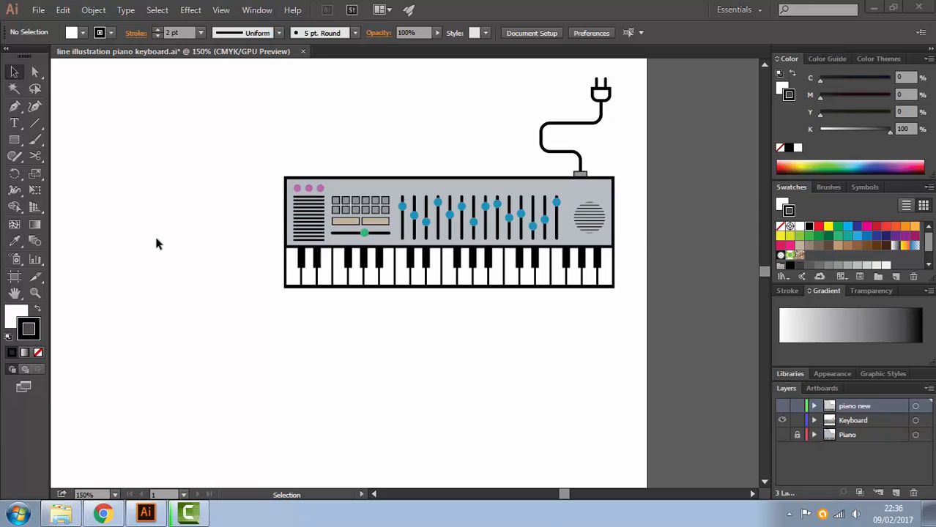
Create a new layer named "Keyboard new" and lock the existing Keyboard layer
left_click(14, 139)
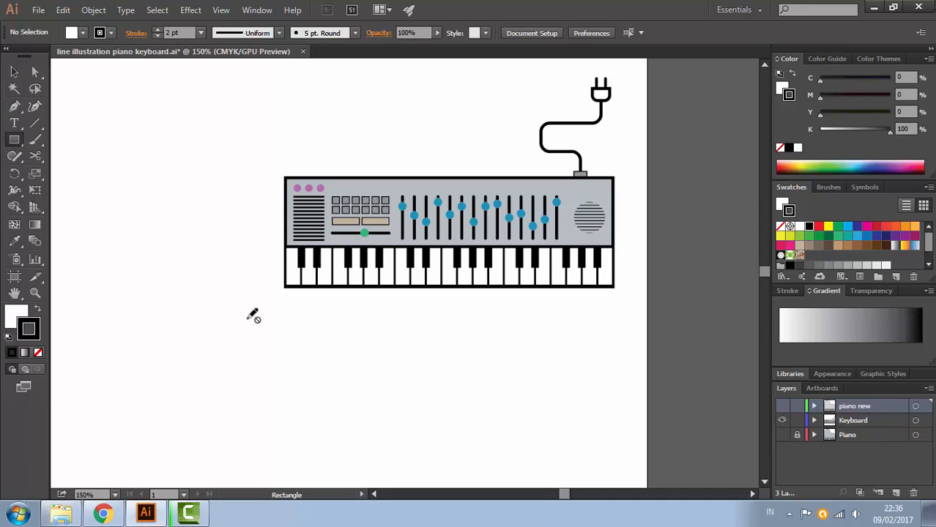
left_click(896, 492)
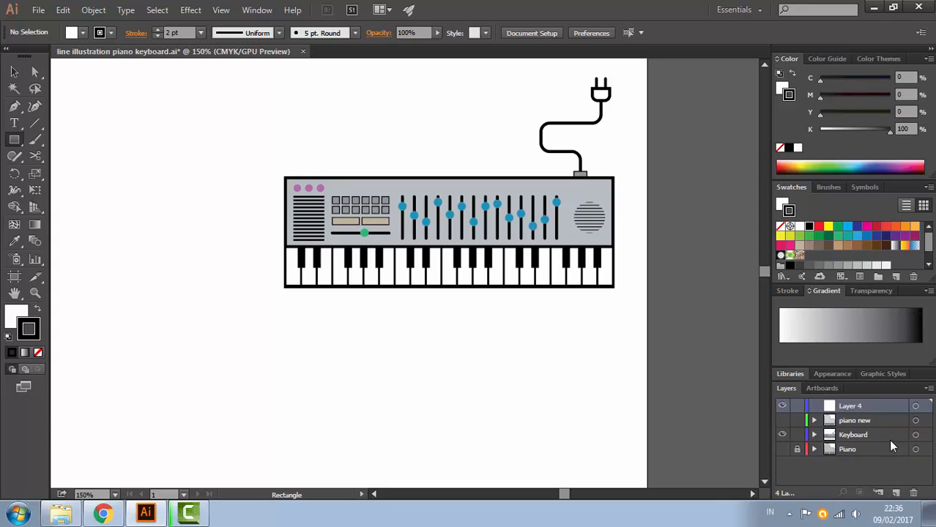
double_click(853, 405)
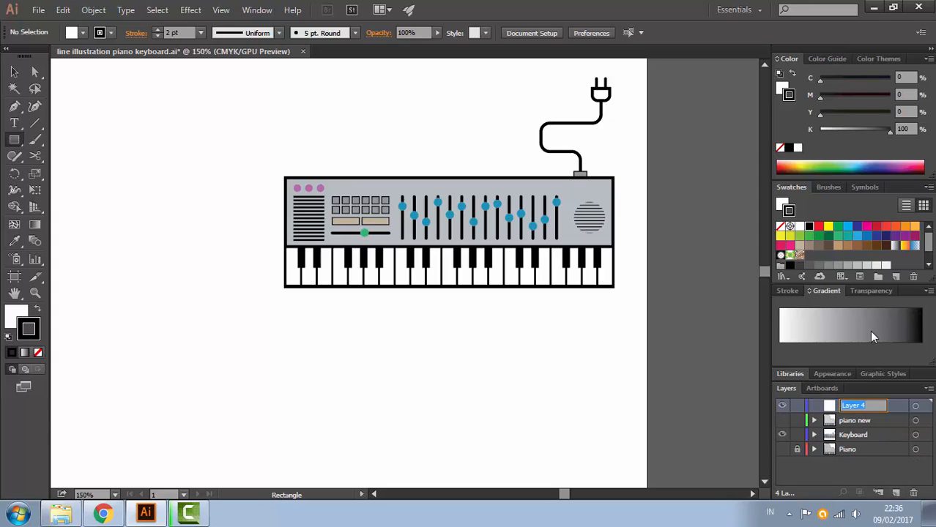
type("Keyboar")
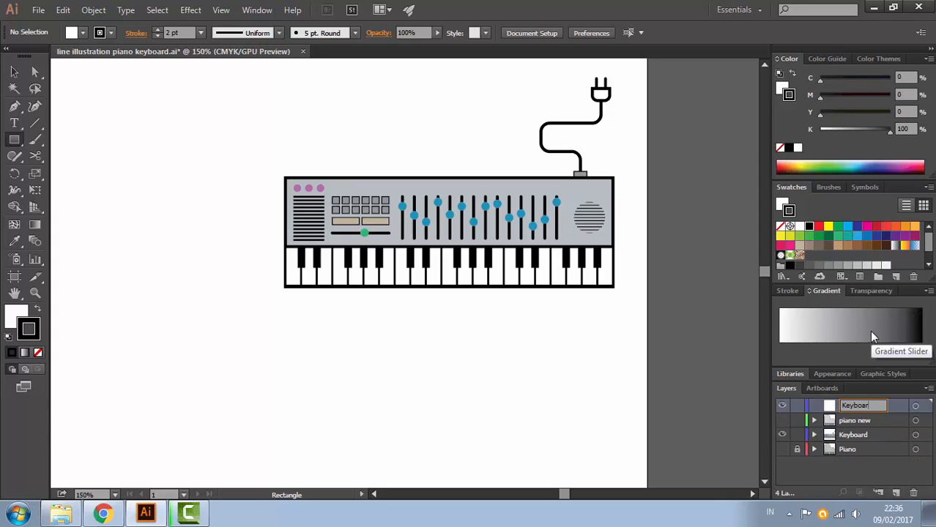
type("d new")
key("Return")
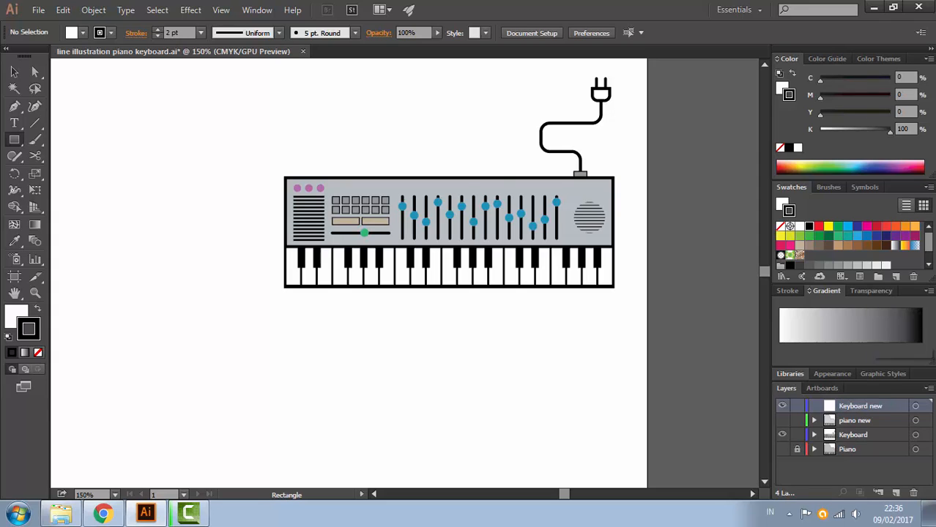
left_click(797, 435)
Draw a wide rectangle below the finished keyboard as the new body, with a grey fill and a 3 pt black stroke
left_click_drag(292, 332, 227, 241)
left_click_drag(208, 309, 548, 391)
left_click_drag(14, 140, 60, 159)
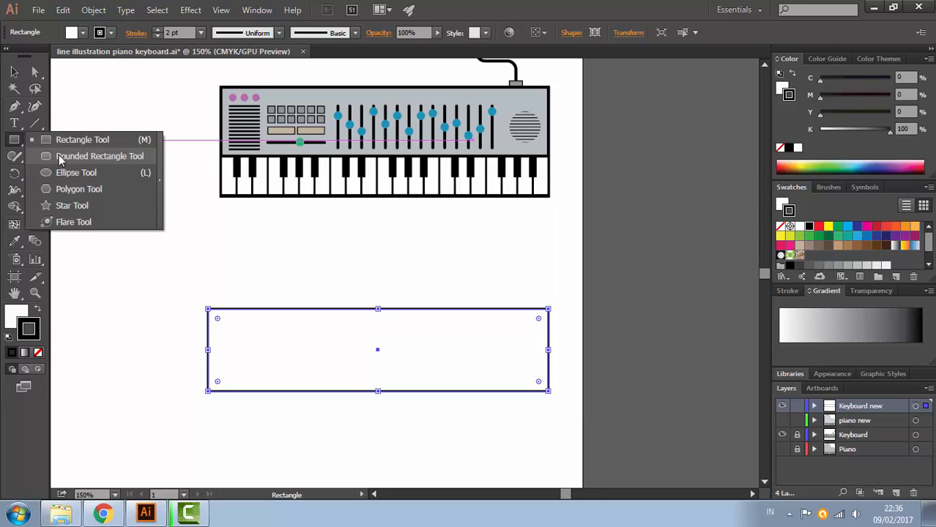
left_click(565, 14)
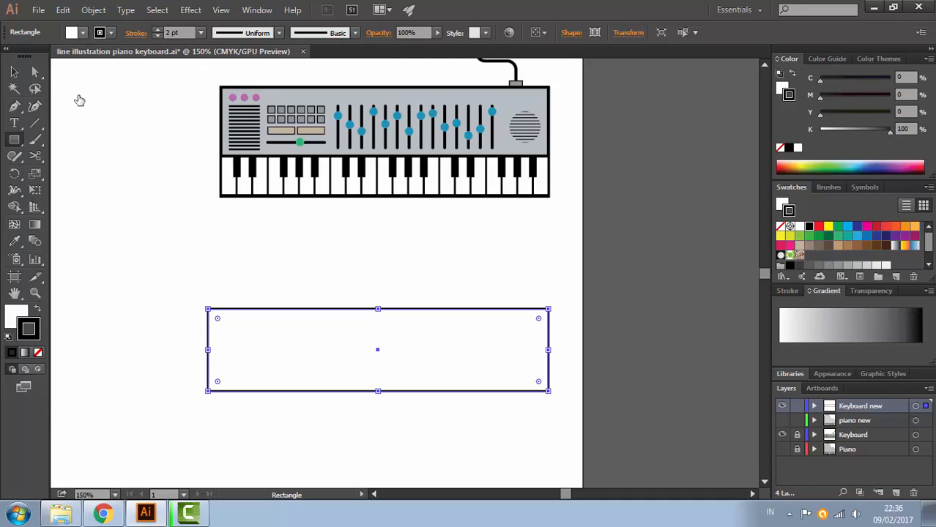
left_click(82, 32)
left_click(76, 96)
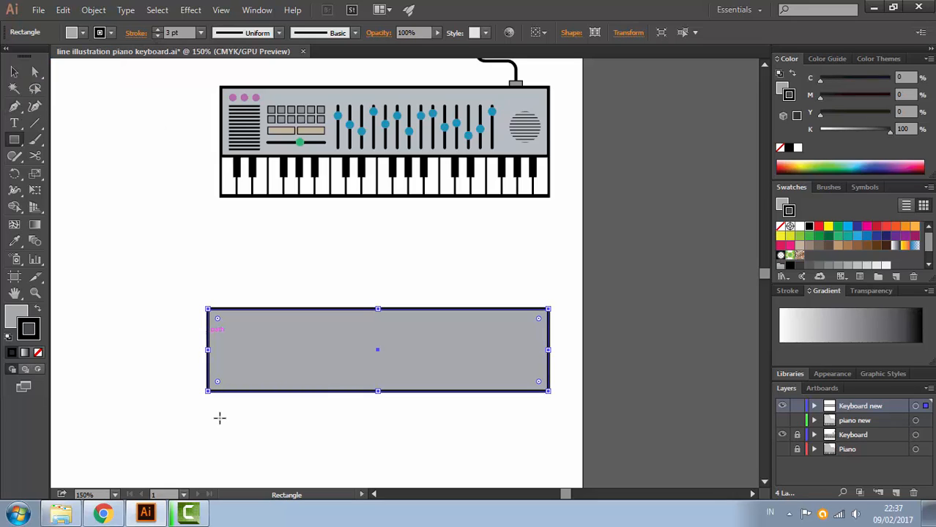
Draw a white key about 4.5 by 15.5 mm at the body's lower left corner, using the default white fill and 1 pt black stroke
left_click_drag(208, 379, 220, 419)
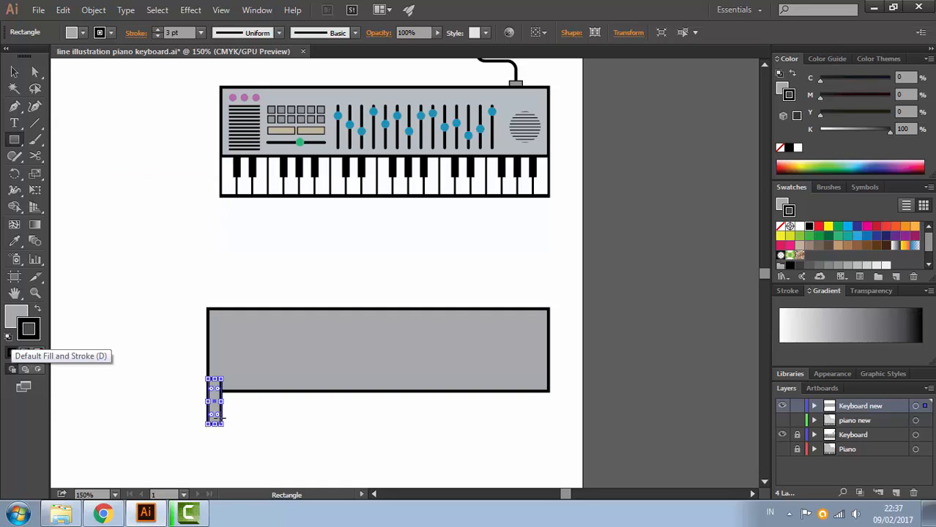
left_click(9, 353)
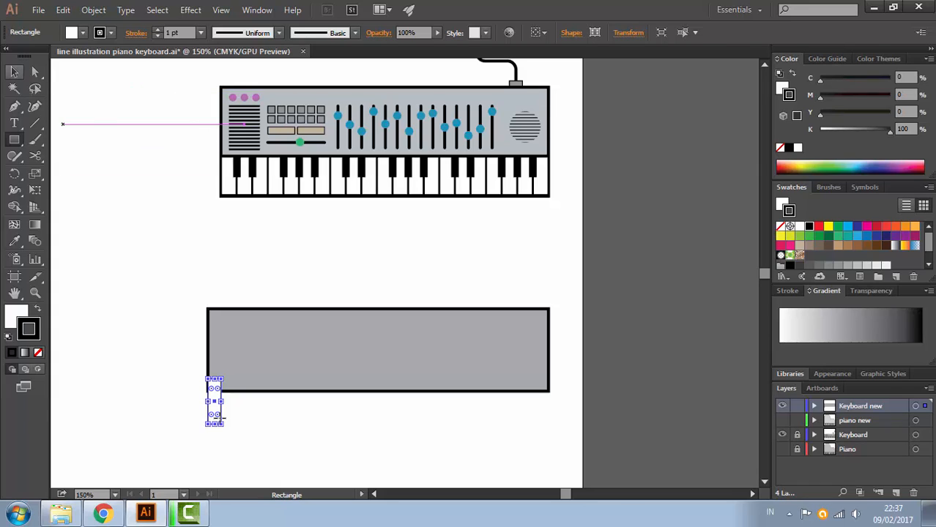
left_click(14, 72)
left_click(139, 271)
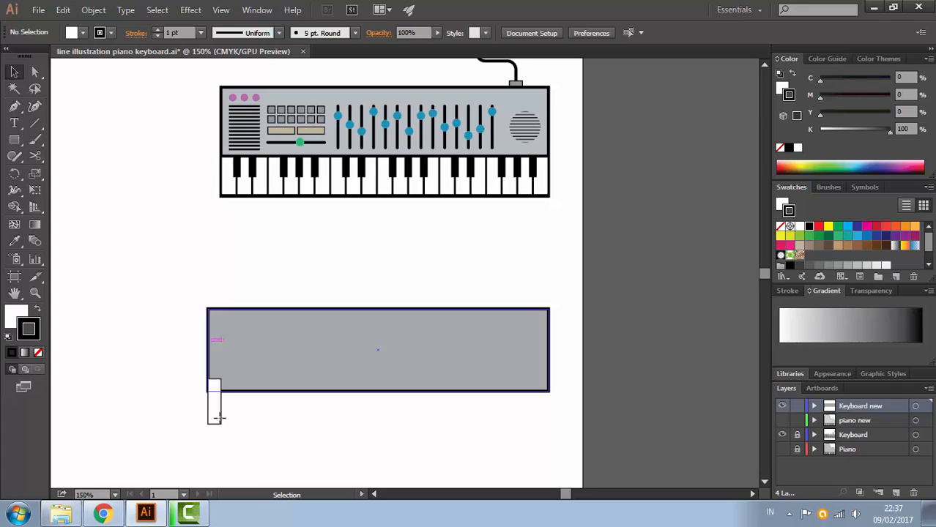
left_click(218, 417)
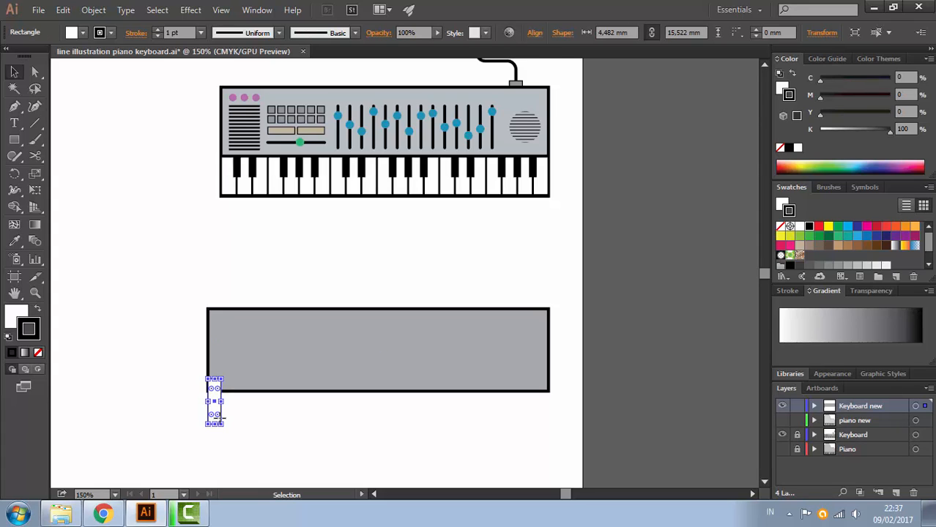
Place a copy of the white key directly against its right edge
scroll(218, 417, "down", 3)
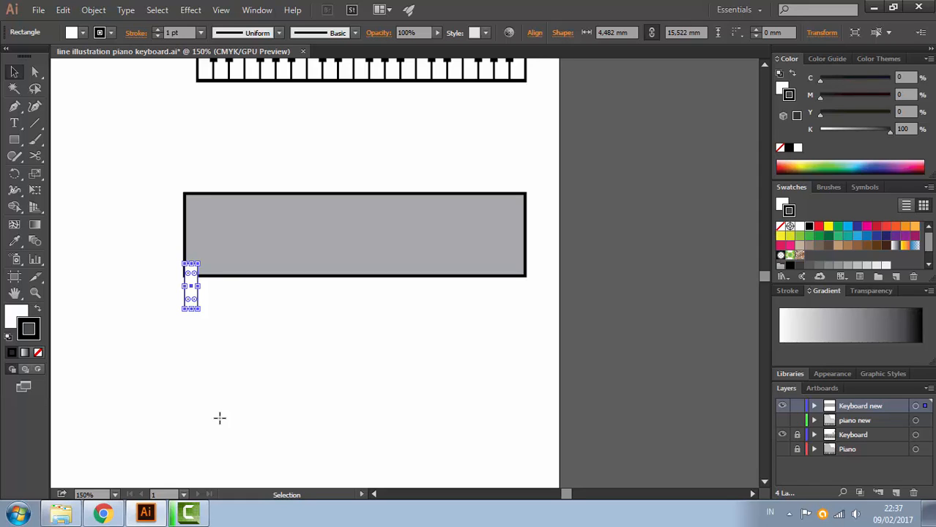
scroll(219, 419, "up", 3)
key("ctrl+plus")
scroll(220, 418, "right", 7)
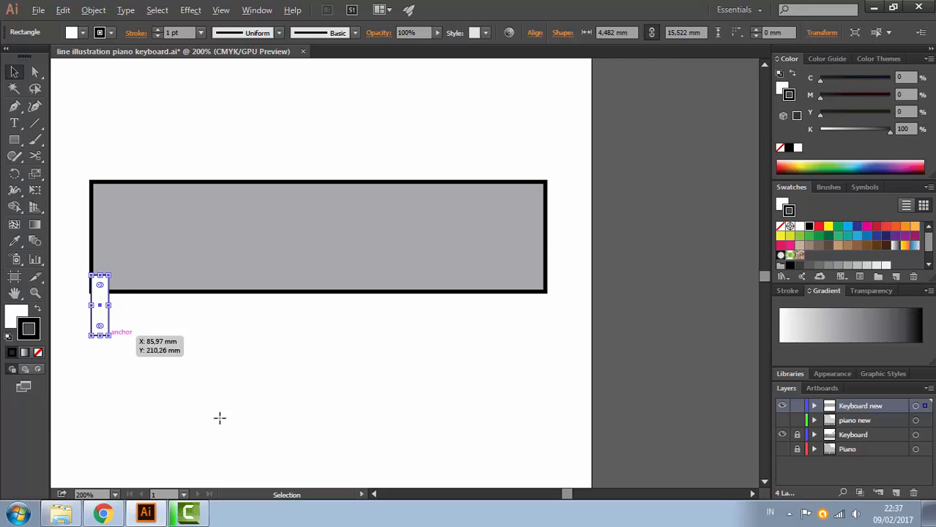
left_click_drag(99, 305, 117, 306)
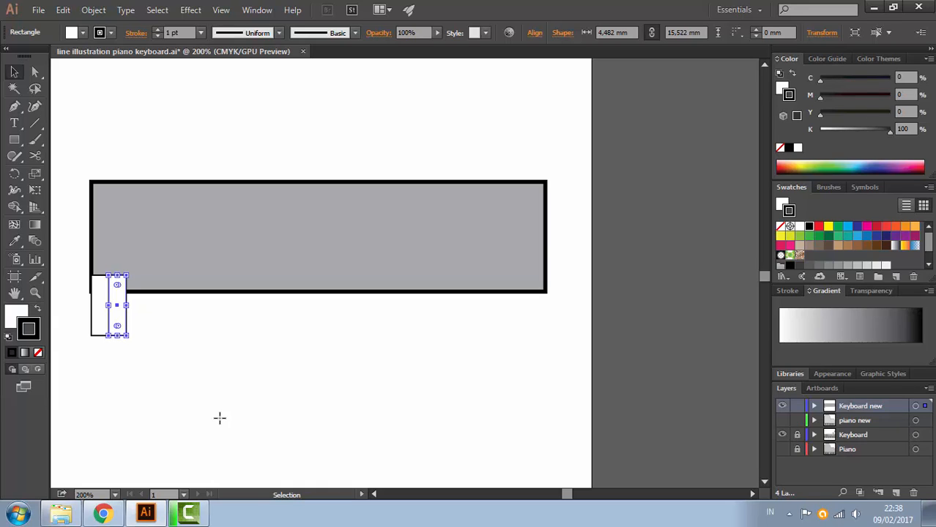
Repeat the white key duplication until the row spans the full width of the grey body, and clear the selection
key("a")
key("ctrl+d")
key("ctrl+d")
key("ctrl+d")
key("ctrl+d")
key("ctrl+d")
key("ctrl+d")
key("ctrl+d")
key("ctrl+d")
key("ctrl+d")
key("ctrl+d")
key("ctrl+d")
key("ctrl+d")
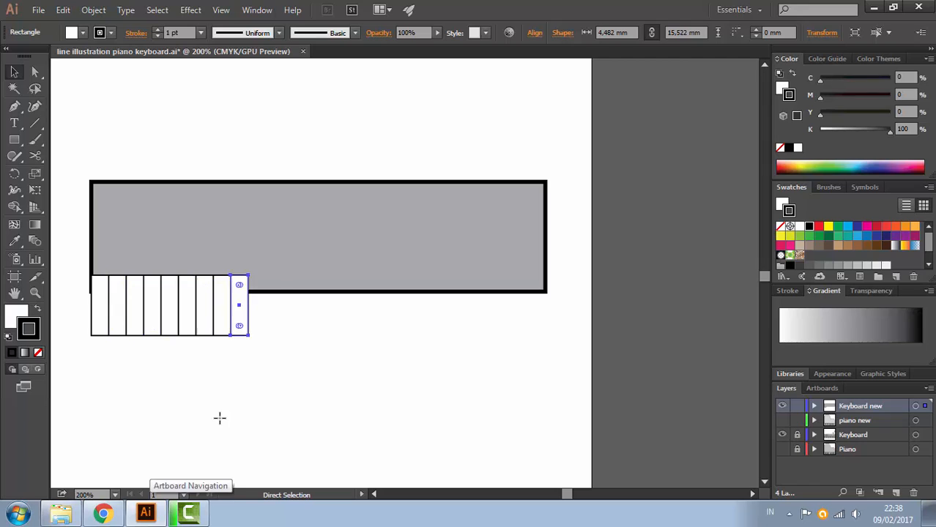
key("ctrl+d")
key("ctrl+d")
key("ctrl+d")
key("ctrl+d")
key("ctrl+d")
key("ctrl+d")
key("ctrl+d")
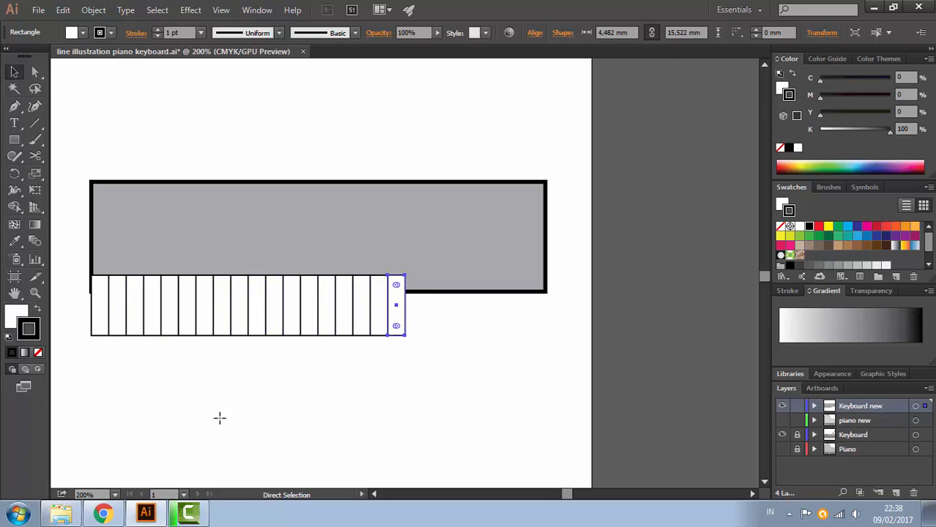
key("ctrl+d")
key("ctrl+d")
key("ctrl+d")
key("ctrl+d")
key("ctrl+d")
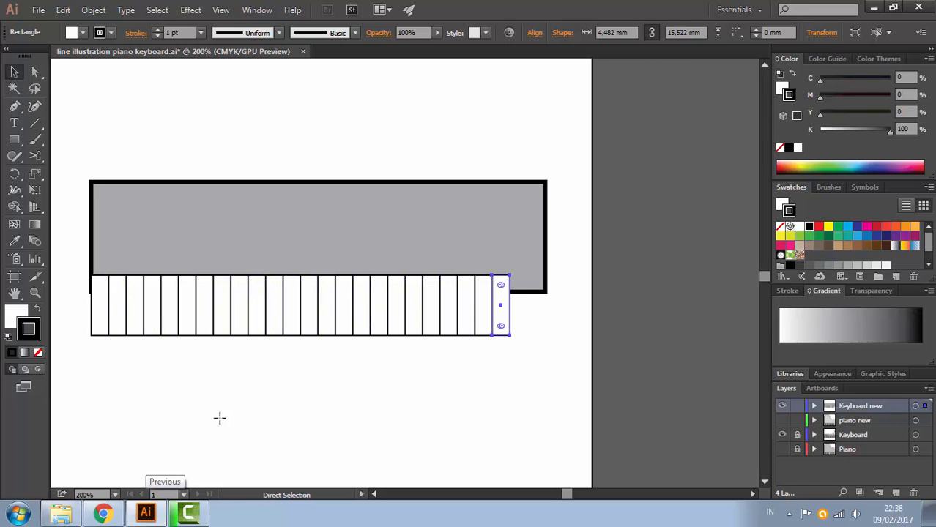
key("ctrl+a")
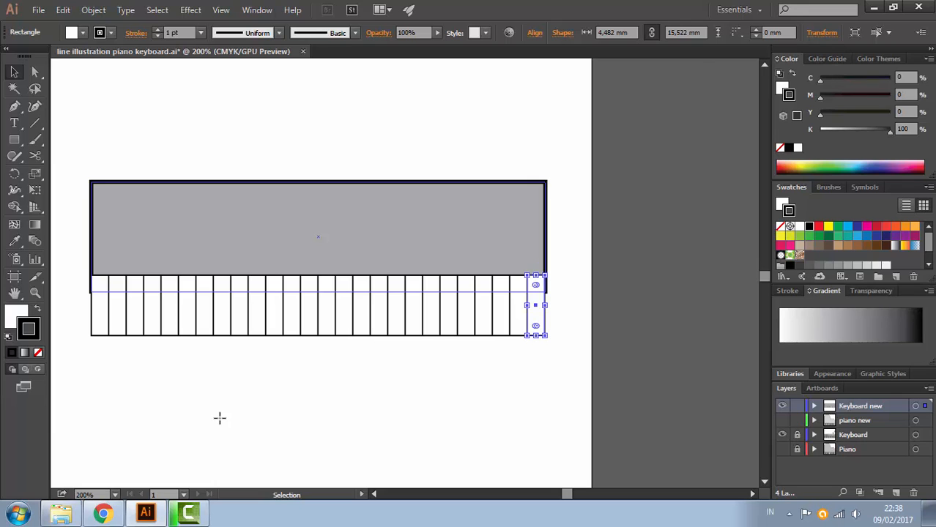
left_click(219, 418)
left_click_drag(220, 418, 281, 521)
Draw a black-key rectangle about 2.3 by 8.8 mm centred on the line between the first two white keys
key("space")
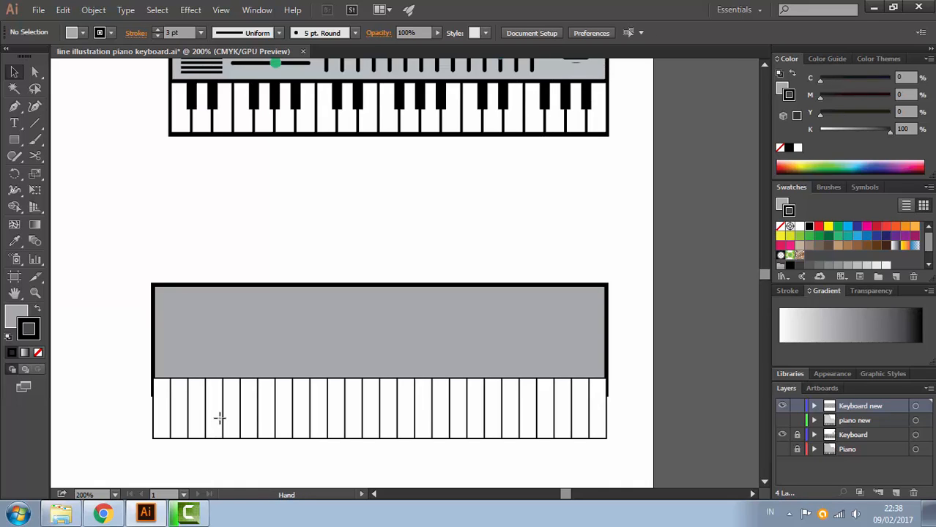
left_click_drag(220, 418, 179, 395)
left_click(14, 139)
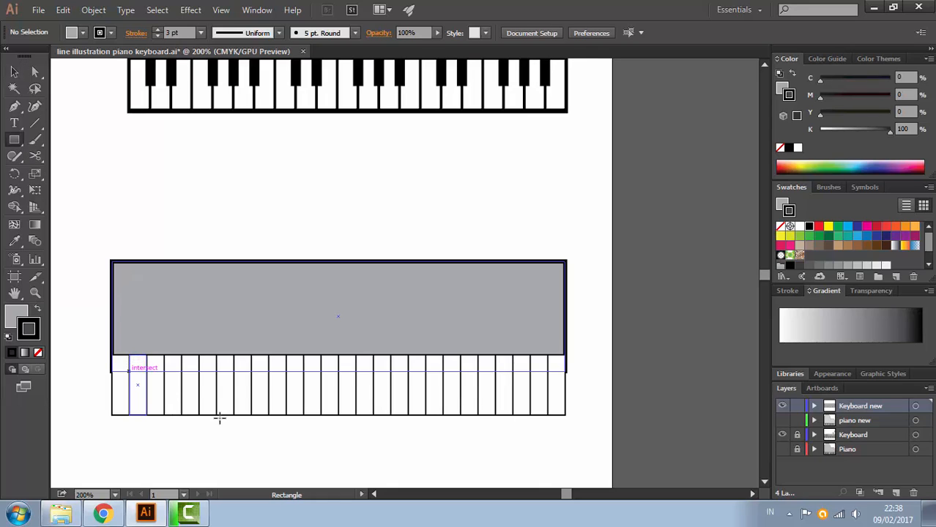
left_click_drag(129, 372, 134, 391)
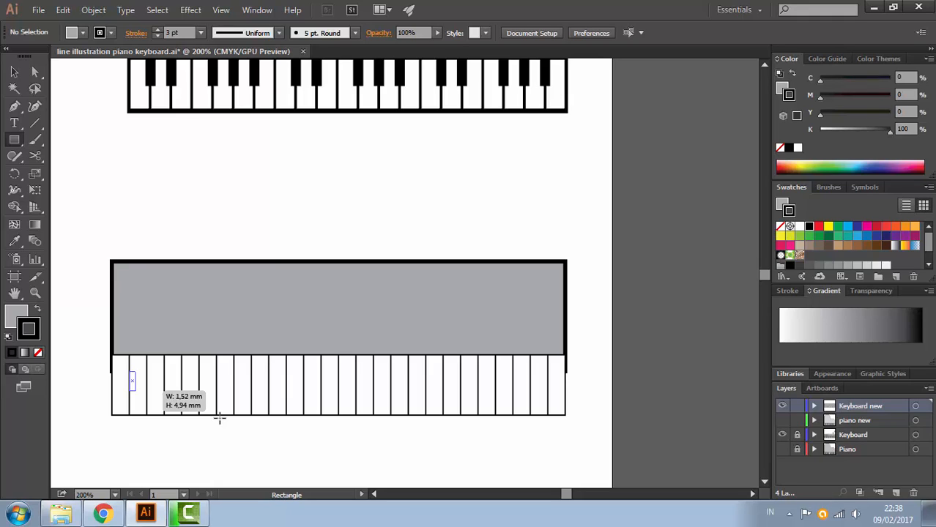
left_click_drag(136, 392, 134, 393)
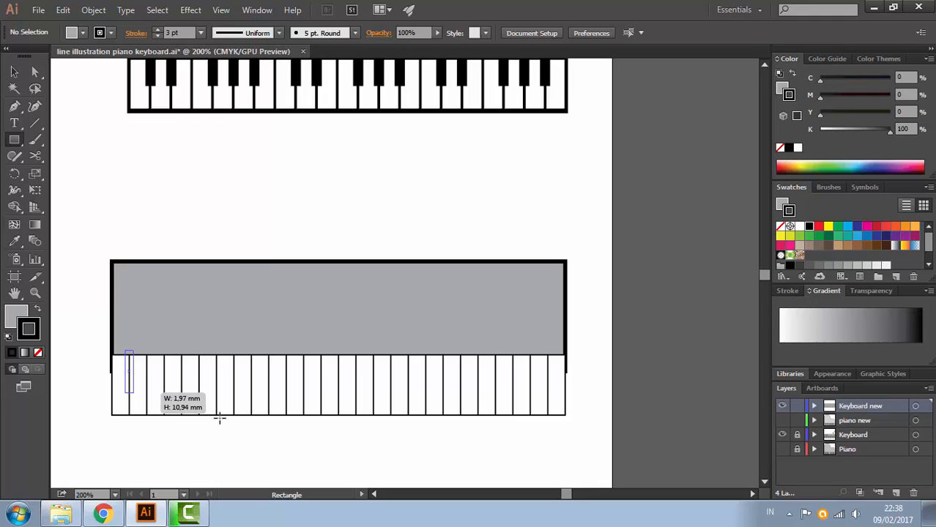
left_click_drag(133, 393, 134, 389)
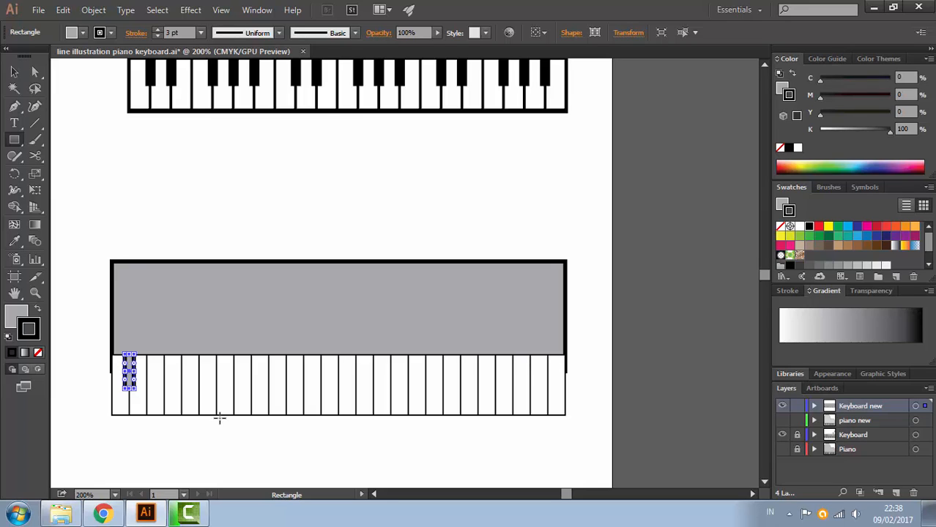
Give the small key rectangle a black fill and no stroke
key("x")
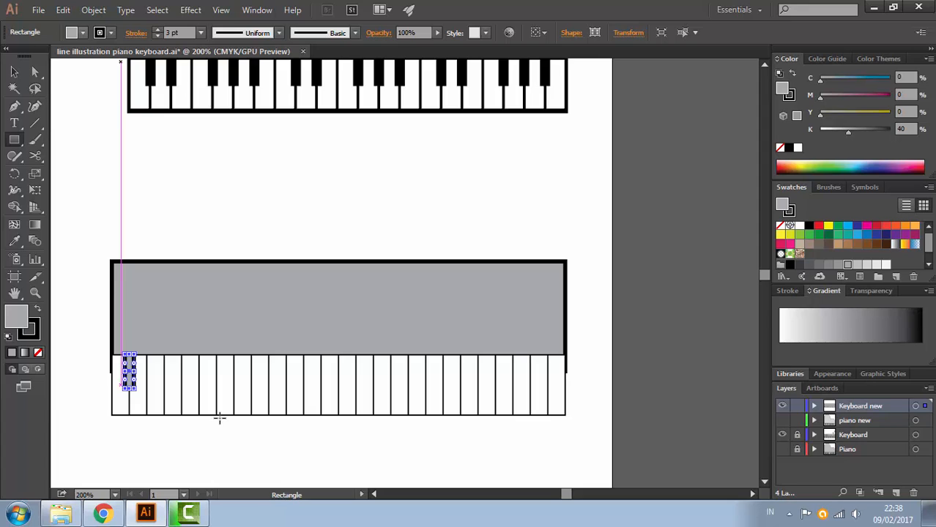
left_click(83, 32)
left_click(37, 56)
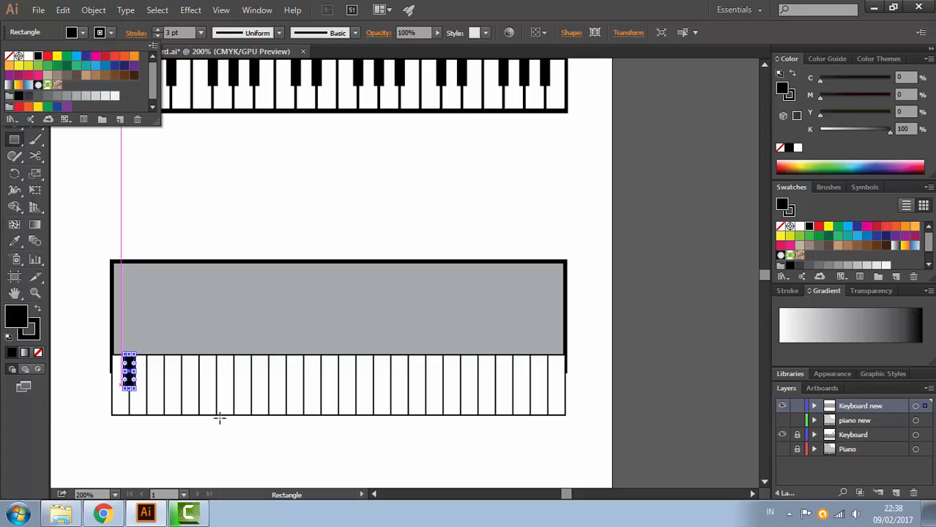
key("Escape")
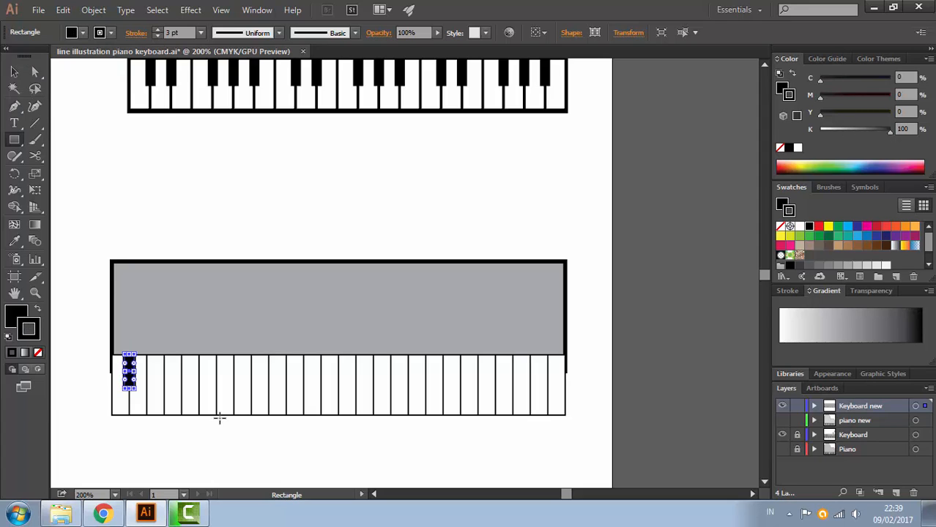
key("x")
key("slash")
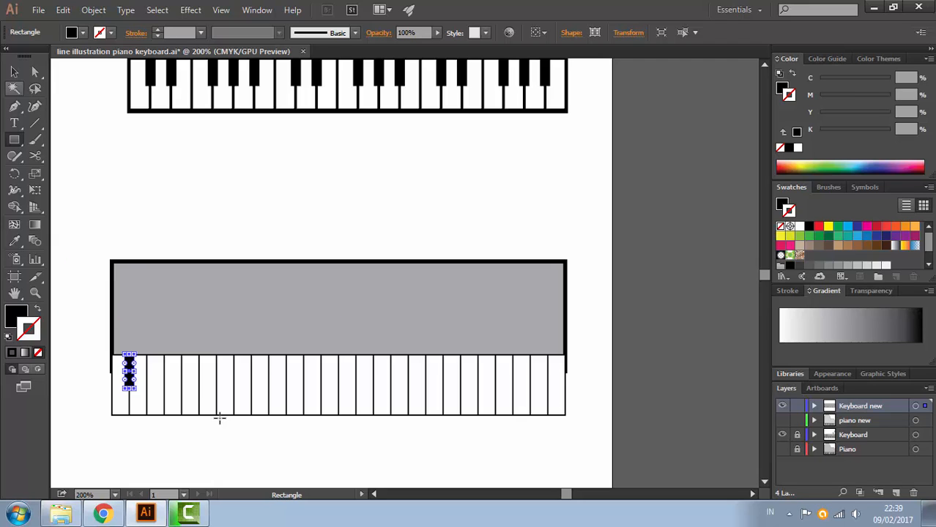
Place a copy of the black key on the line between the second and third white keys
left_click(14, 72)
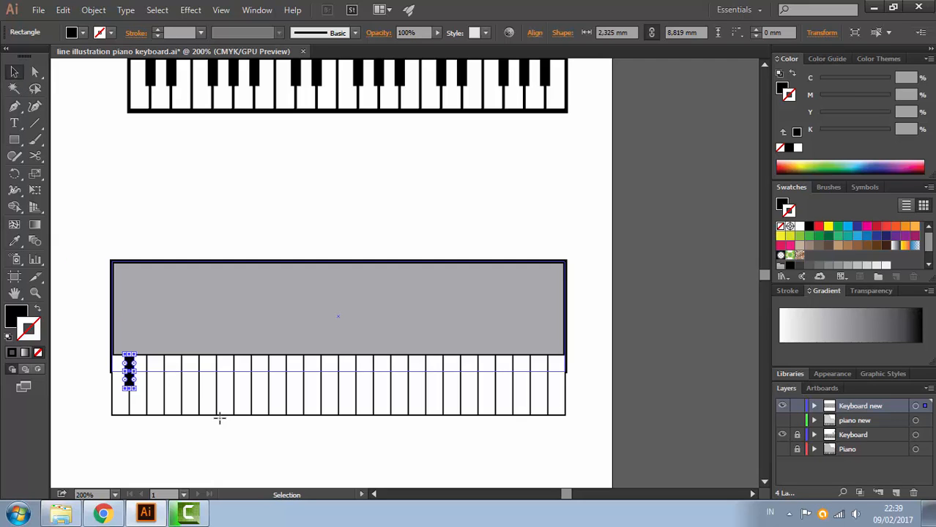
left_click(219, 419)
left_click(129, 369, "ctrl")
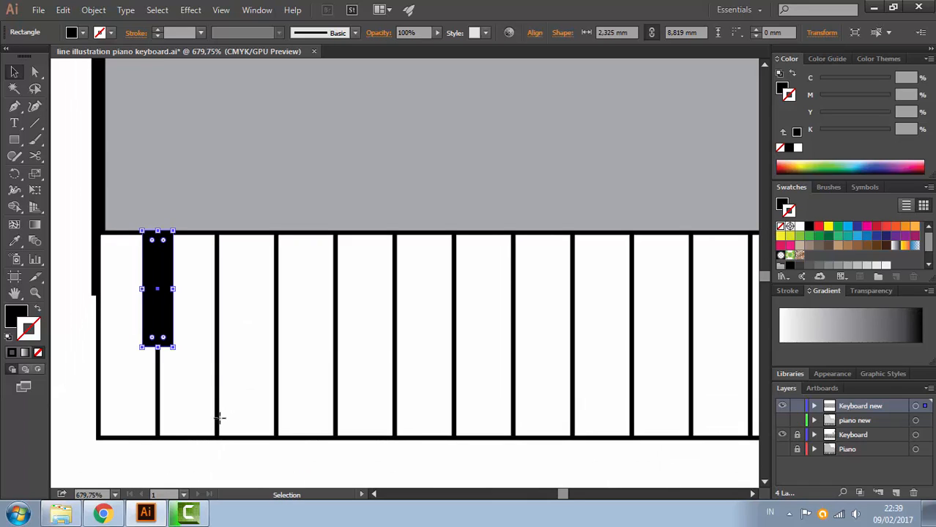
left_click_drag(167, 293, 228, 290)
left_click_drag(219, 418, 90, 372)
key("ctrl+1")
key("ctrl+plus")
left_click_drag(220, 418, 111, 430)
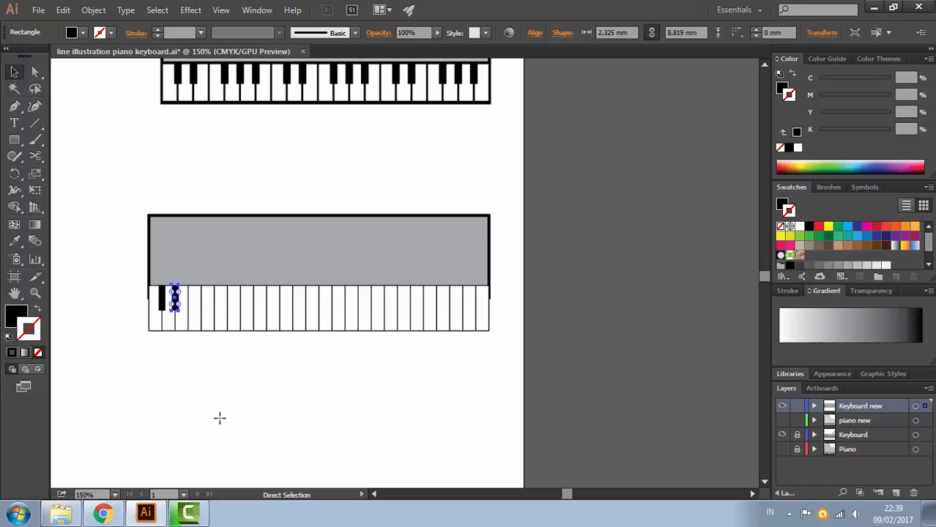
Repeat the black key duplication so that every line between white keys carries a black key
key("ctrl+d")
key("ctrl+d")
key("ctrl+d")
key("ctrl+d")
key("ctrl+d")
key("ctrl+d")
key("ctrl+d")
key("ctrl+d")
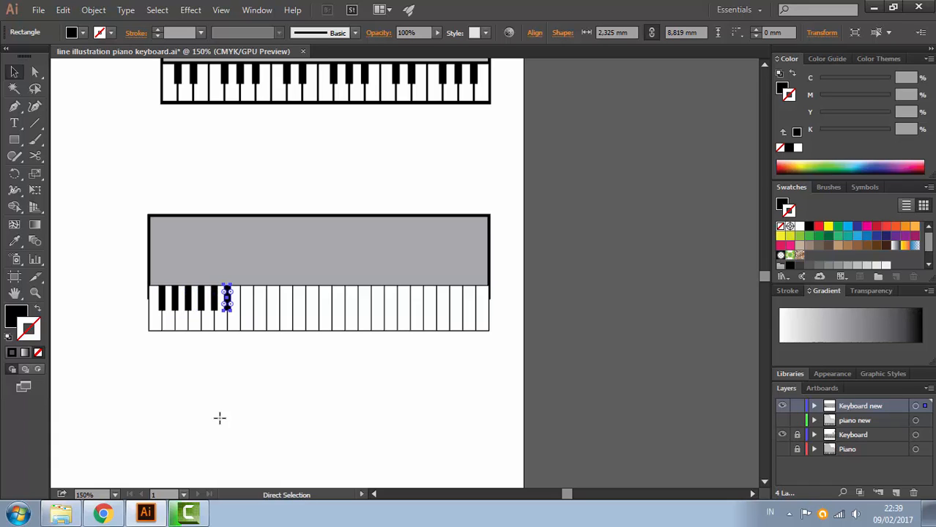
key("ctrl+d")
key("ctrl+d")
key("ctrl+d")
key("ctrl+d")
key("ctrl+d")
key("ctrl+d")
key("ctrl+d")
key("ctrl+d")
key("ctrl+d")
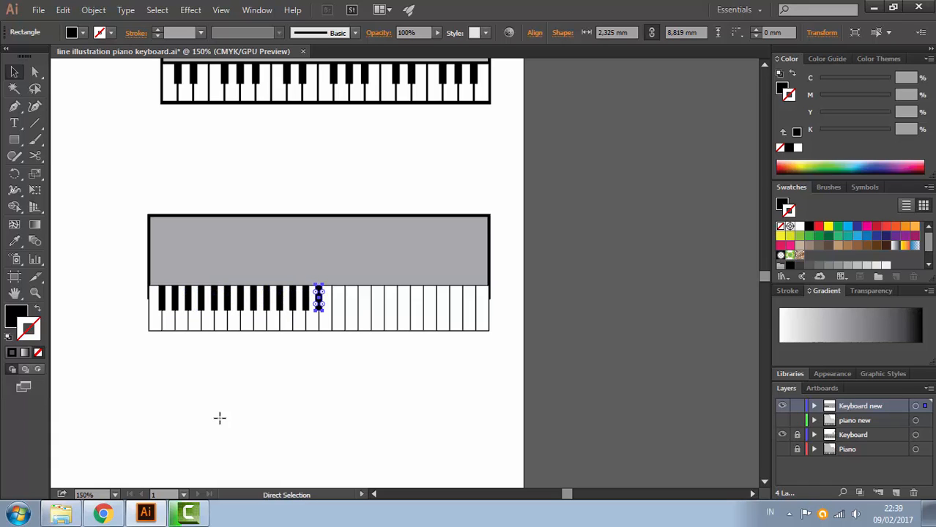
key("ctrl+d")
key("ctrl+d")
key("ctrl+d")
key("ctrl+d")
key("ctrl+d")
key("ctrl+d")
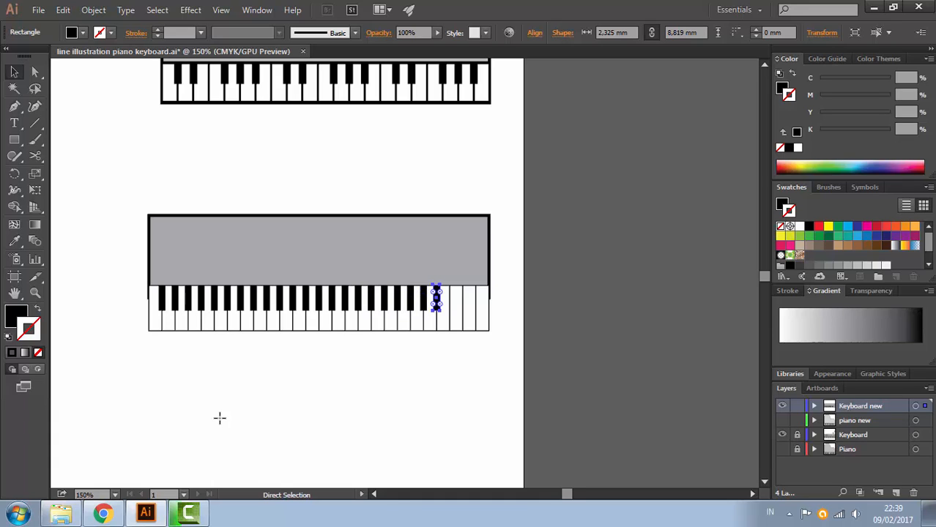
left_click(220, 418)
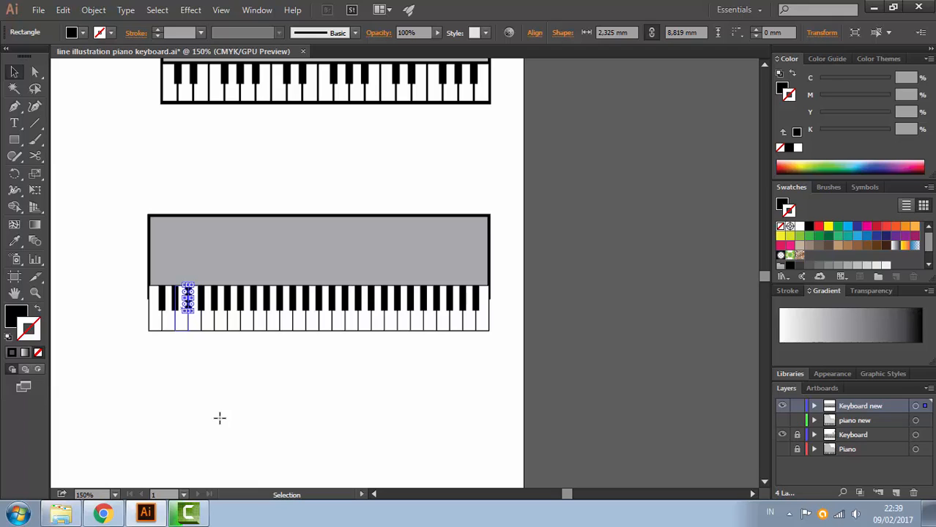
Delete the third, seventh, tenth, fourteenth, seventeenth, twenty-first and twenty-fourth black keys to leave alternating groups of two and three
left_click(220, 417)
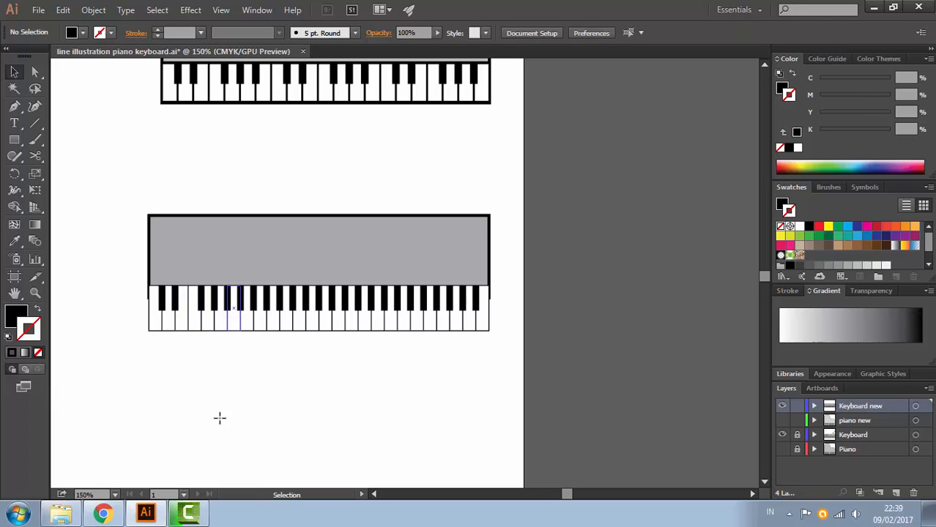
left_click(241, 299)
key("Delete")
left_click(279, 298)
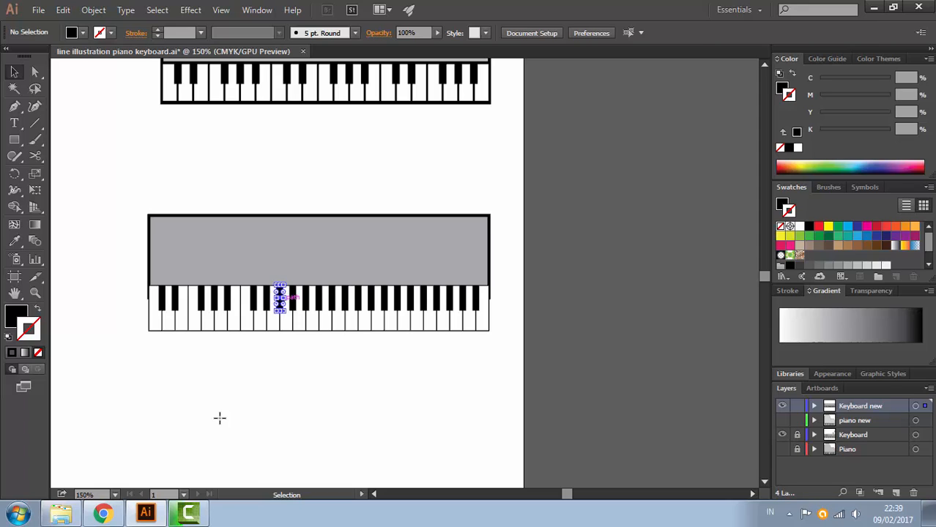
key("Delete")
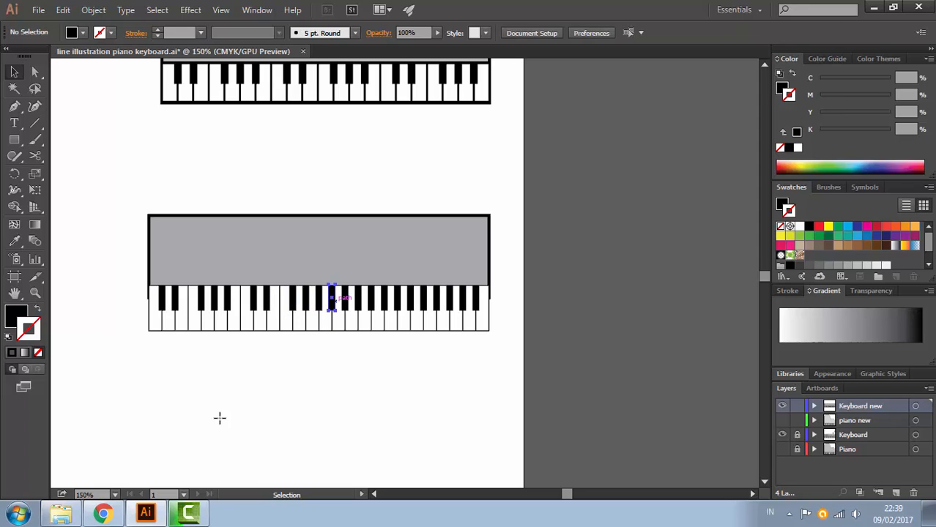
left_click(331, 298)
key("Delete")
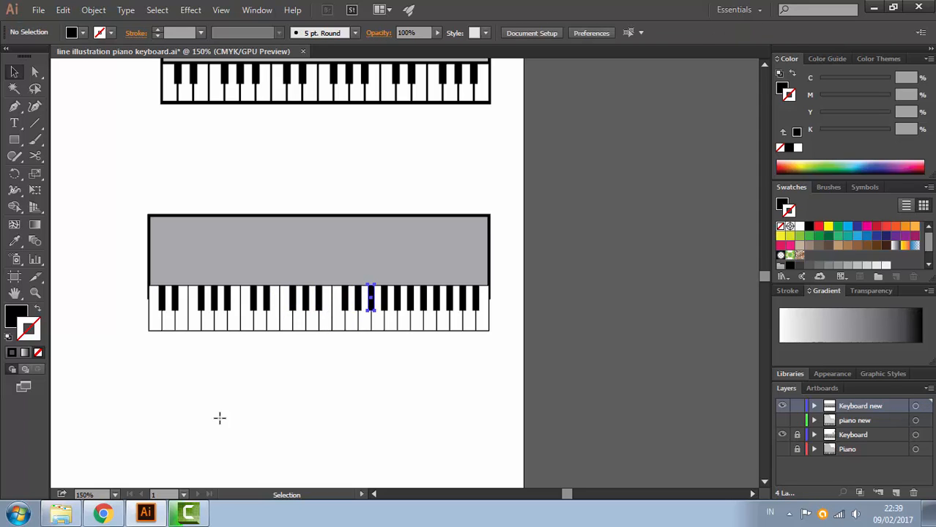
left_click(370, 299)
key("Delete")
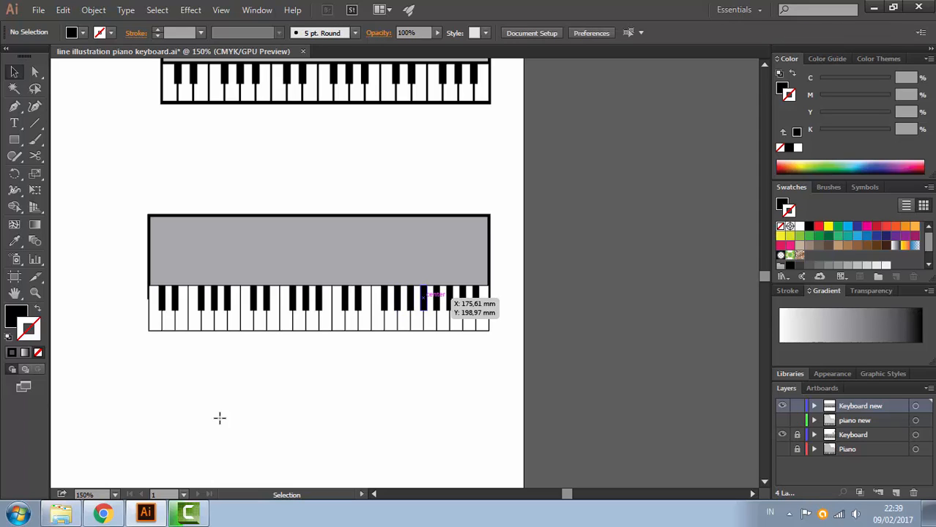
left_click(424, 299)
key("Delete")
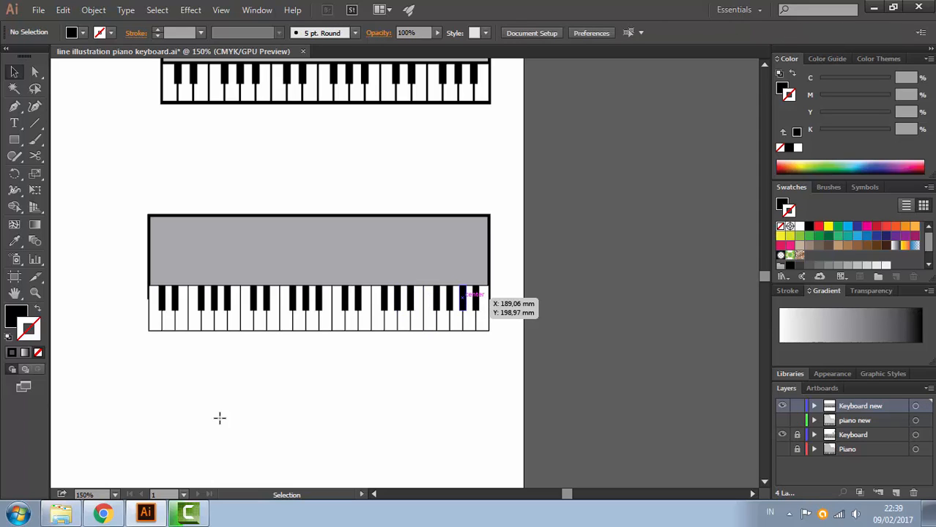
left_click(463, 299)
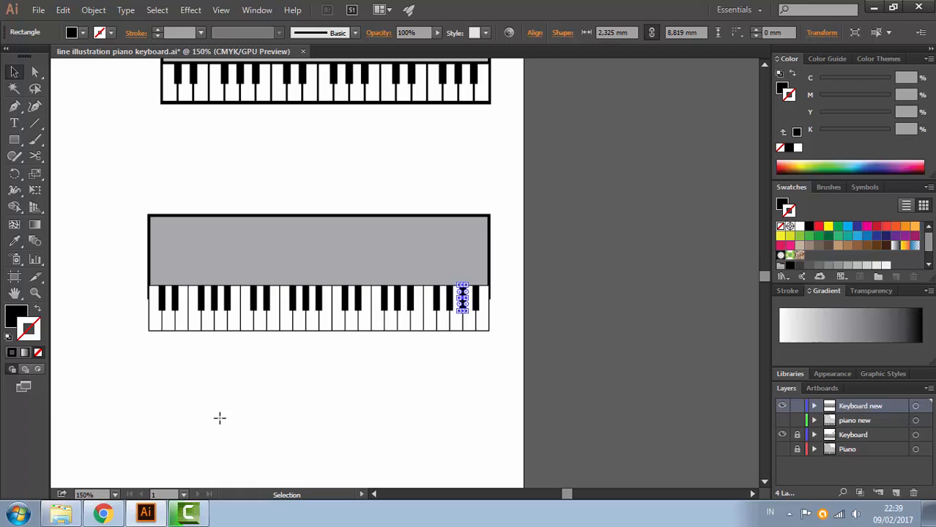
key("Delete")
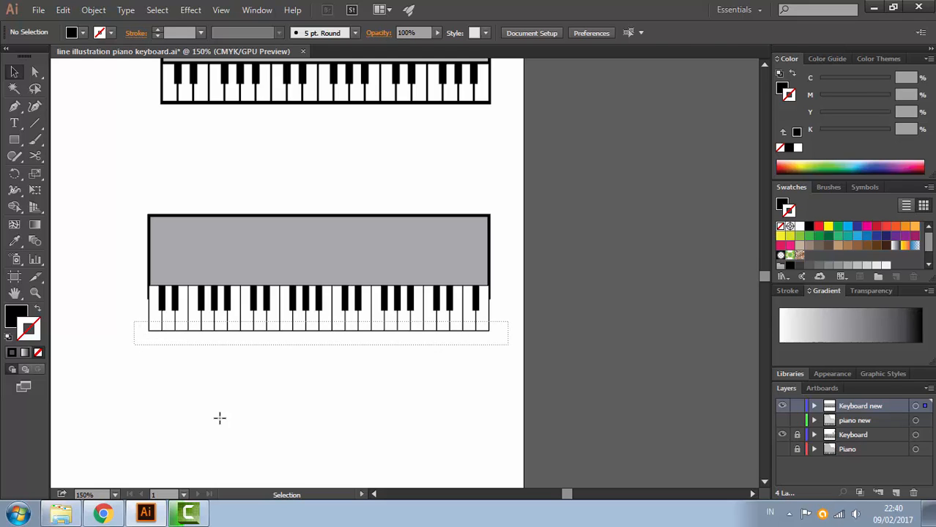
Thicken the outline of all the white keys to a 2 pt stroke
left_click_drag(134, 345, 508, 321)
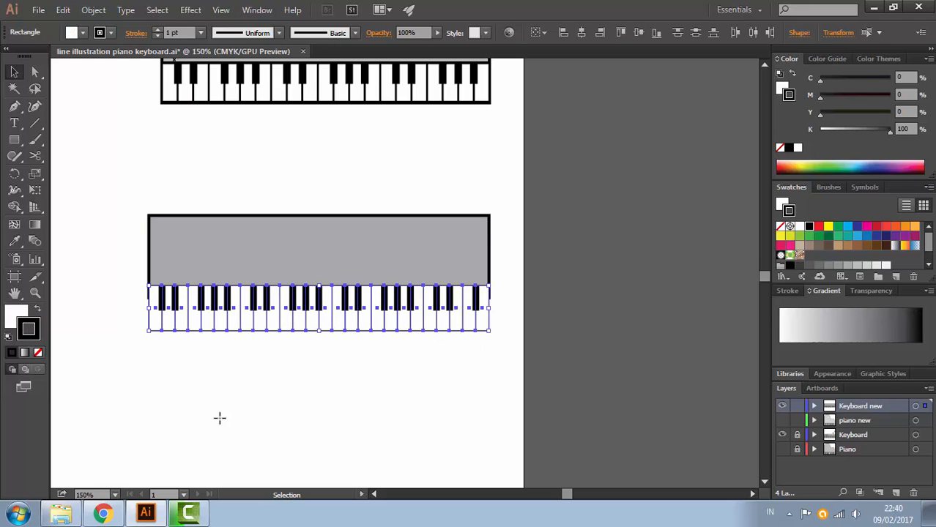
left_click(158, 29)
left_click(219, 418)
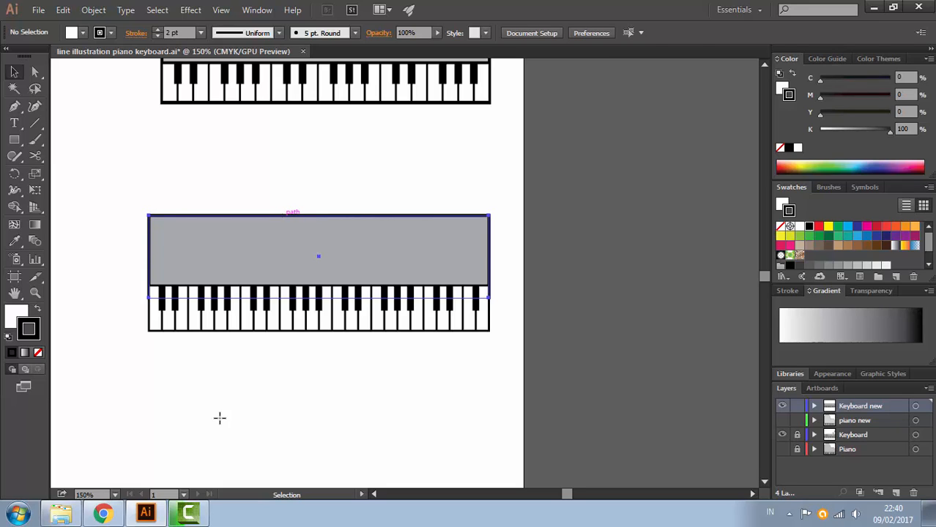
Bring the grey body rectangle to the front so it covers the upper ends of the keys
left_click(283, 217)
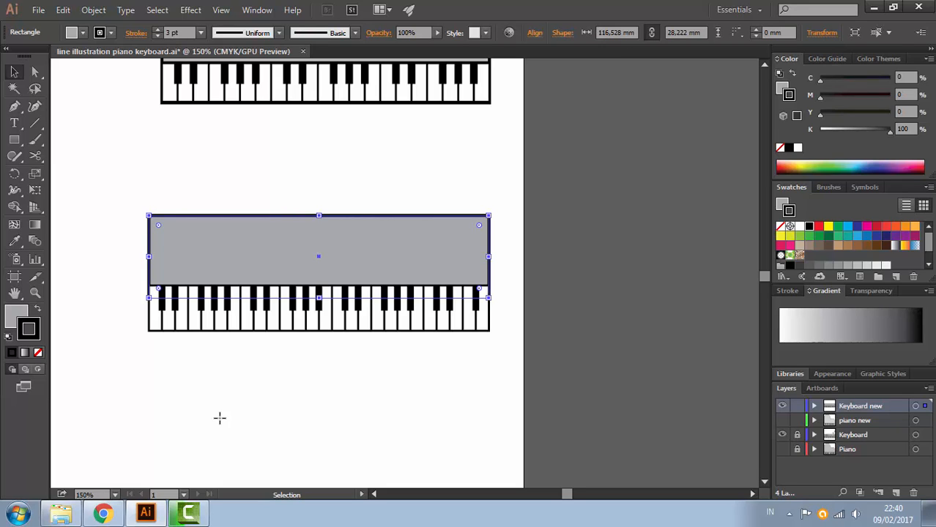
right_click(270, 243)
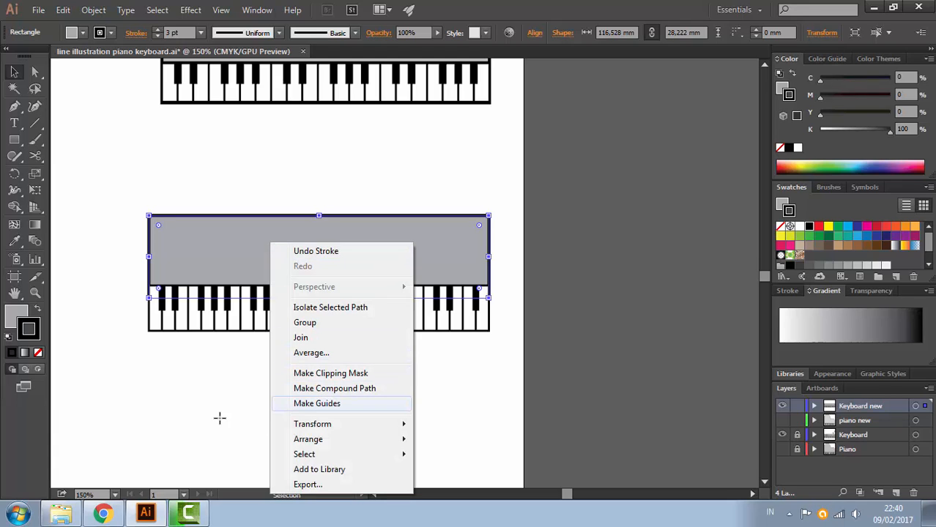
mouse_move(307, 439)
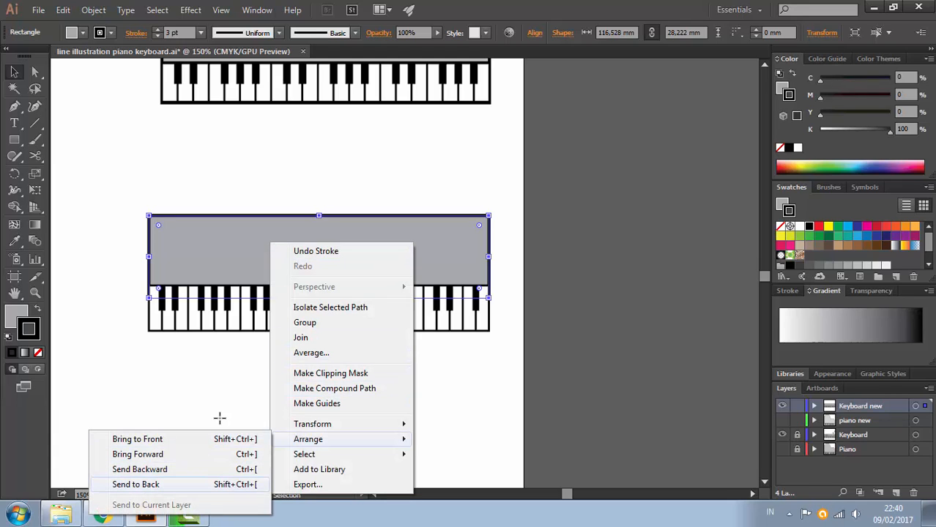
left_click(176, 439)
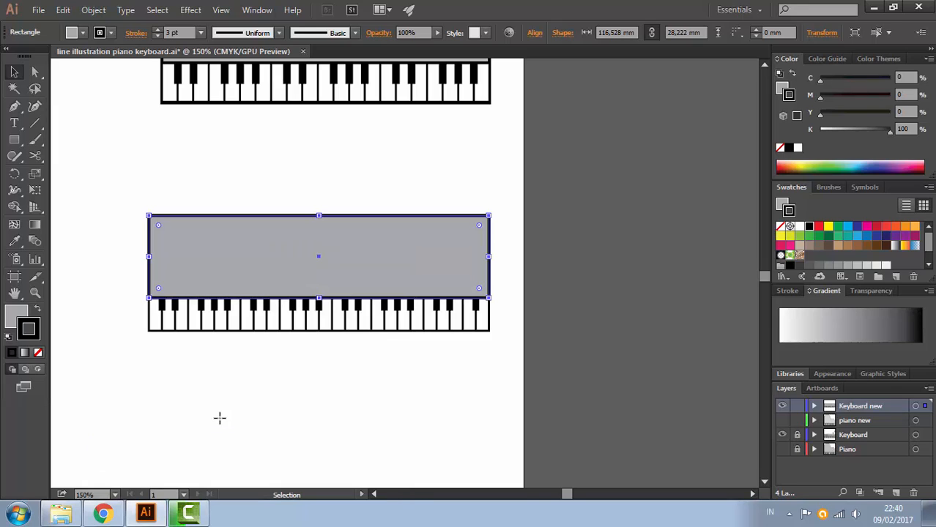
left_click(176, 437)
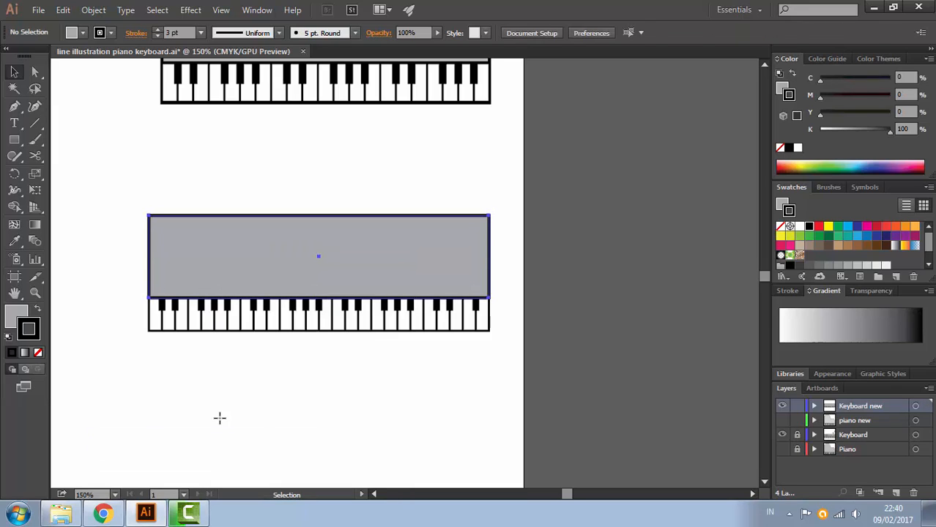
Shorten the grey body rectangle from its lower edge to a height of about 26.3 mm
left_click(318, 256)
left_click_drag(319, 298, 319, 292)
left_click(220, 418)
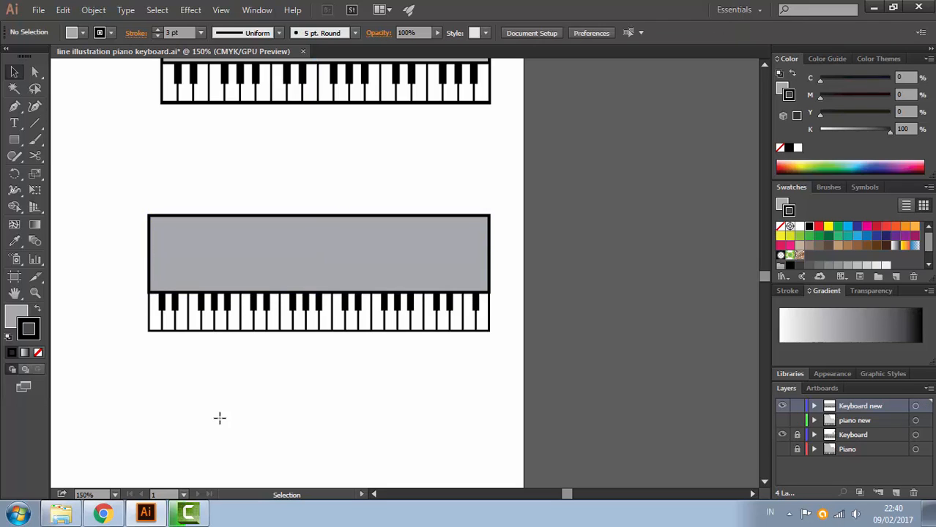
Place a copy of the grey body rectangle flush with the lower edge of the keys and send it to the back
left_click(318, 256)
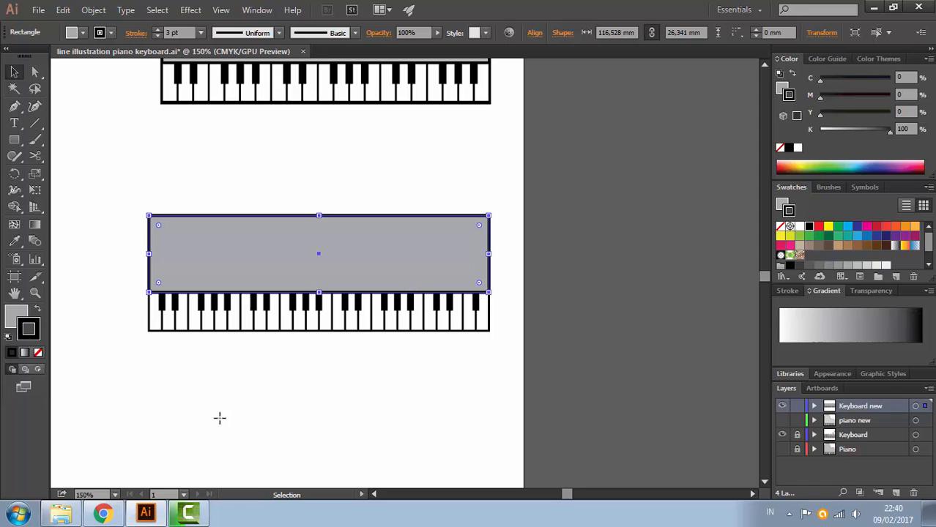
left_click_drag(424, 246, 424, 285)
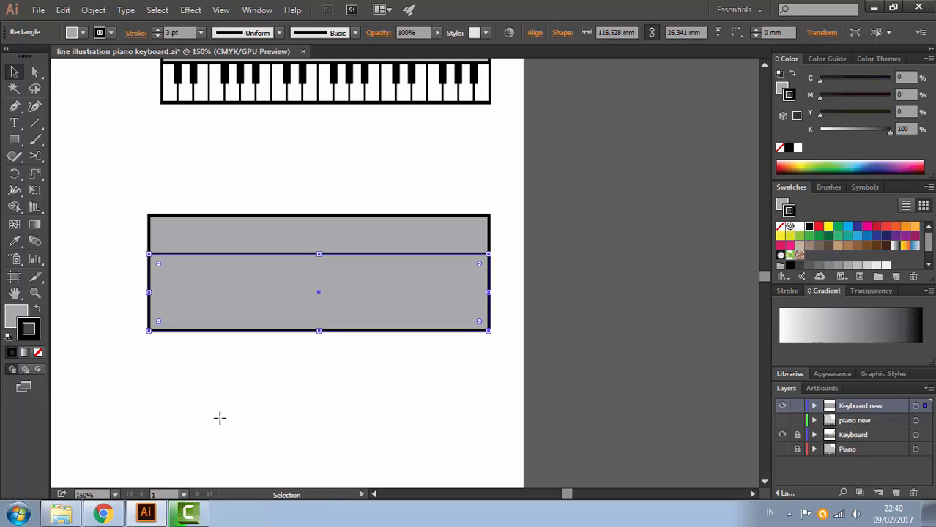
right_click(366, 290)
mouse_move(408, 220)
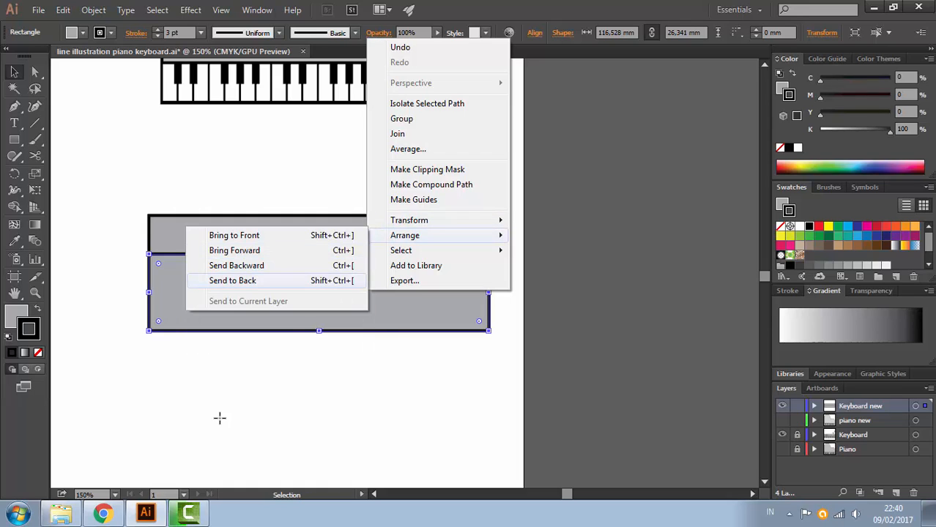
left_click(233, 281)
left_click(220, 418)
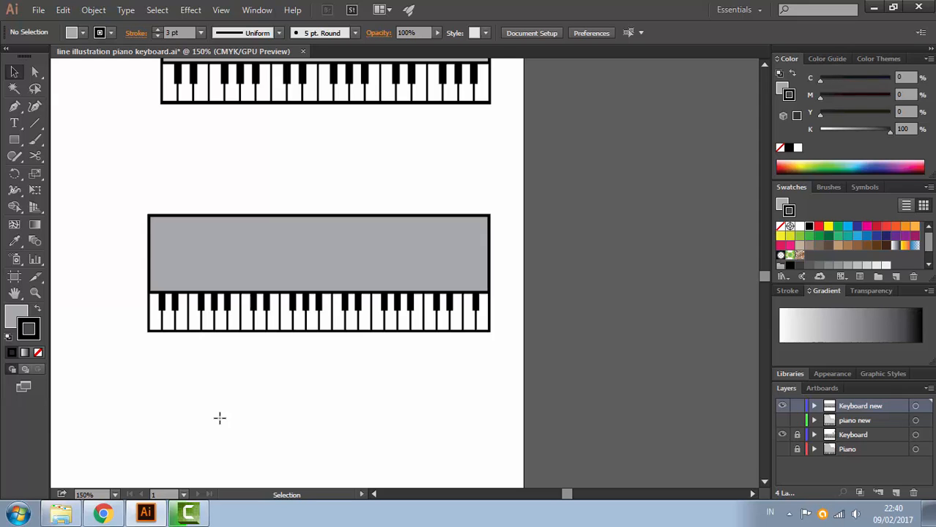
Draw a short horizontal line, about two white keys wide, near the grey panel's lower-left corner and set its stroke to 2 pt
mouse_move(414, 125)
left_mouse_down()
mouse_move(429, 262)
mouse_move(426, 239)
mouse_move(461, 227)
left_mouse_up()
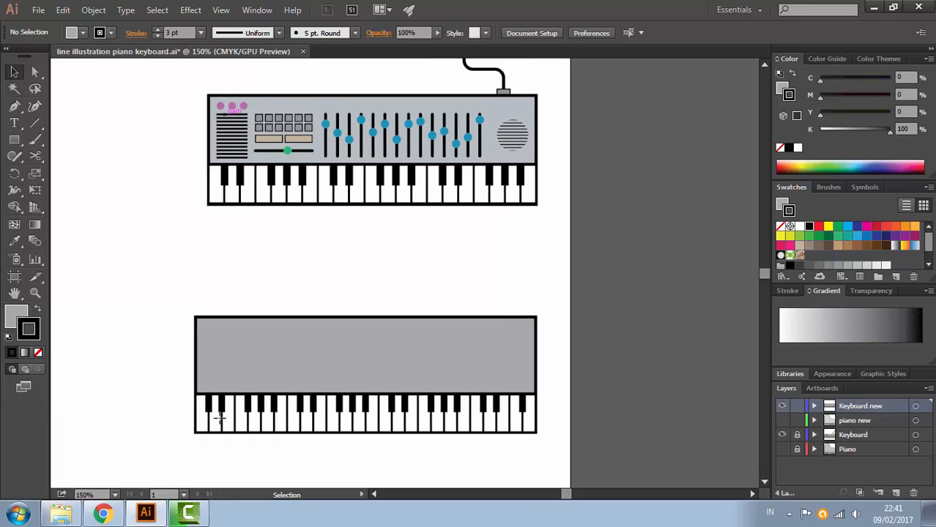
key("backslash")
left_click(35, 123)
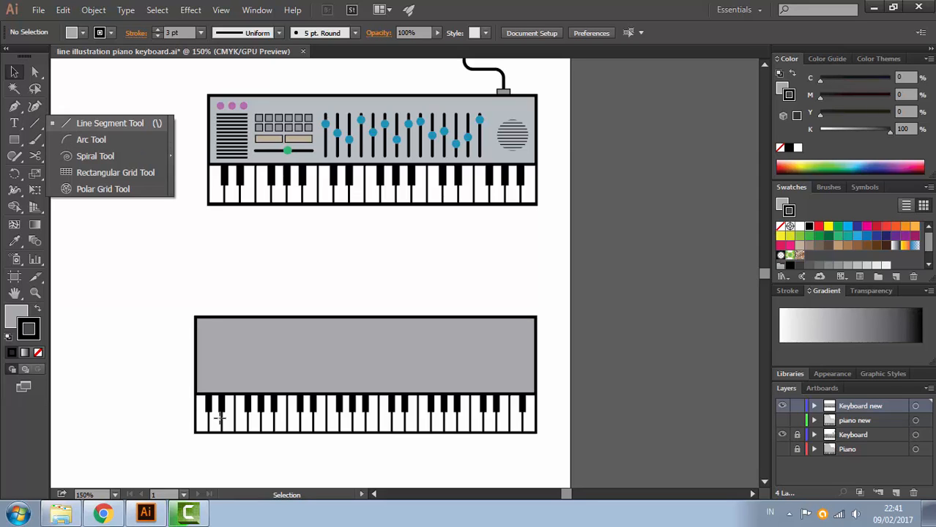
left_click(110, 123)
left_click_drag(208, 383, 235, 386)
key("v")
key("ctrl+shift+a")
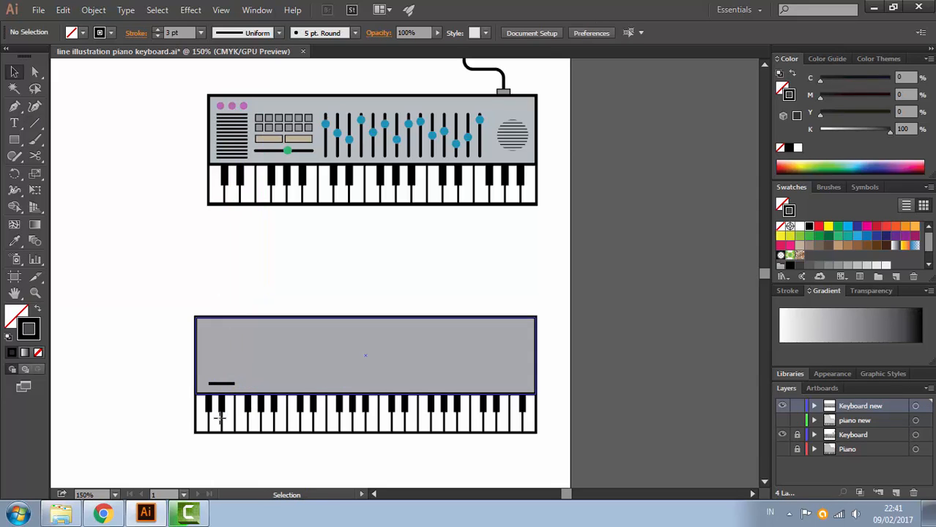
left_click(226, 384)
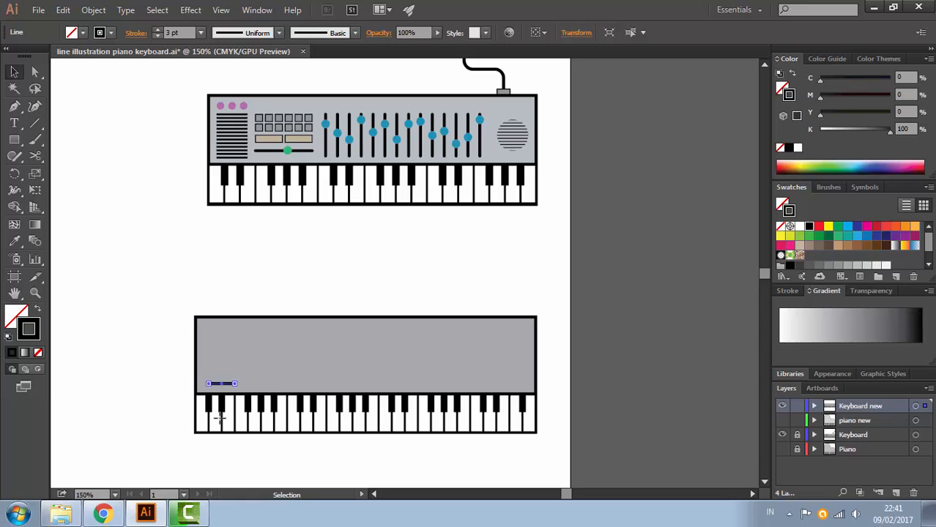
key("ctrl+shift+a")
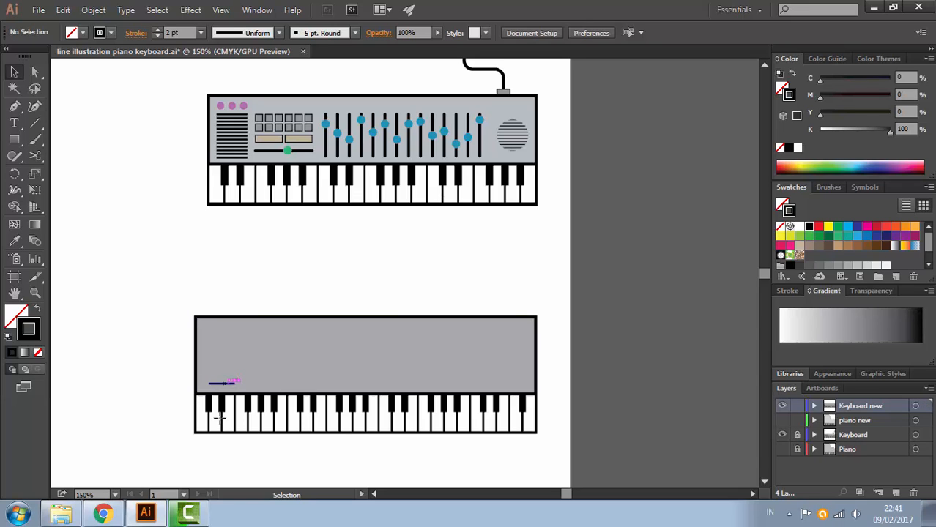
Duplicate the short line upward at a small even spacing to build a stack of 13 horizontal lines on the grey panel
key("ctrl+space")
left_click(195, 375)
left_click_drag(196, 375, 322, 395)
key("space")
left_click_drag(345, 427, 299, 298)
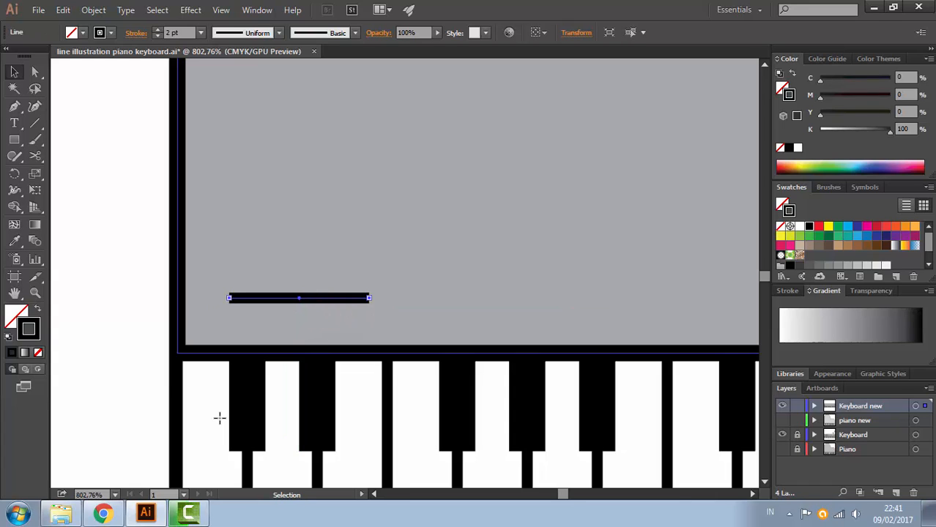
key("ctrl+1")
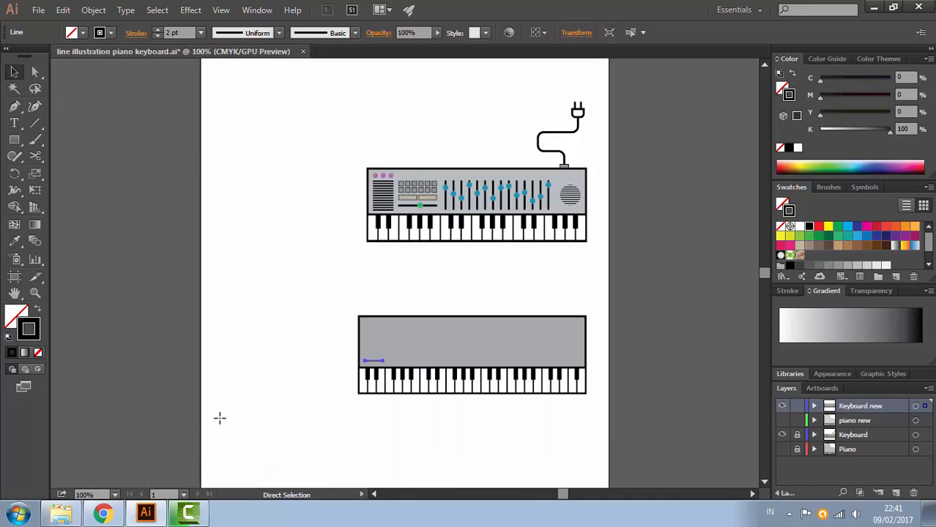
left_click(220, 418, "ctrl")
left_click(219, 418, "ctrl")
left_click_drag(220, 418, 128, 451)
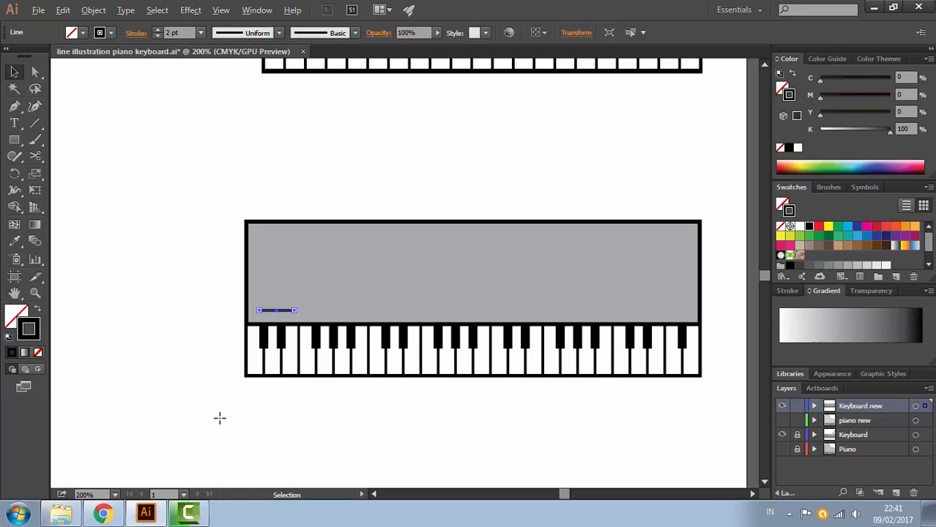
left_click_drag(286, 311, 285, 305)
key("ctrl+d")
key("ctrl+d")
key("ctrl+d")
key("ctrl+d")
key("ctrl+d")
key("ctrl+d")
key("ctrl+d")
key("ctrl+d")
key("ctrl+d")
key("ctrl+d")
key("ctrl+d")
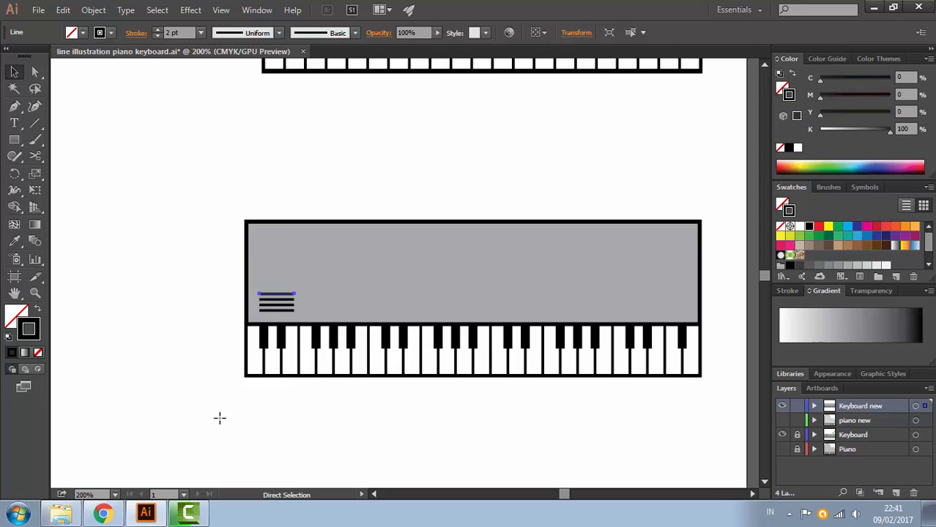
key("ctrl+d")
key("ctrl+d")
key("ctrl+d")
key("ctrl+d")
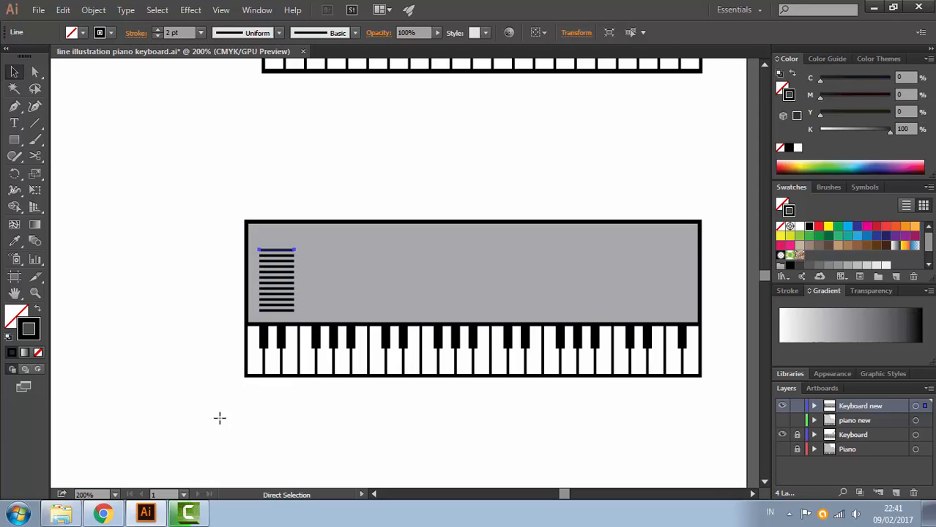
key("v")
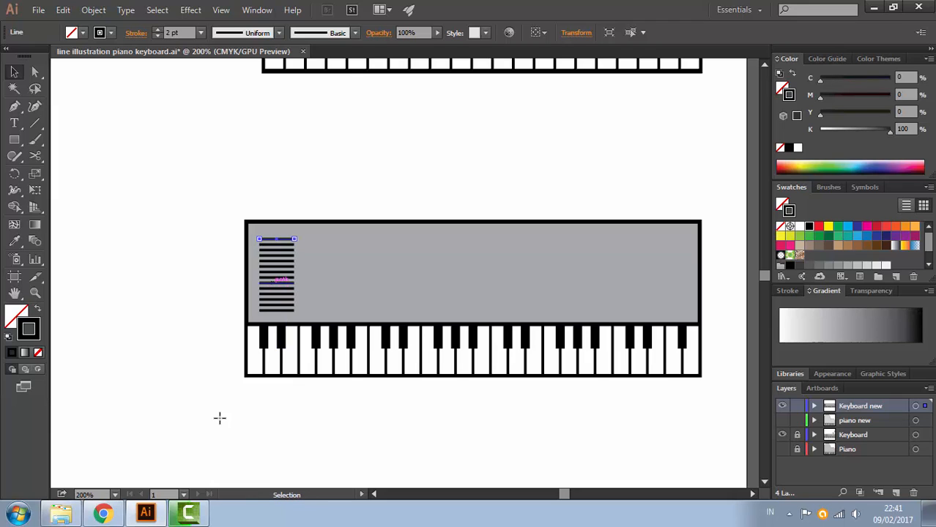
left_click(219, 418)
Draw a circle about 2.3 mm in diameter just above the line stack, aligned with the stack's left end
key("ctrl+space")
left_click(220, 417)
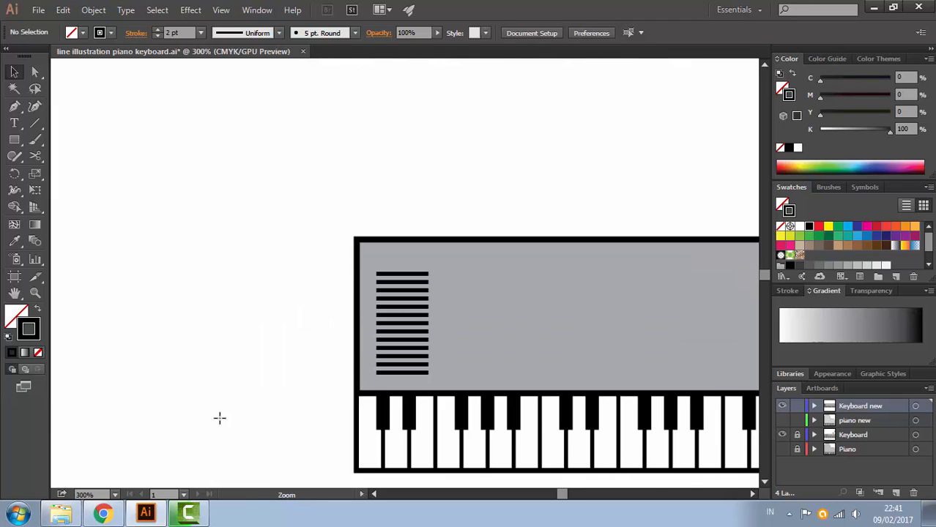
left_click(220, 418)
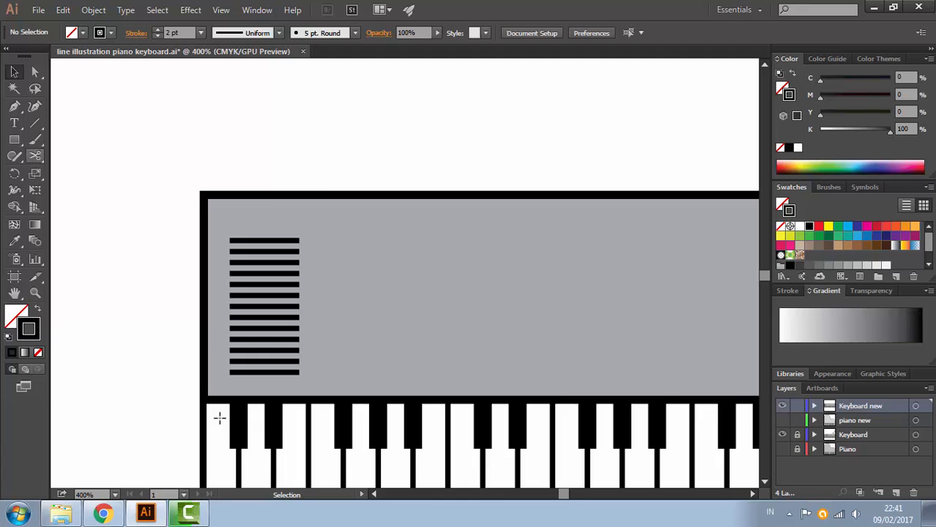
key("m")
mouse_move(14, 139)
left_mouse_down()
mouse_move(44, 156)
mouse_move(47, 172)
left_mouse_up()
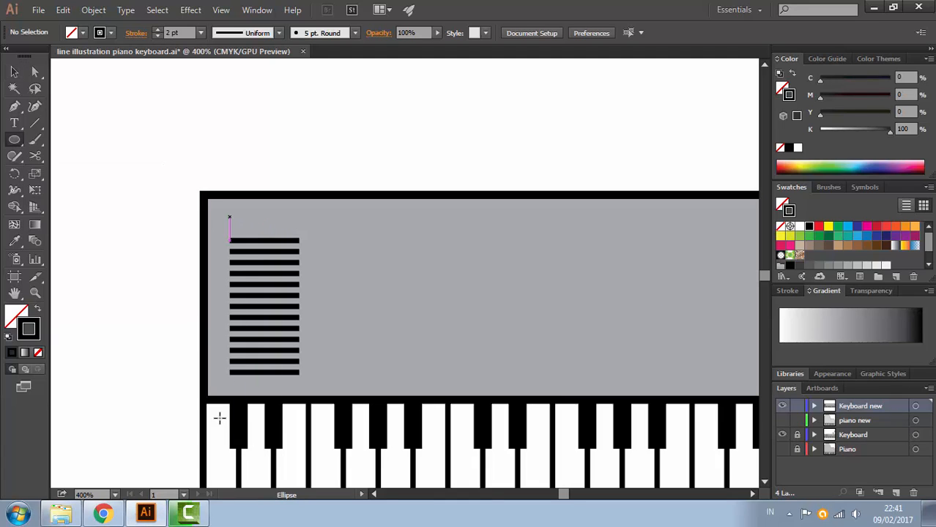
left_click_drag(230, 218, 249, 234)
key("v")
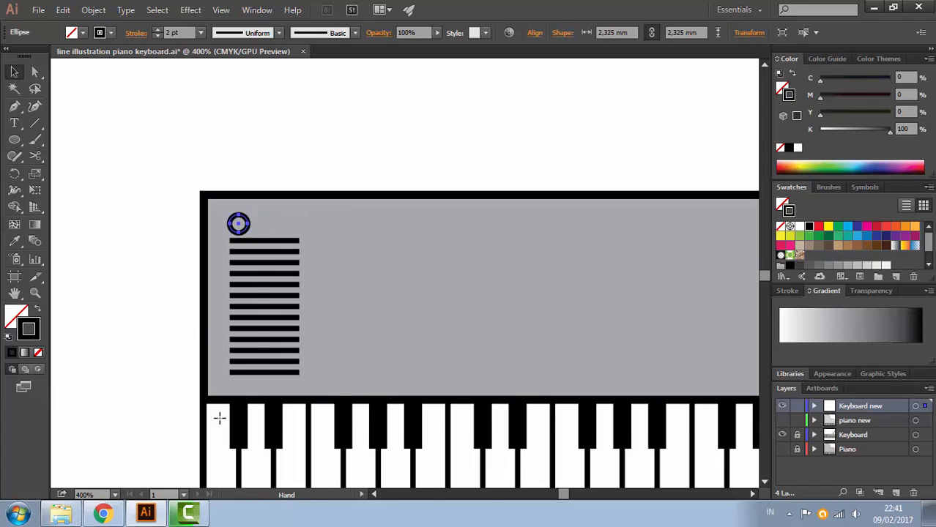
Remove the stroke from the small circle above the line stack and fill it with dark blue (C 100, M 100)
key("ctrl+minus")
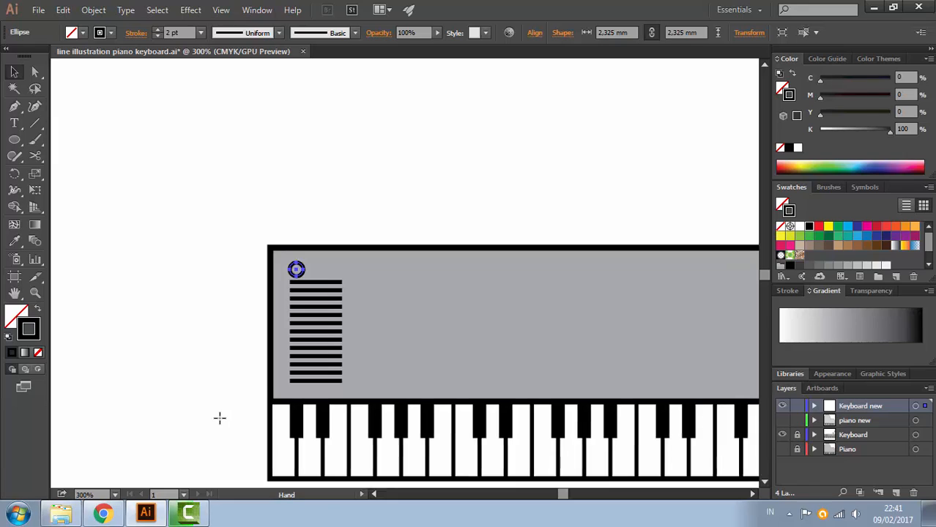
left_click_drag(219, 418, 176, 400)
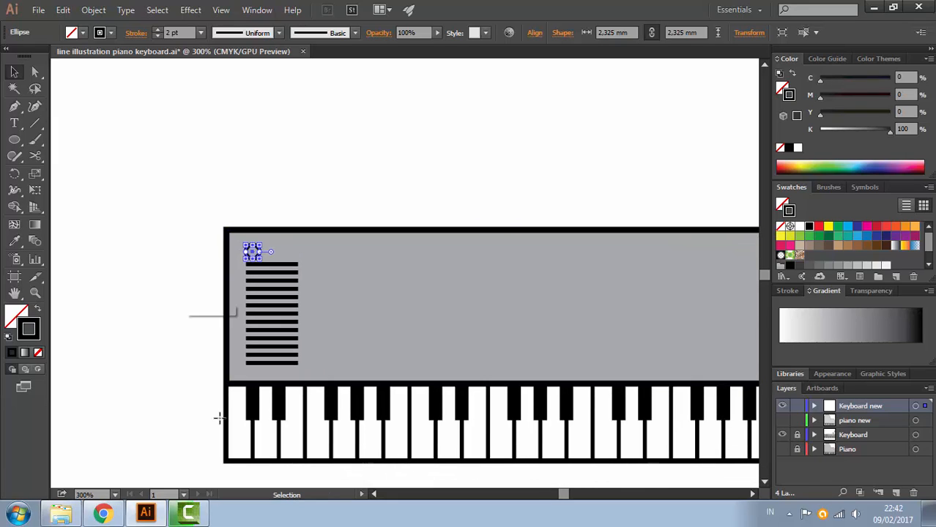
key("slash")
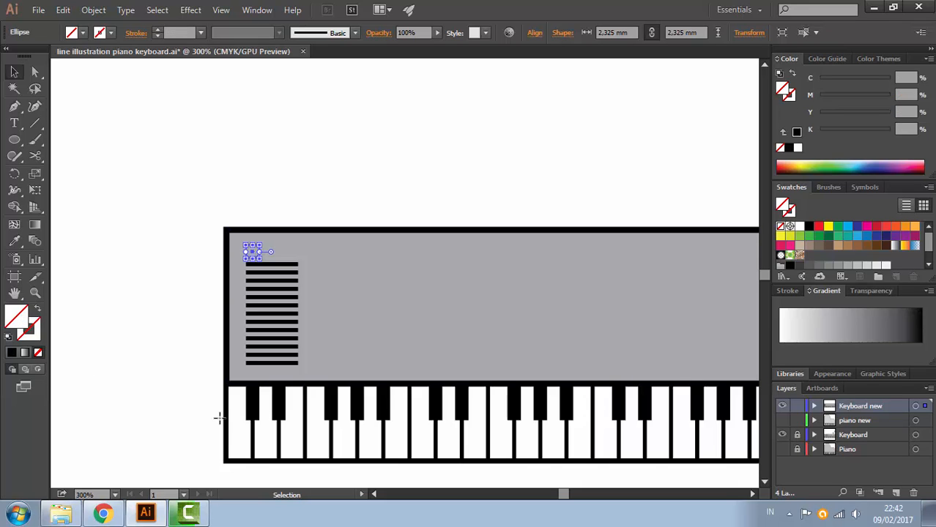
key("comma")
left_click(220, 418)
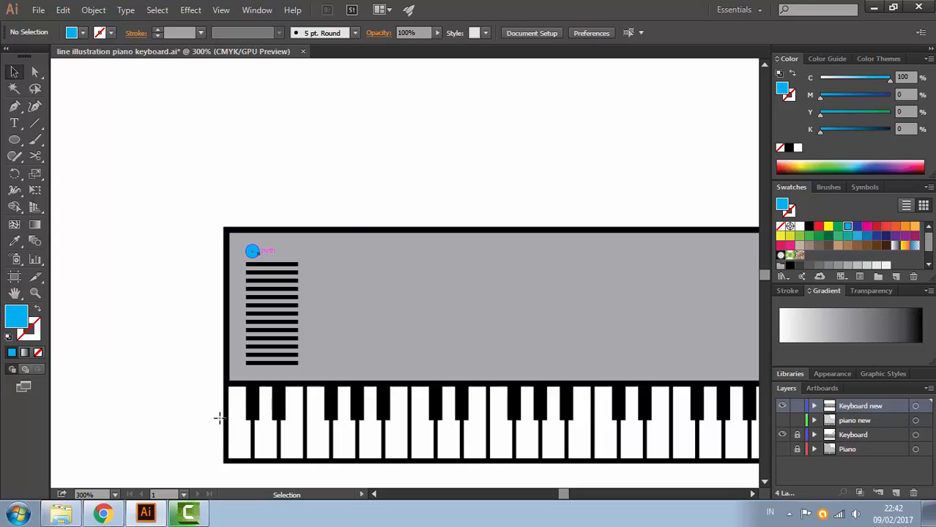
left_click(254, 251)
left_click(858, 226)
left_click(330, 176)
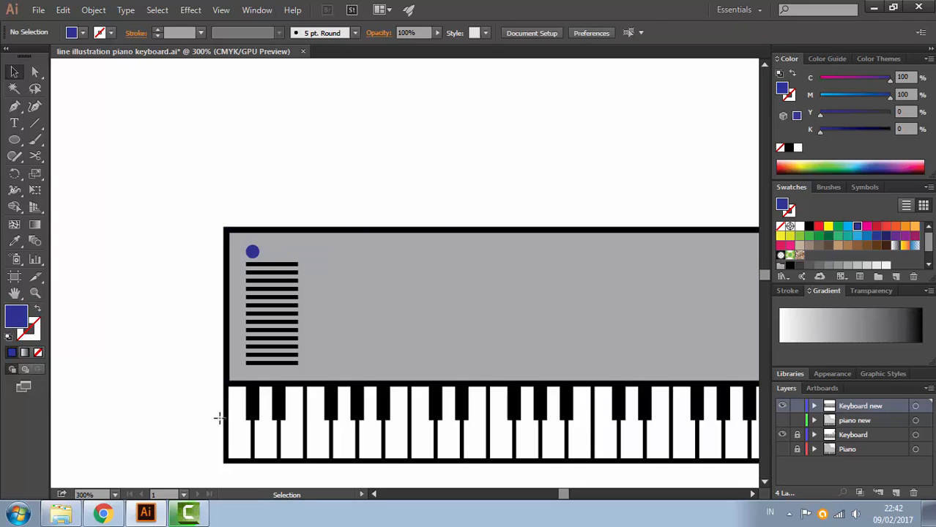
Duplicate the blue circle into a row of three, evenly distributed across the width of the line stack
left_click(253, 251)
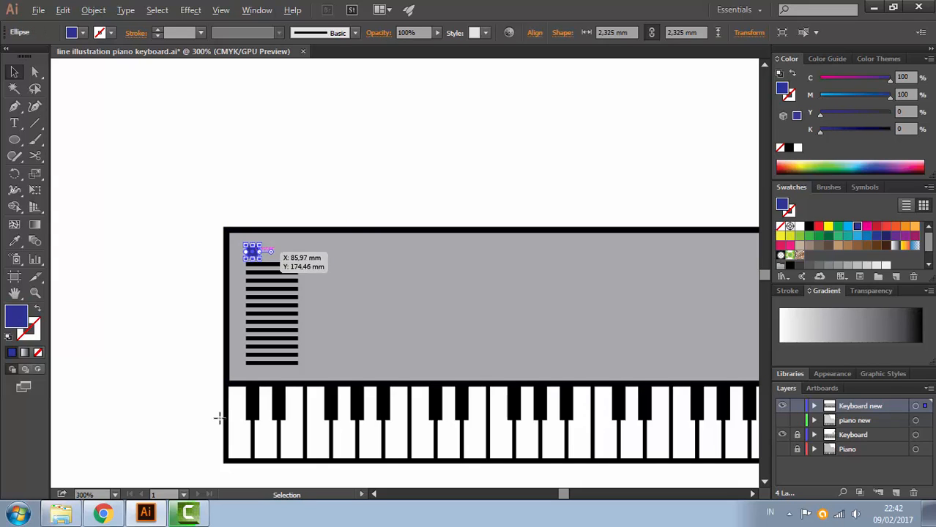
key("ctrl+space")
left_click(252, 251)
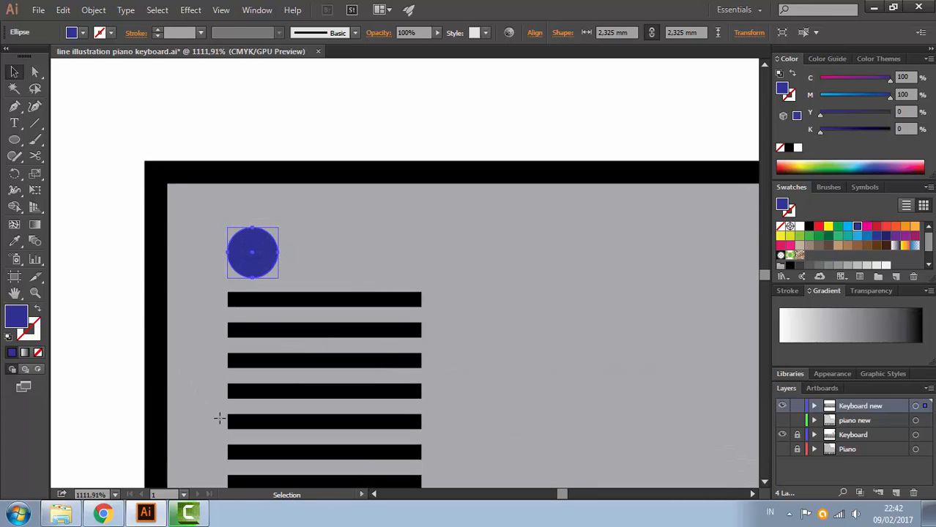
left_click_drag(253, 251, 397, 252)
key("ctrl+a")
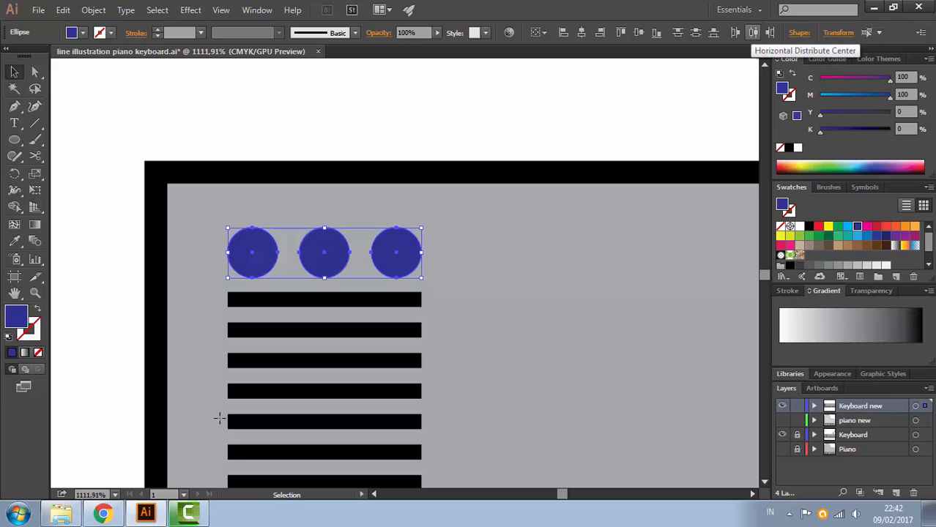
key("ctrl+shift+a")
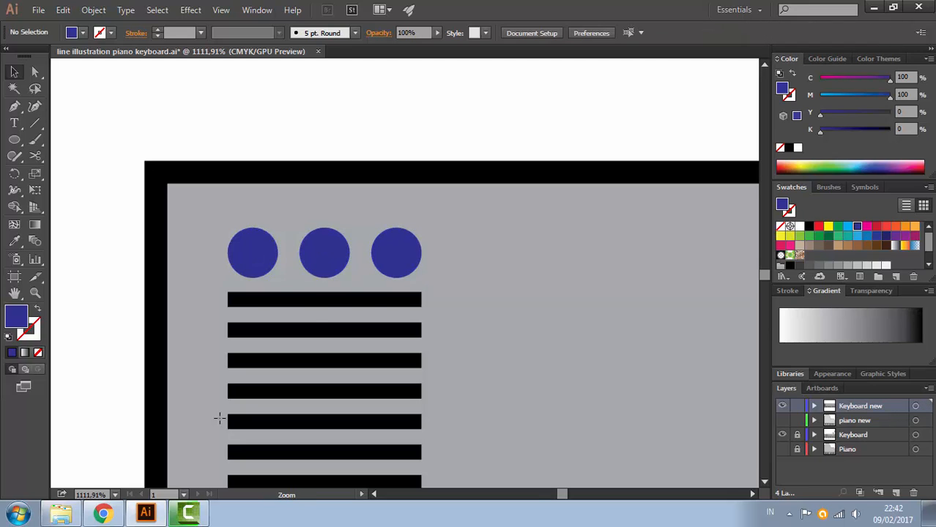
Draw a square of about 1.9 mm just right of the line stack's upper part and fill it light green
left_click(524, 246, "ctrl+alt")
left_click(525, 246, "ctrl+alt")
left_click(525, 245, "ctrl+alt")
left_click(220, 418, "ctrl+alt")
left_click(220, 418, "ctrl+alt")
mouse_move(220, 418)
left_mouse_down()
mouse_move(297, 448)
mouse_move(265, 523)
mouse_move(274, 512)
left_mouse_up()
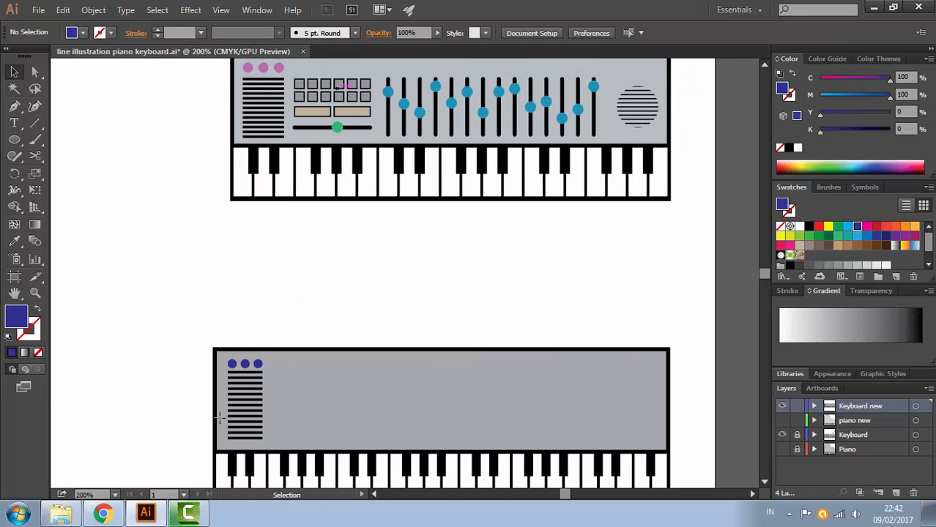
left_click(220, 418, "ctrl")
left_click(220, 418, "ctrl")
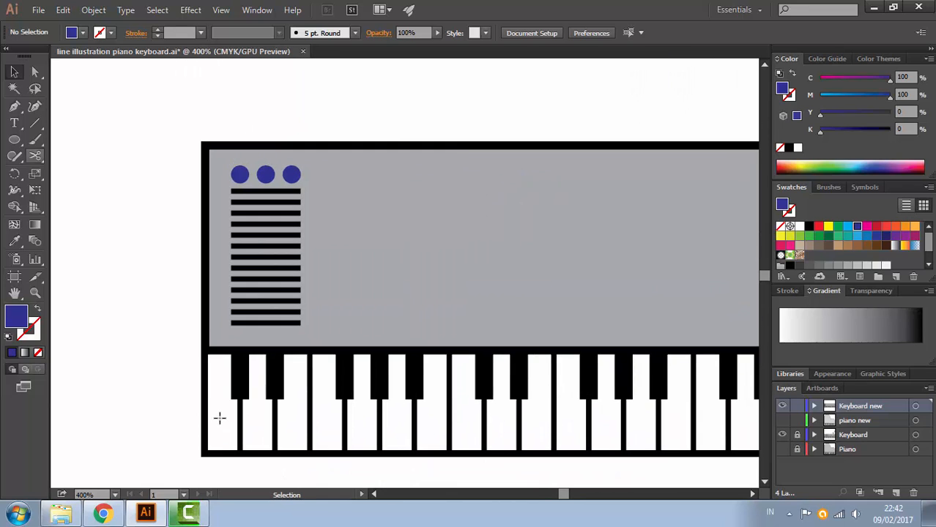
left_click(14, 140)
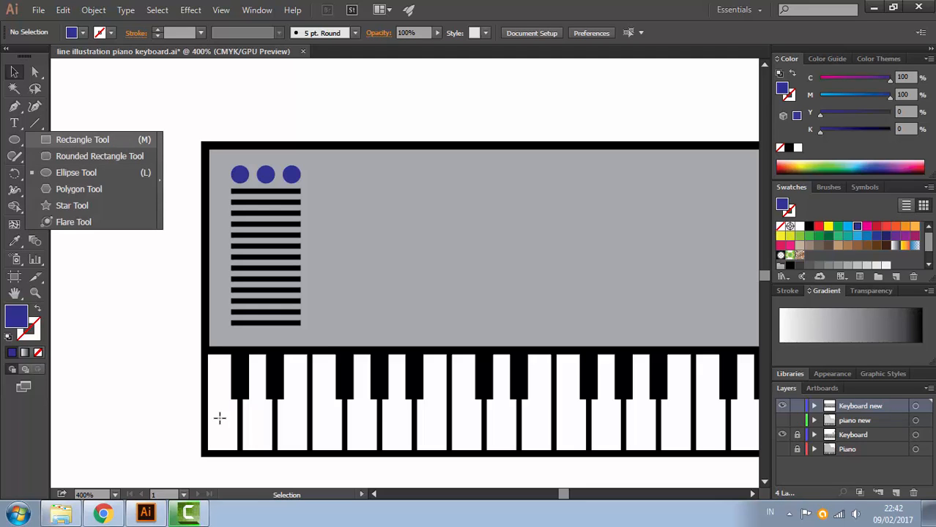
left_click(73, 138)
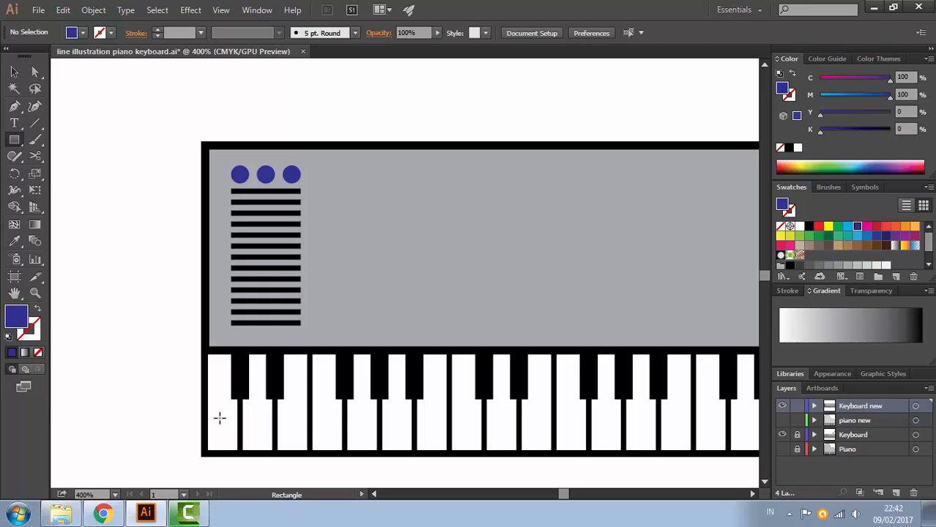
left_click_drag(320, 217, 337, 232)
key("v")
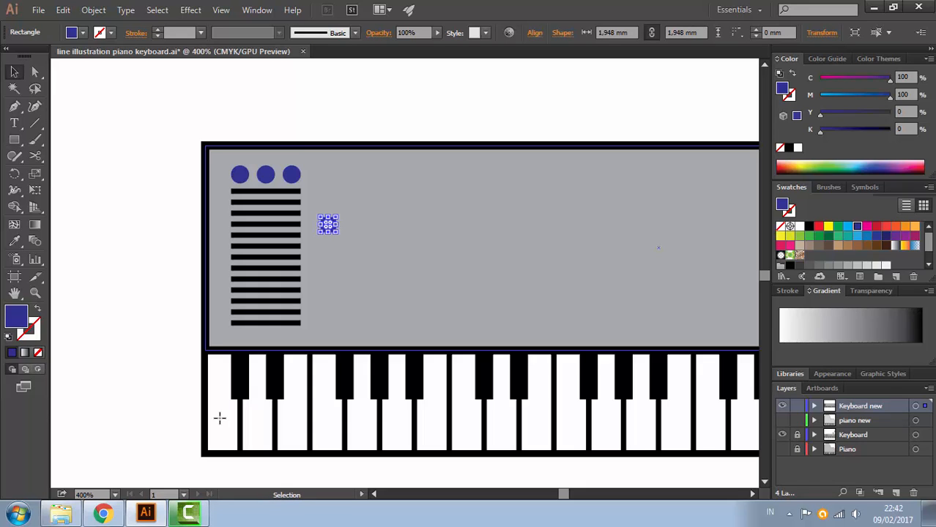
left_click(828, 163)
left_click(586, 102)
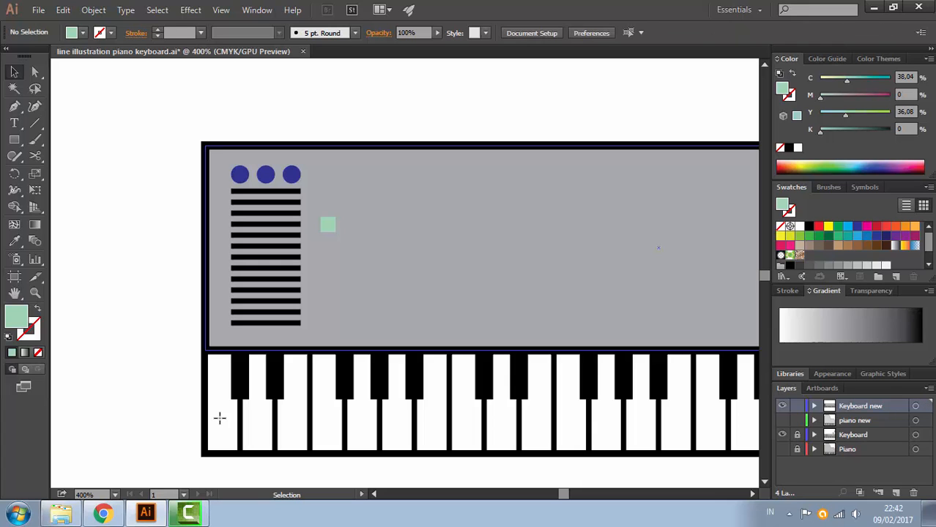
Duplicate the green square to the right at even spacing to build a row of seven squares
left_click(327, 225)
left_click_drag(319, 225, 349, 177)
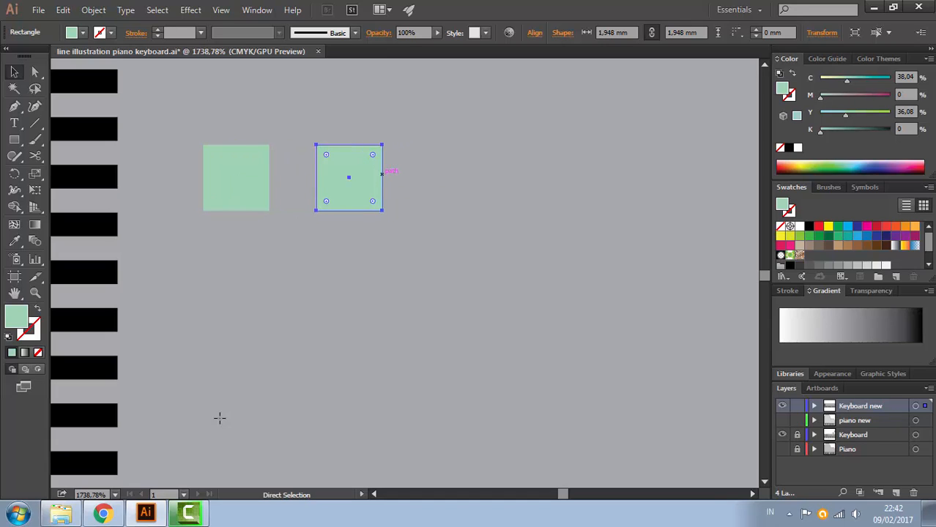
key("ctrl+1")
left_click_drag(366, 306, 272, 84)
left_click_drag(346, 249, 264, 237)
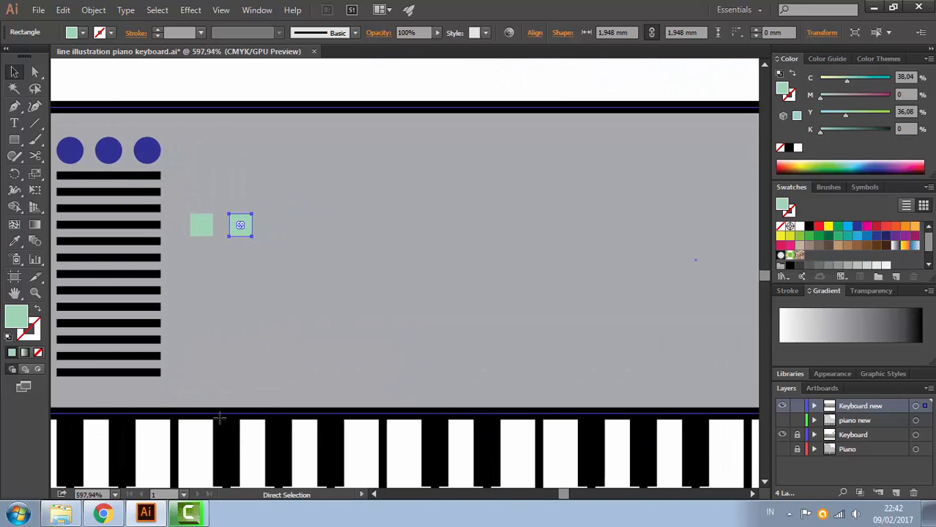
key("ctrl+d")
key("ctrl+d")
key("ctrl+d")
key("ctrl+d")
key("ctrl+d")
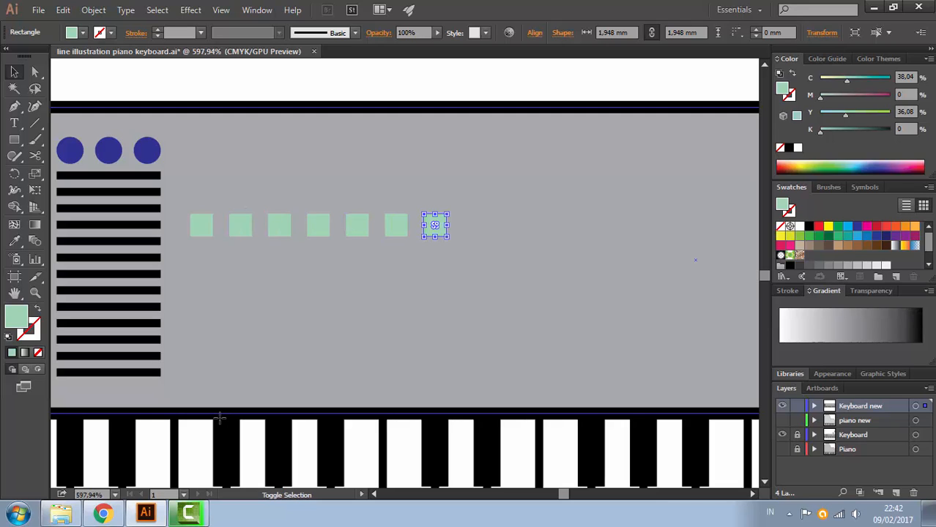
Select all seven green squares and place a copy of the row a small gap below it
left_click(201, 224, "shift")
left_click(240, 225, "shift")
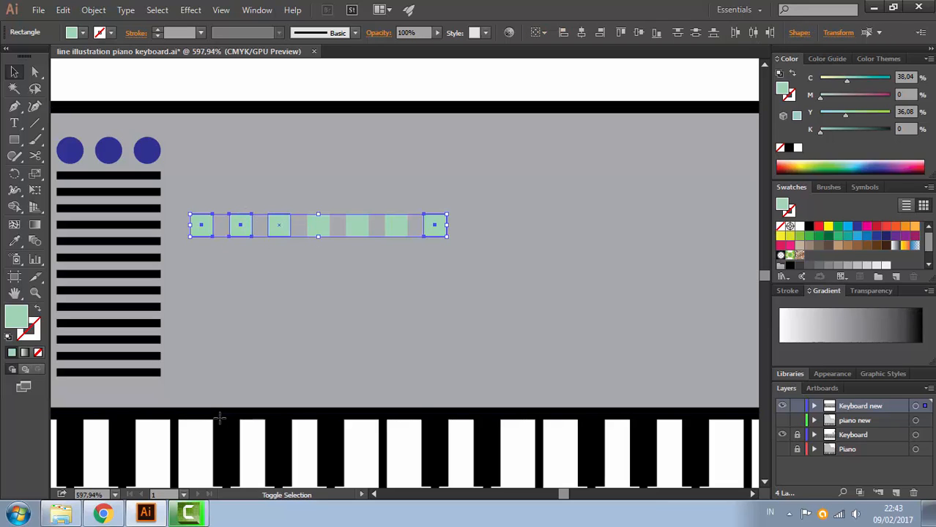
left_click(279, 224, "shift")
left_click(317, 225, "shift")
left_click(357, 225, "shift")
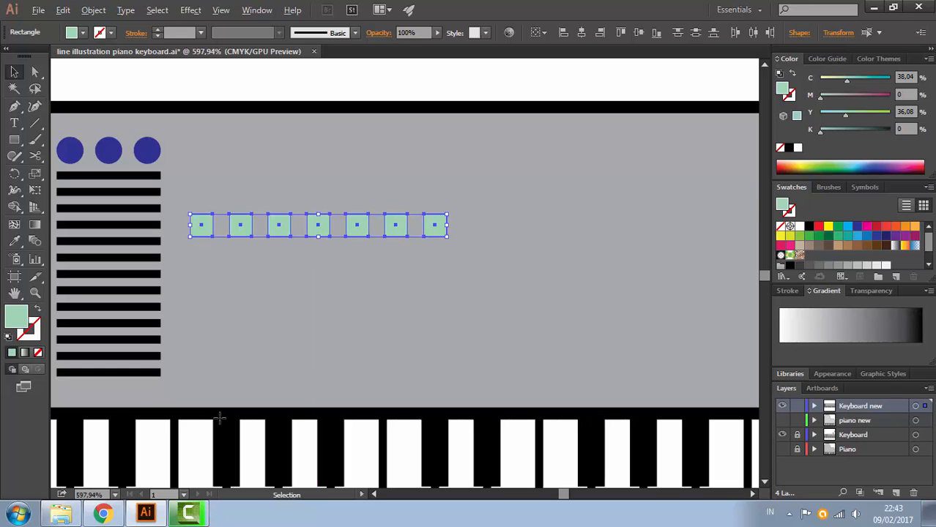
left_click_drag(318, 225, 318, 259)
key("ctrl+shift+a")
Copy the second row's first square below it, widen it to about 12 mm across four columns, and duplicate that bar alongside from the fifth column
left_click(201, 260)
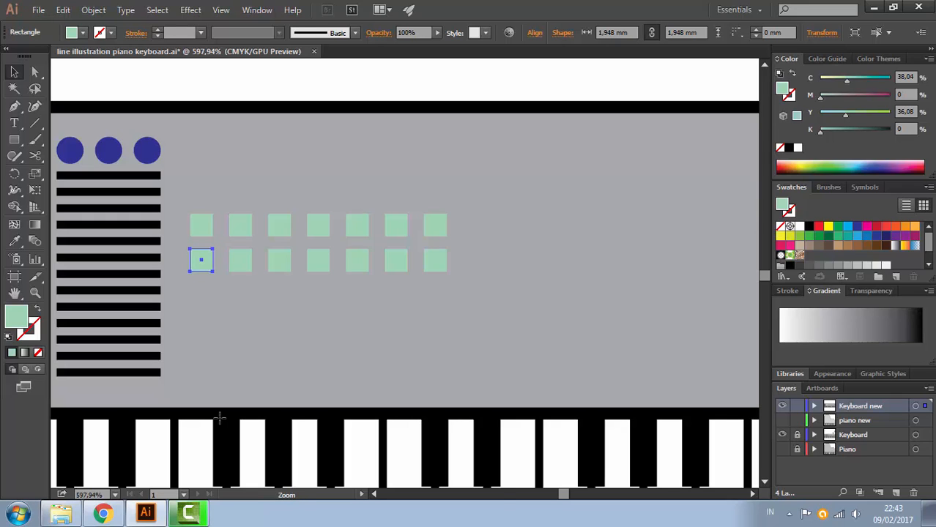
key("ctrl+plus")
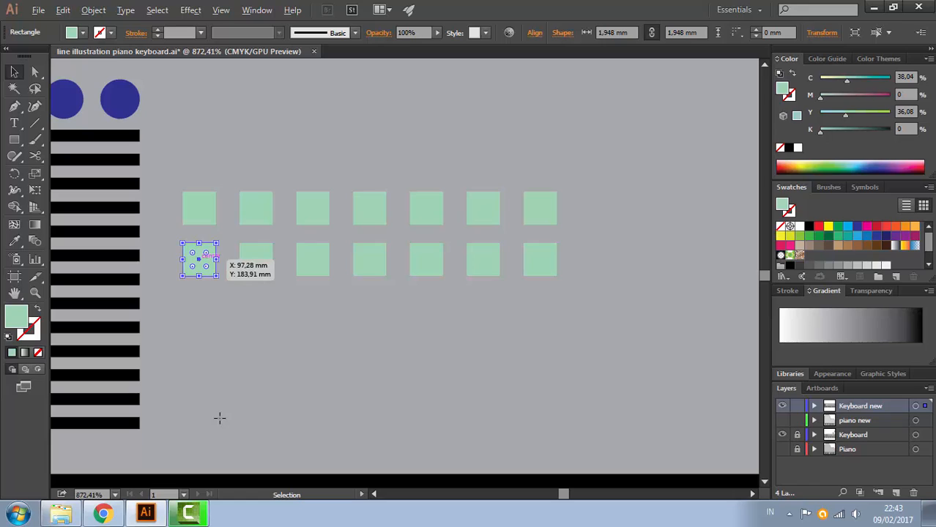
left_click_drag(199, 259, 199, 311)
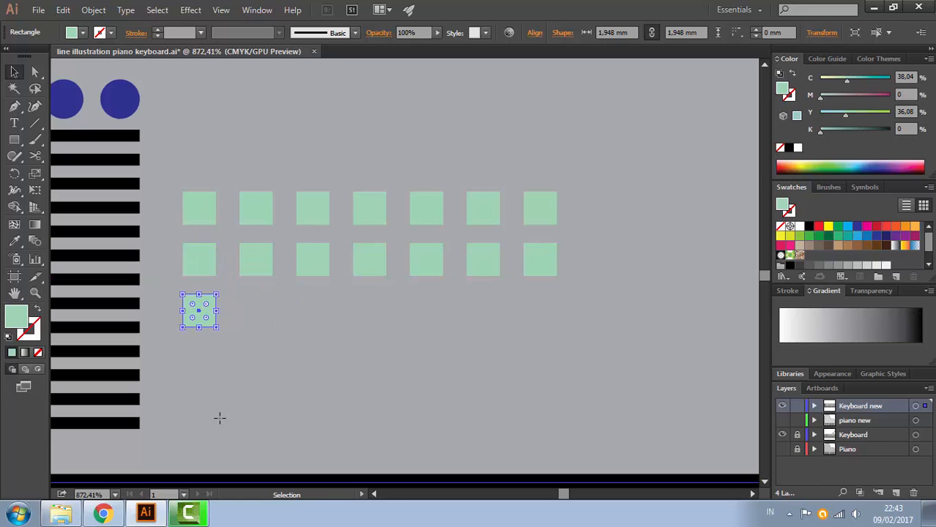
key("ctrl+z")
left_click_drag(199, 259, 199, 310)
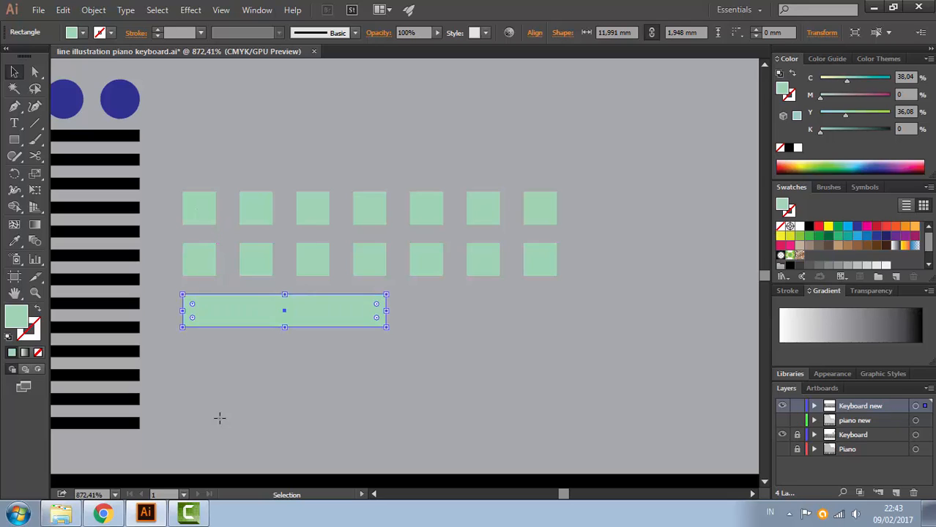
left_click_drag(256, 312, 484, 311)
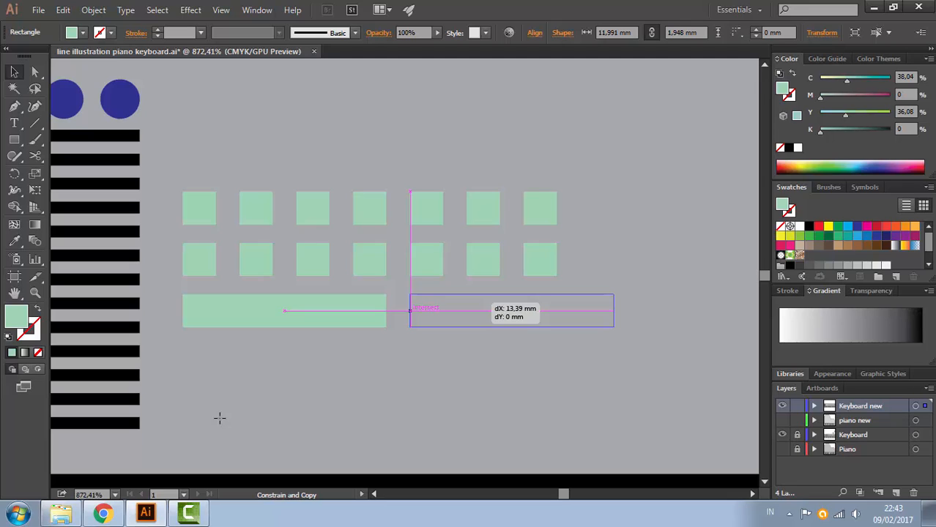
Copy the last column of two green squares to the right as an eighth column, flush with the second bar's end
left_click_drag(540, 214, 594, 214)
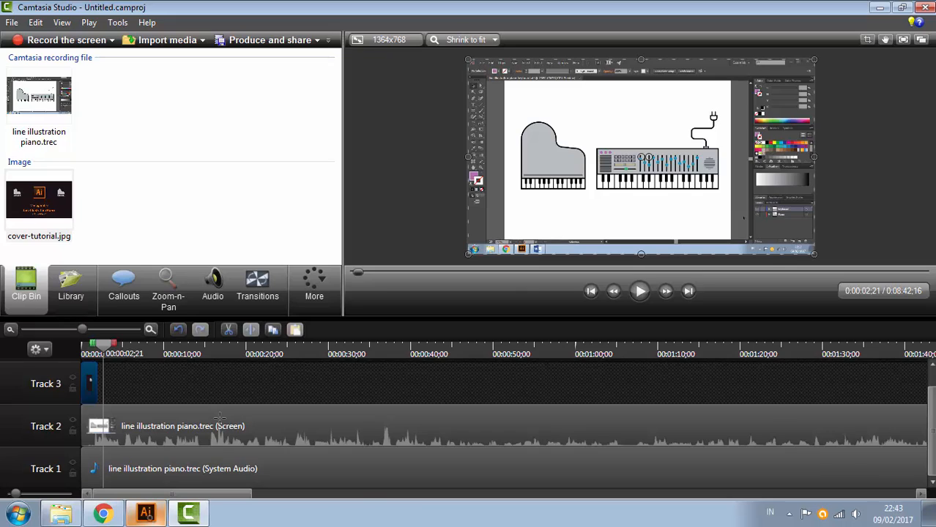
key("alt+Tab")
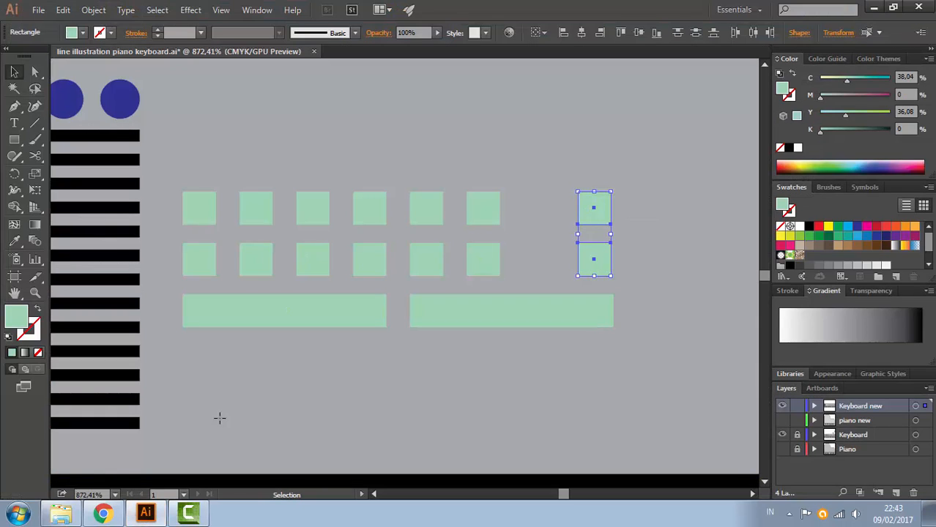
key("ctrl+z")
left_click_drag(556, 233, 597, 231)
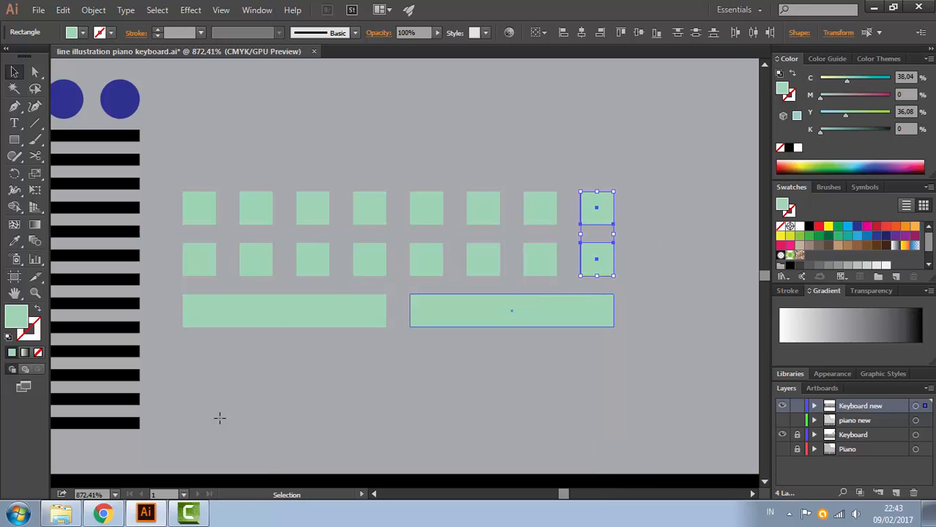
Fill both wide bars below the green squares with orange (M 80, Y 95)
left_click(572, 310)
left_click(352, 302, "shift")
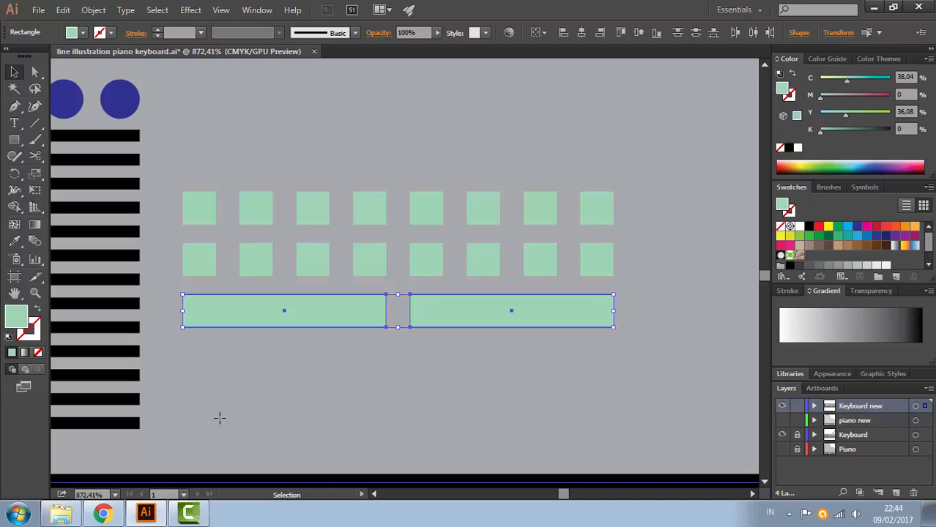
left_click(896, 226)
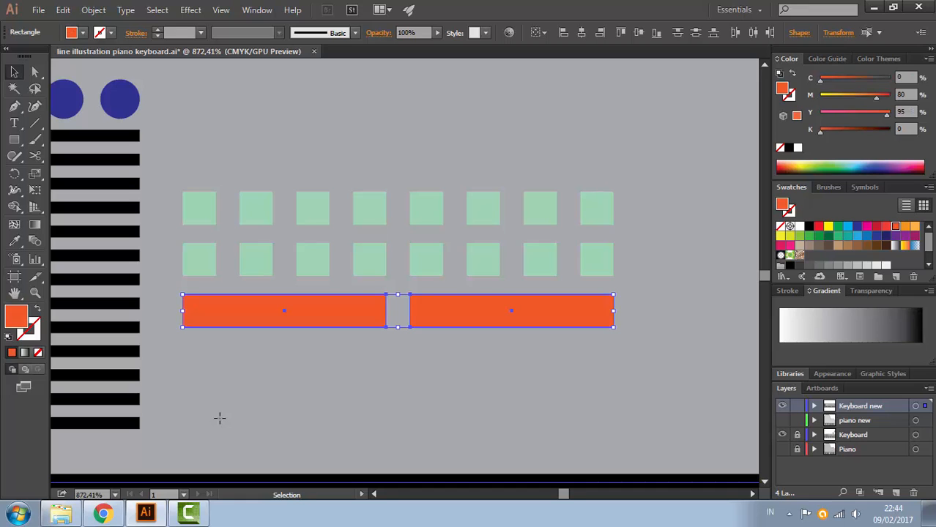
key("ctrl+shift+a")
Draw a horizontal line a small gap below the orange bars, spanning the full width of both
key("ctrl+1")
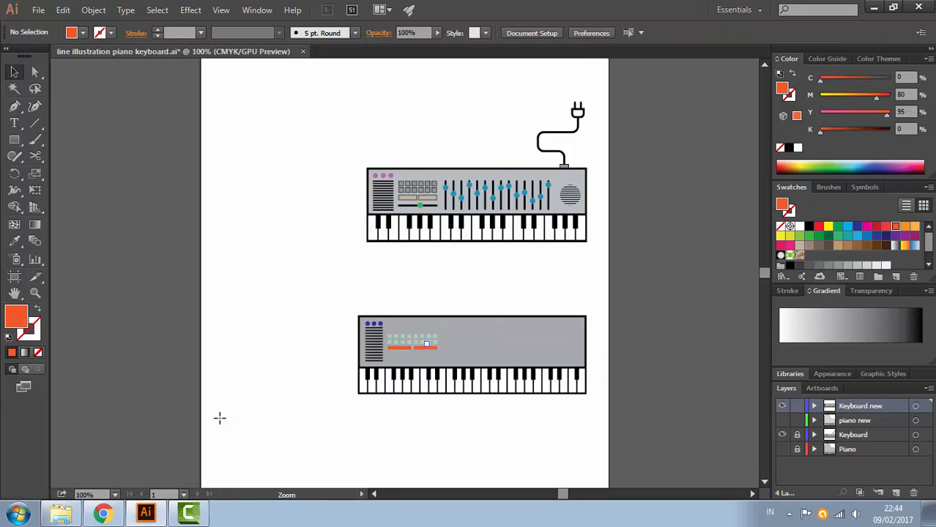
left_click_drag(424, 343, 398, 352)
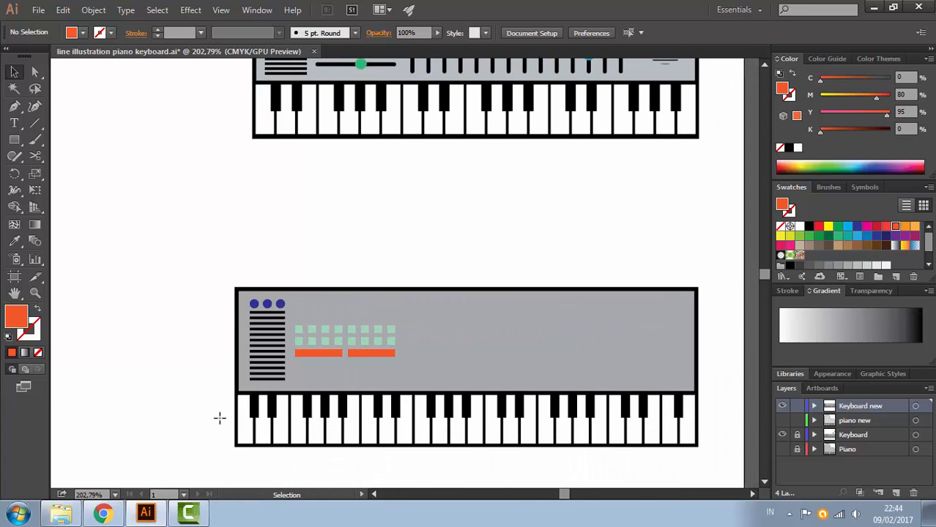
left_click(255, 403)
left_click_drag(256, 403, 173, 377)
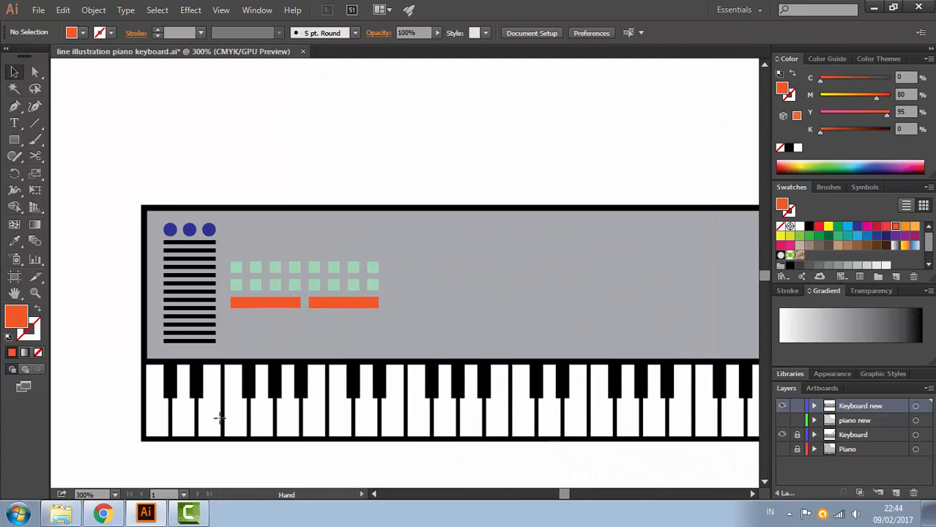
left_click(35, 124)
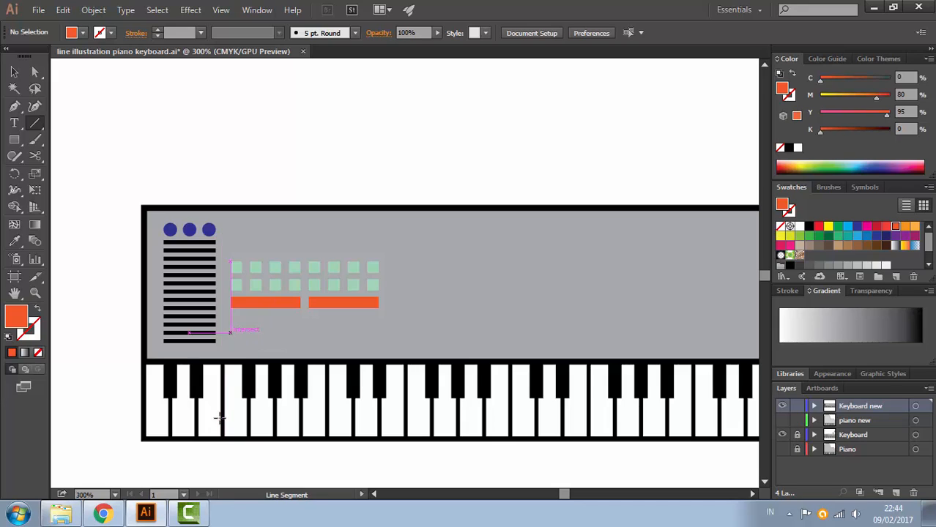
left_click_drag(189, 325, 378, 325)
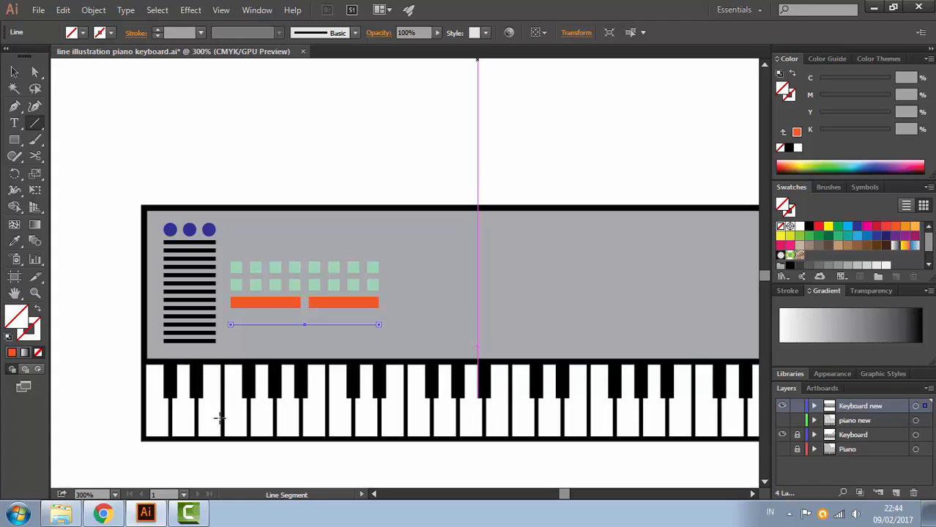
Give the horizontal line below the orange bars a 3 pt stroke with round caps
left_click(201, 32)
left_click(218, 123)
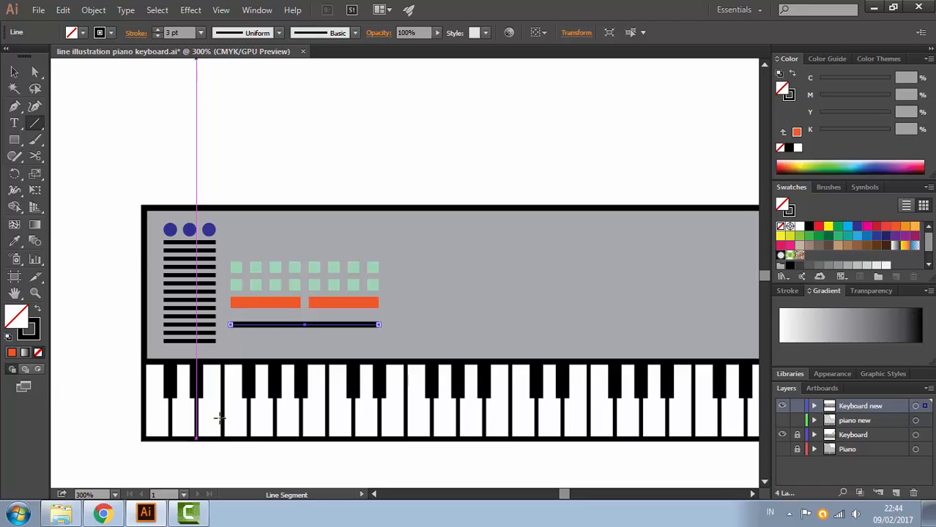
left_click(136, 33)
left_click(70, 68)
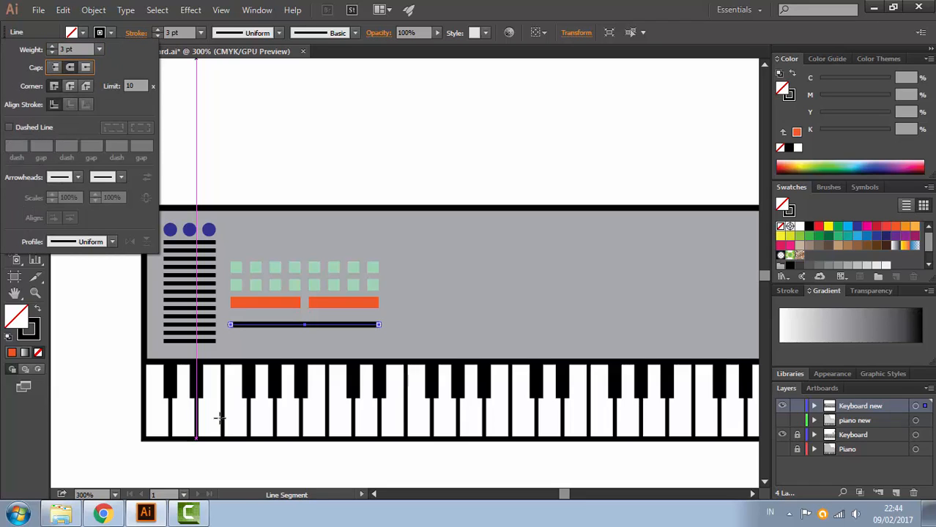
left_click(274, 131)
key("v")
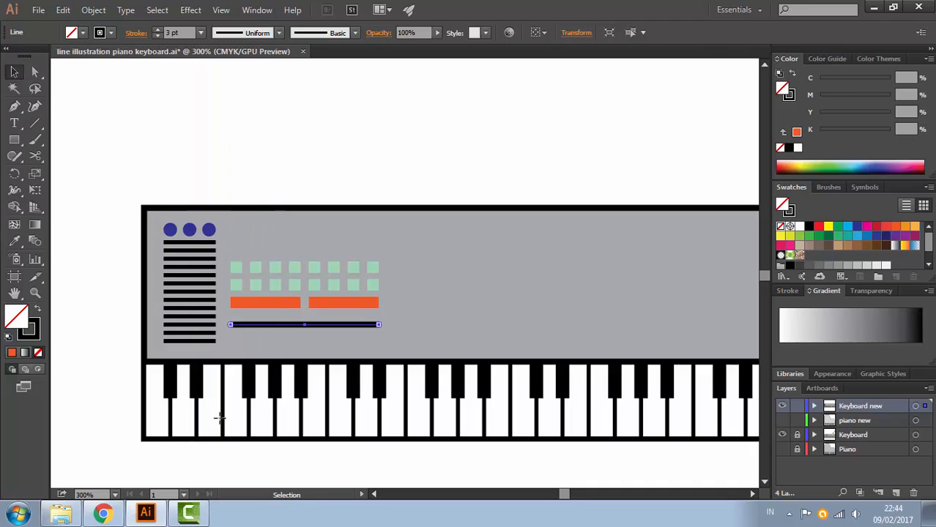
key("ctrl+shift+a")
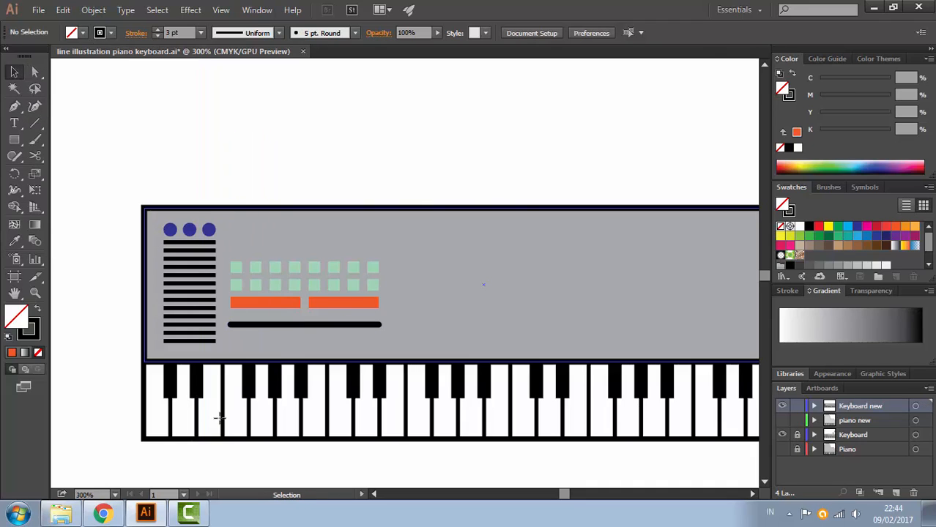
Recolour the horizontal line's stroke dark grey (K 80)
left_click(336, 325)
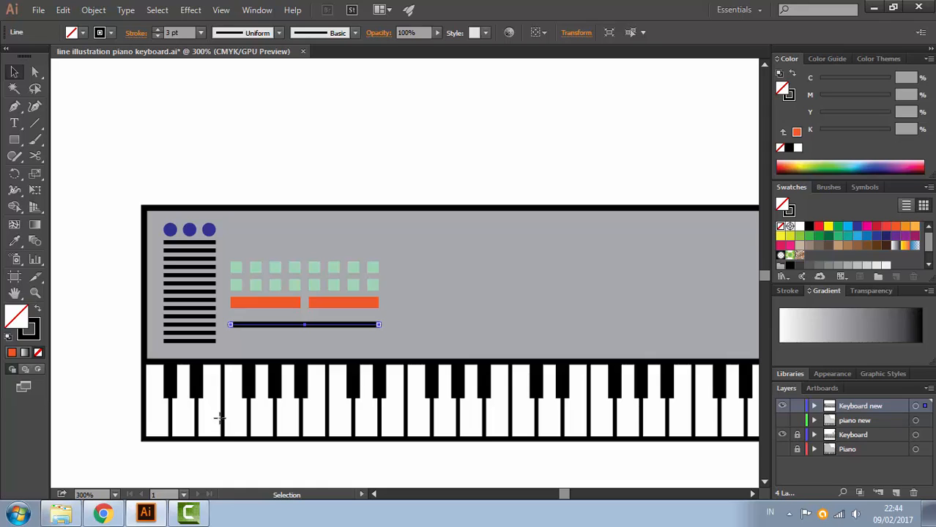
left_click(111, 32)
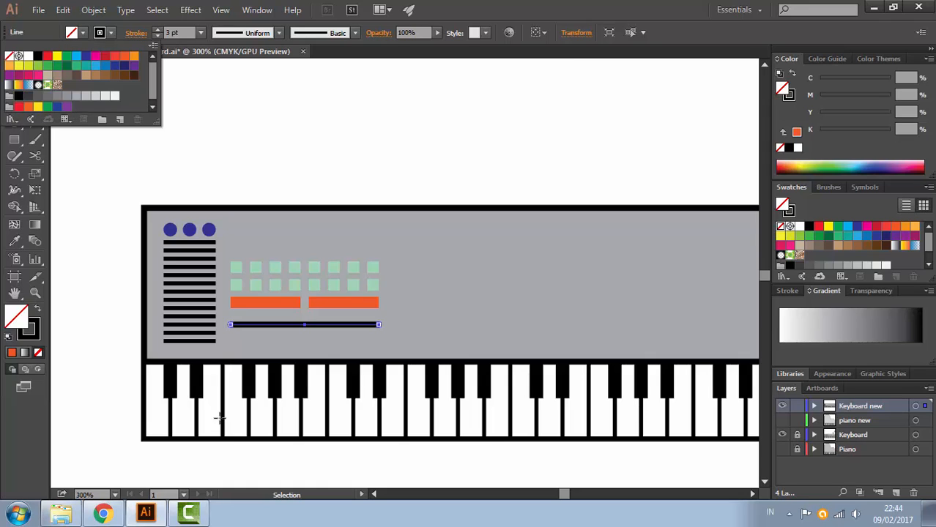
left_click(29, 96)
left_click(38, 96)
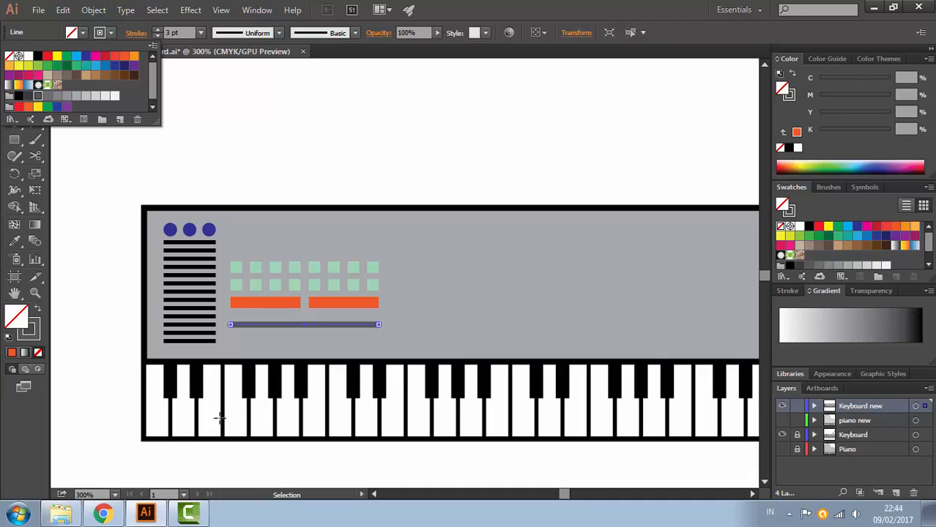
left_click(110, 150)
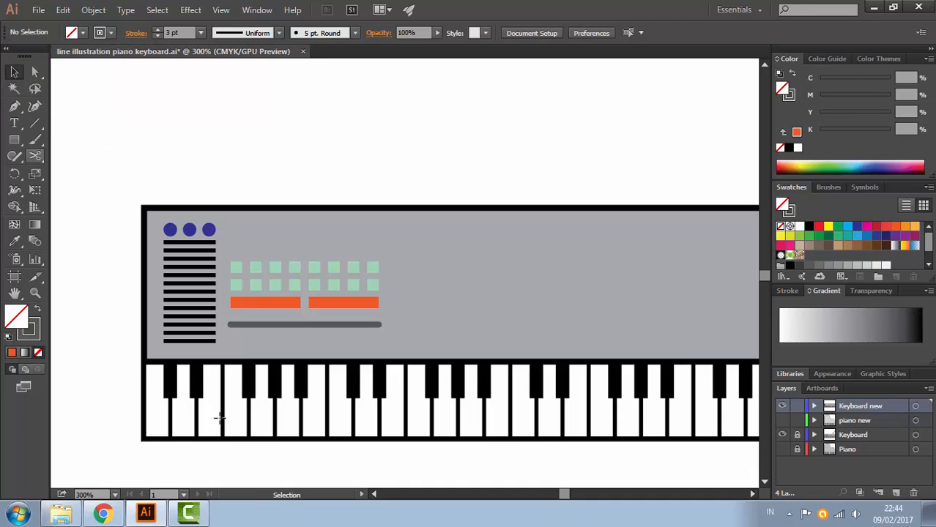
Draw a circle about 1.9 mm across as a knob, centred on the grey line near its left end
left_click_drag(14, 139, 77, 172)
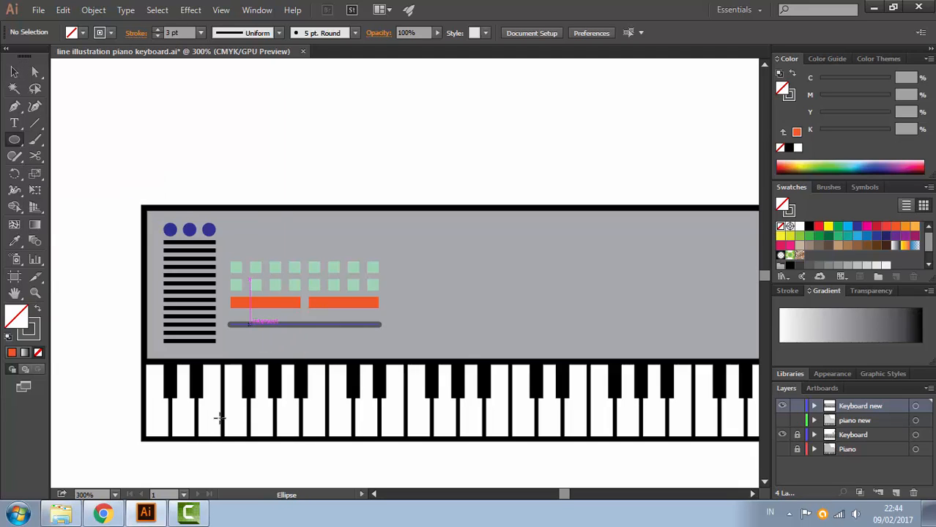
left_click_drag(250, 323, 257, 331)
key("v")
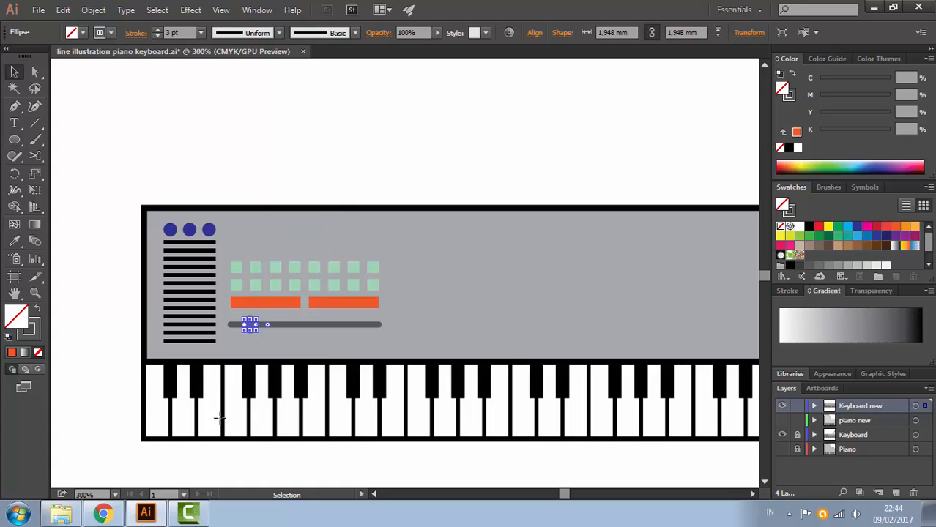
Remove the knob circle's stroke and fill it with pink (M 79.22, Y 35.69)
key("x")
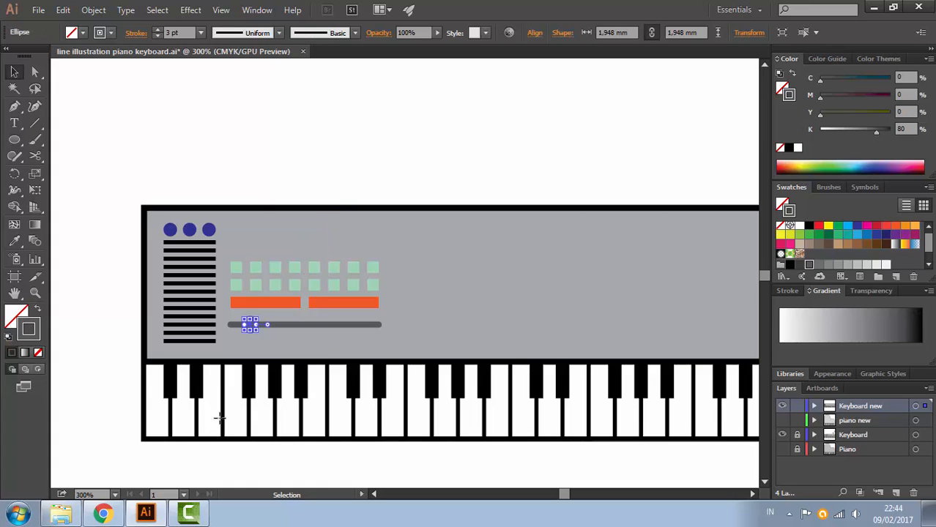
key("comma")
key("x")
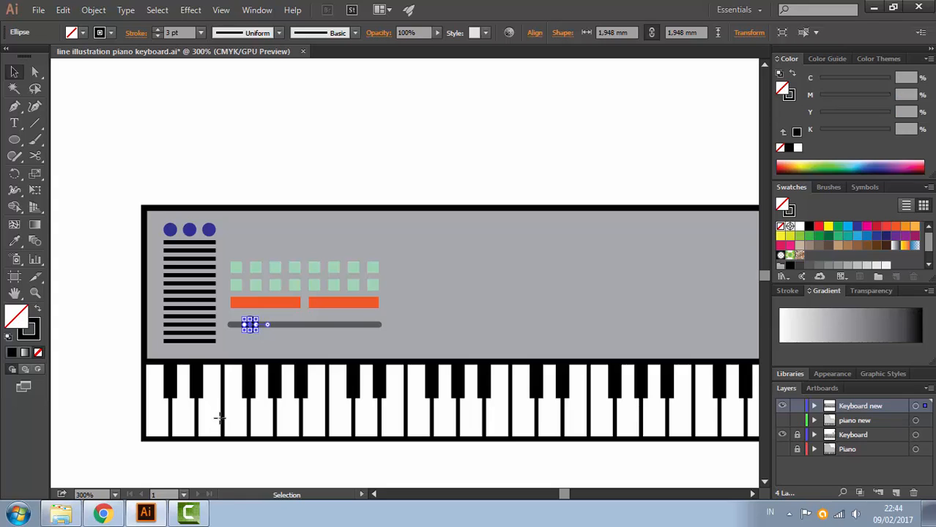
key("x")
key("slash")
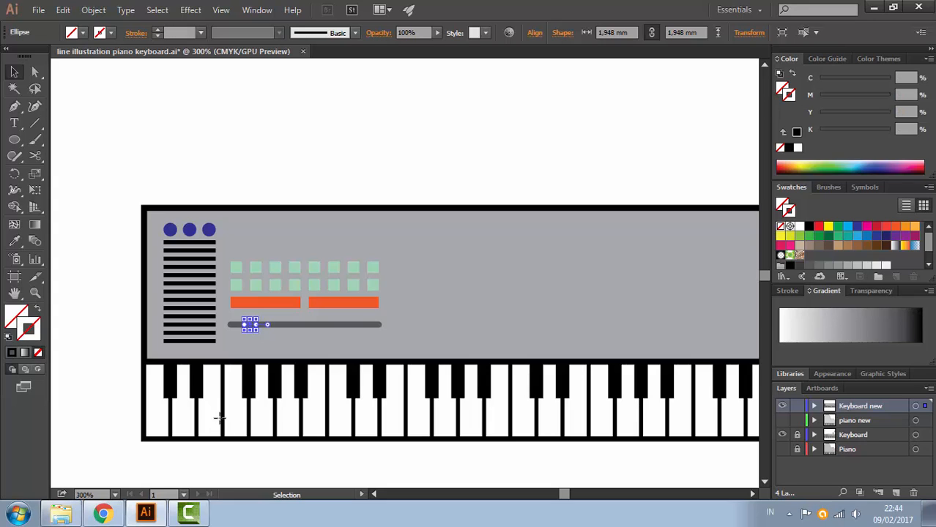
key("x")
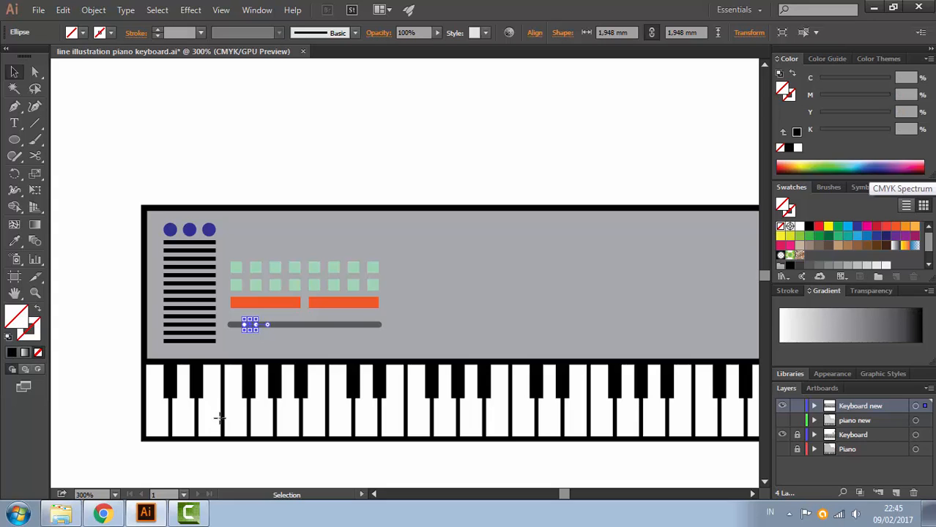
key("comma")
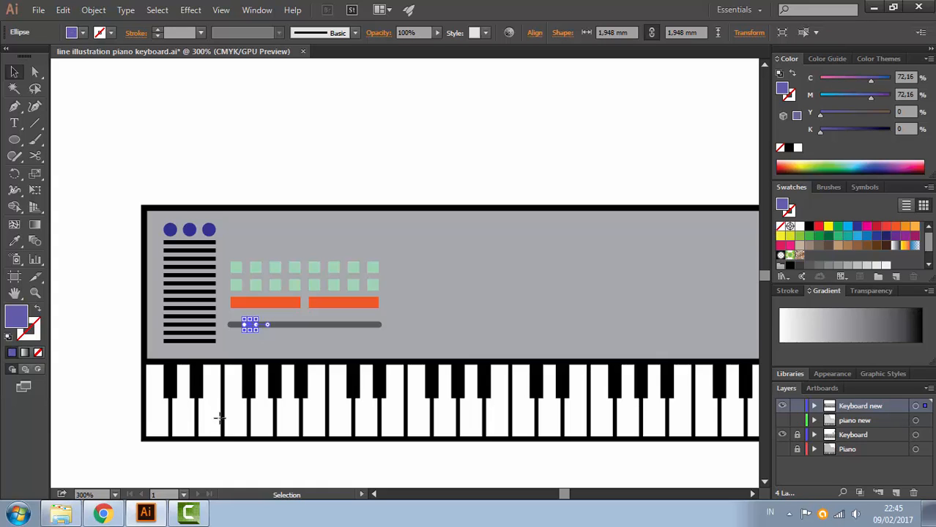
left_click_drag(875, 166, 911, 165)
left_click(586, 147)
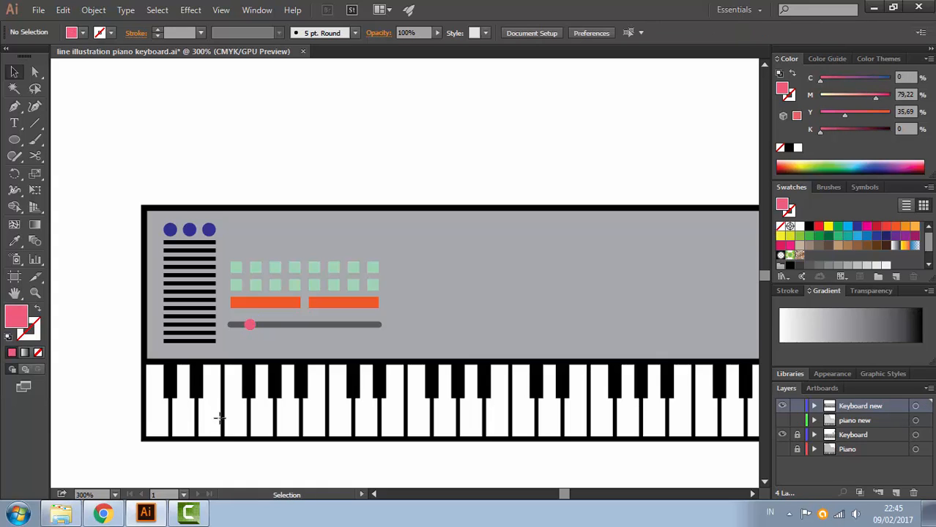
Copy the slider line and its pink knob straight up to just above the green squares
left_click(252, 323)
left_click(313, 324, "shift")
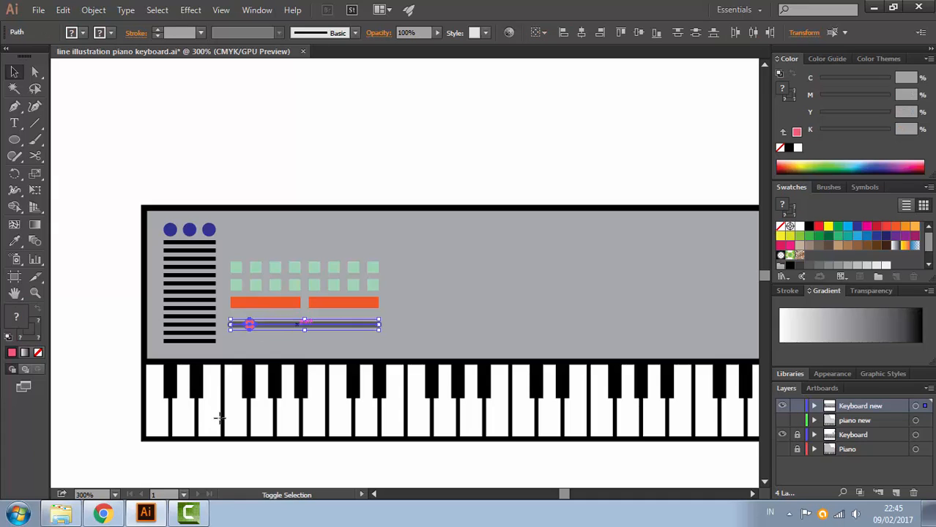
left_click_drag(322, 324, 325, 251)
left_click(351, 172)
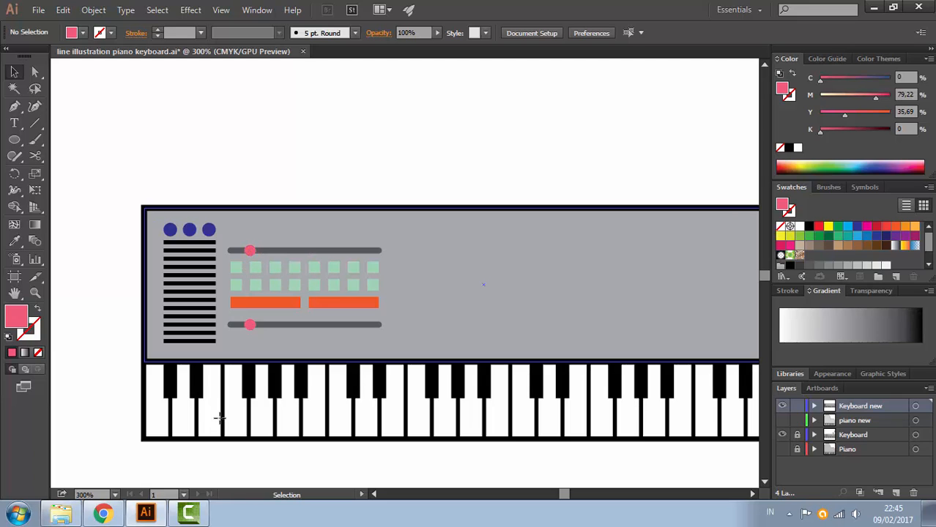
left_click(265, 250)
left_click(254, 251, "shift")
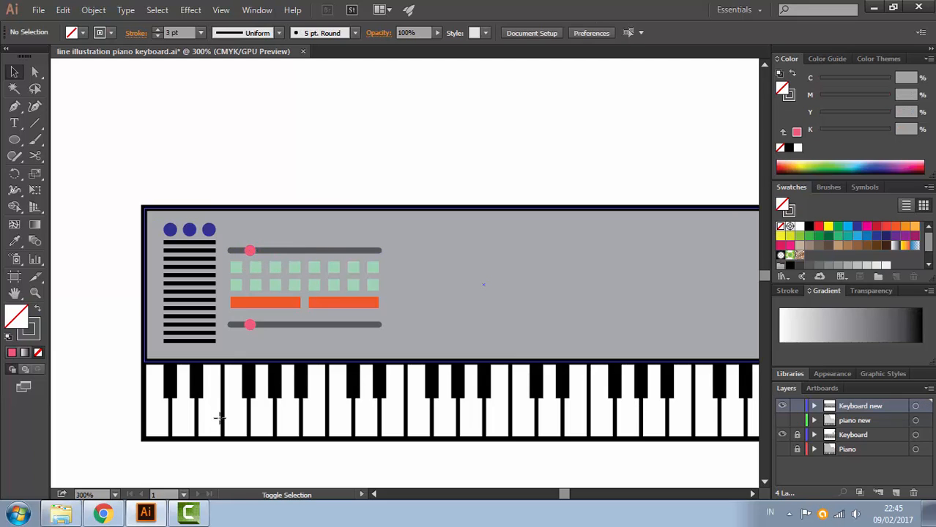
left_click(251, 251)
left_click(268, 255, "shift")
left_click(269, 251, "shift")
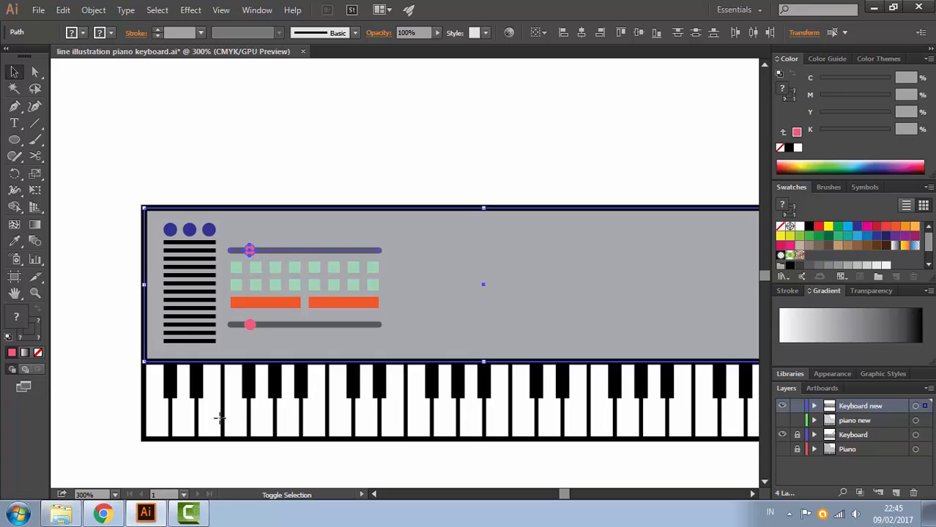
left_click(269, 257, "shift")
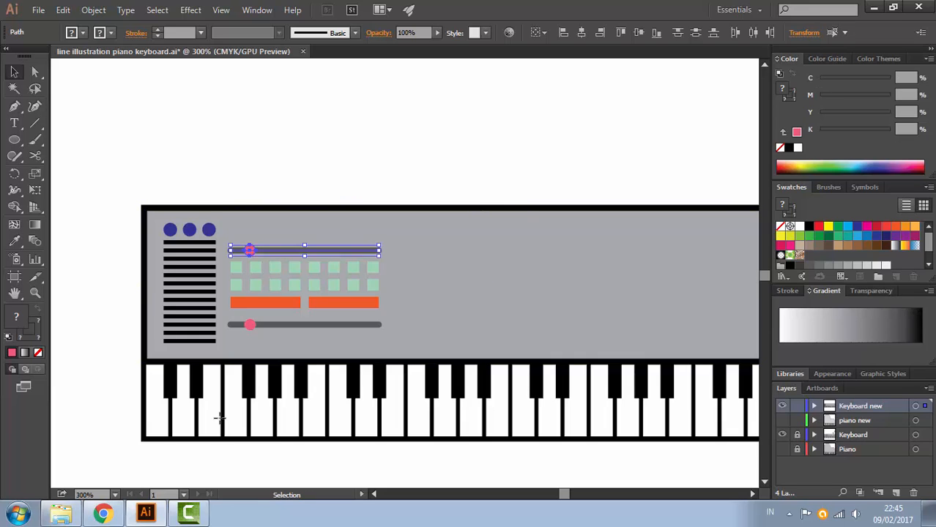
left_click(268, 167)
Move the upper slider's pink knob right along its line, to above the gap after the fifth green column
left_click_drag(250, 251, 328, 250)
left_click(343, 167)
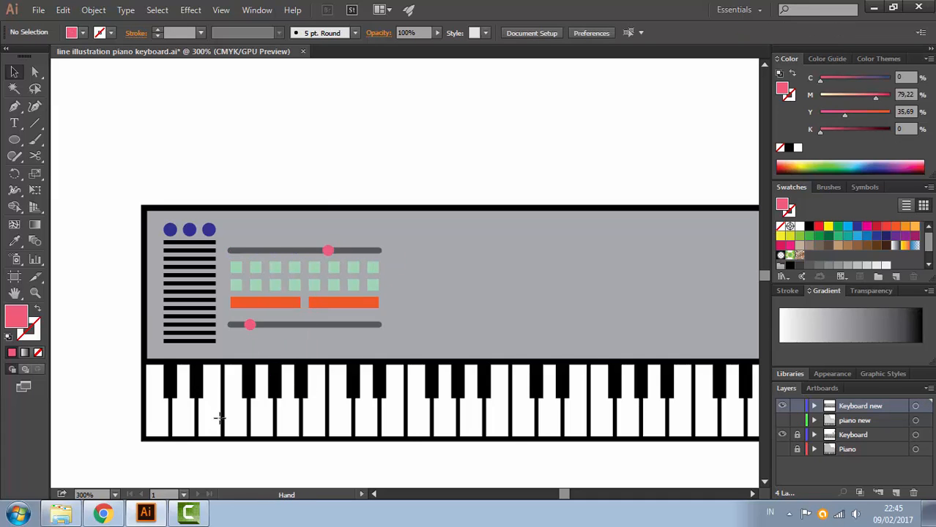
Draw a vertical line right of the green squares, from the blue circles' level to the lowest speaker line, with a 3 pt stroke
left_click_drag(439, 285, 337, 240)
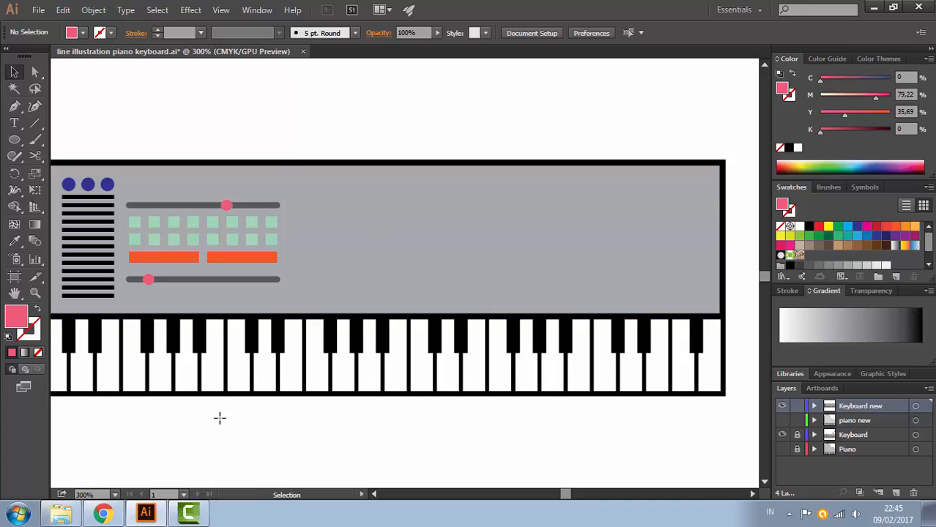
left_click(34, 123)
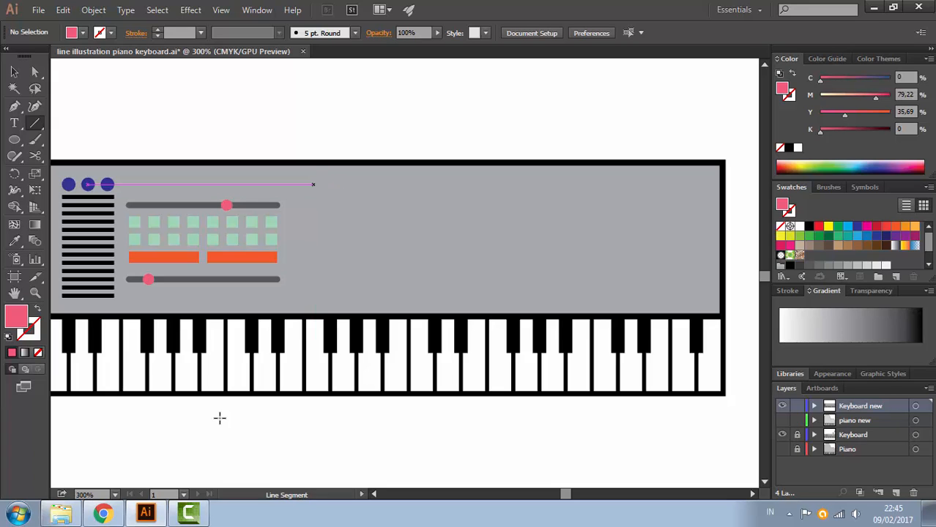
left_click_drag(311, 184, 312, 296)
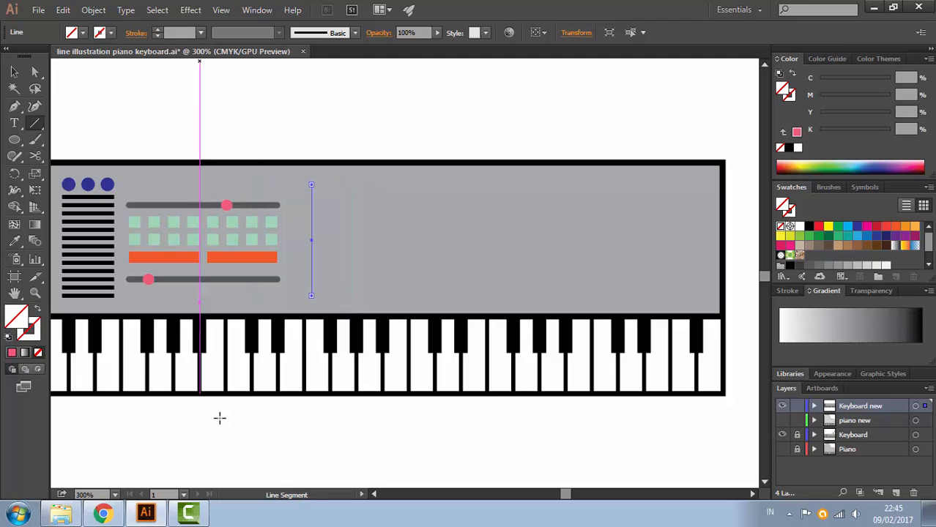
left_click(158, 30)
left_click(157, 30)
left_click(157, 30)
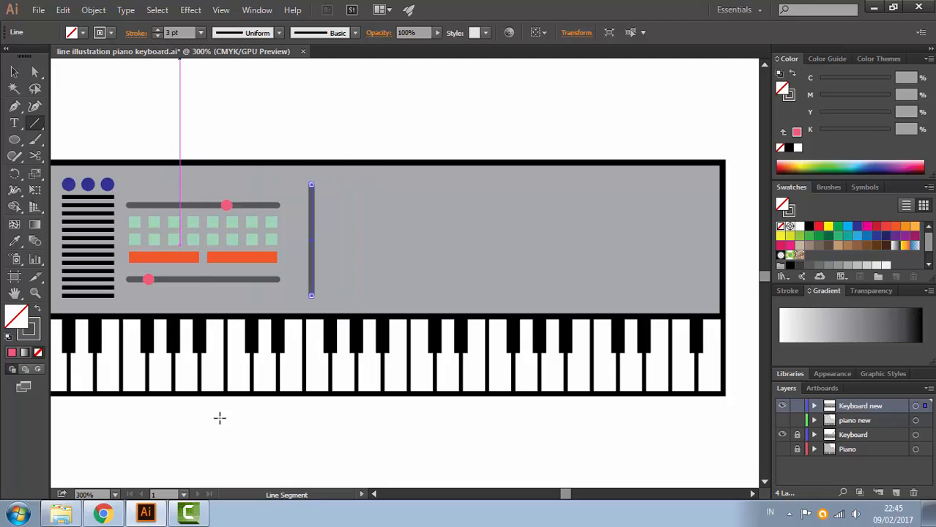
Give the vertical line's stroke round caps
key("ctrl+c")
left_click(259, 142, "ctrl")
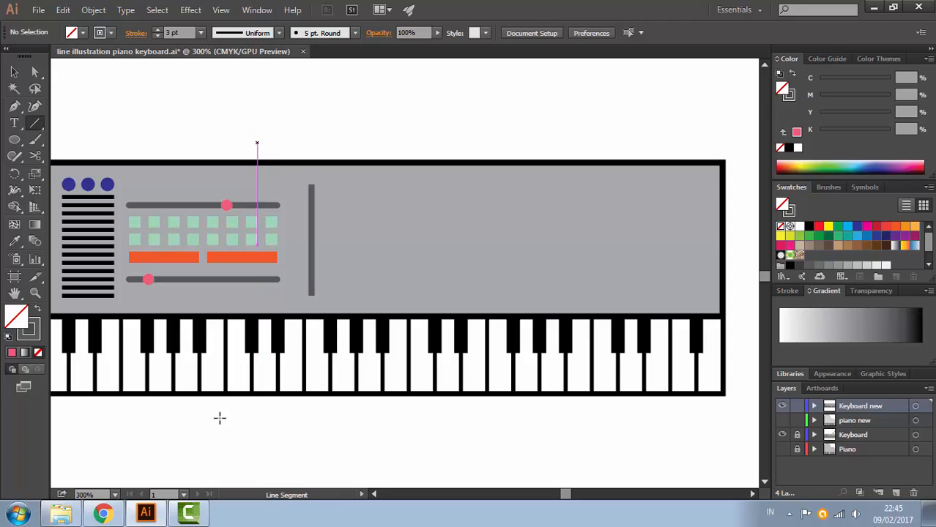
key("v")
left_click(312, 192)
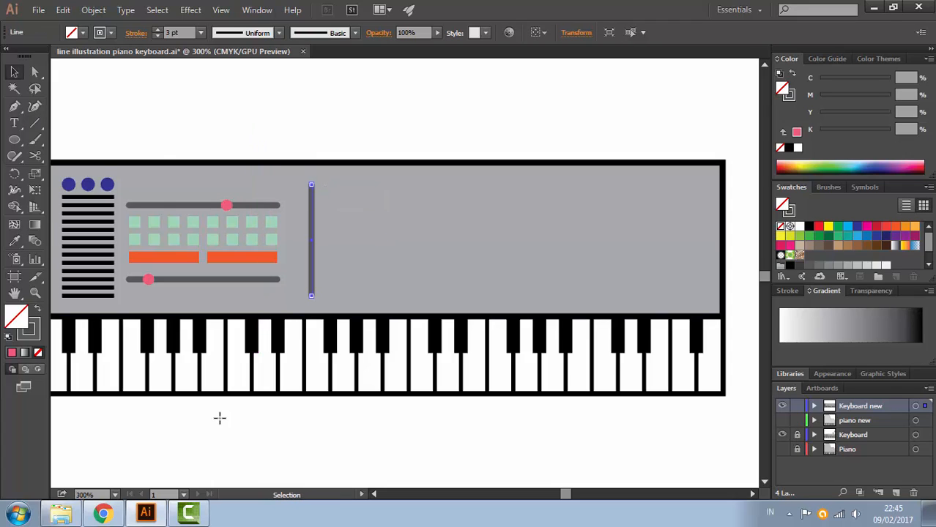
left_click(136, 33)
left_click(70, 67)
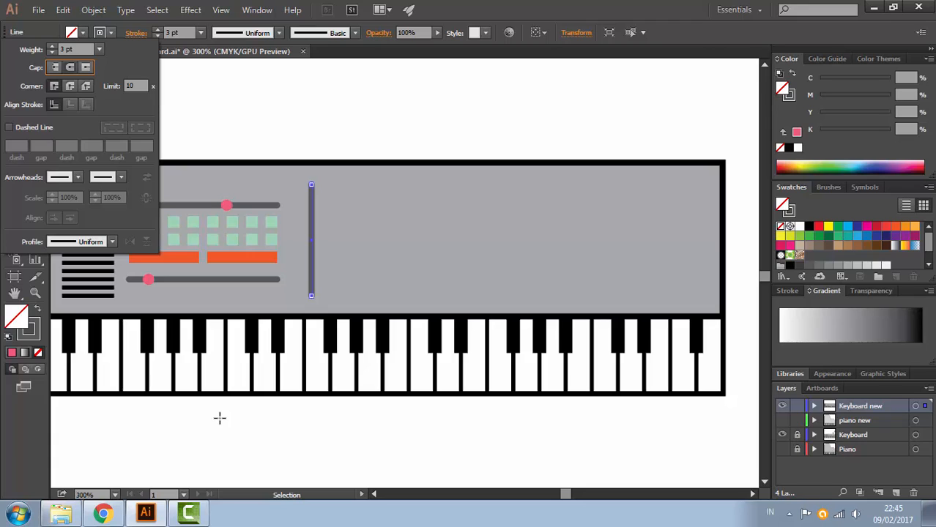
left_click(229, 121)
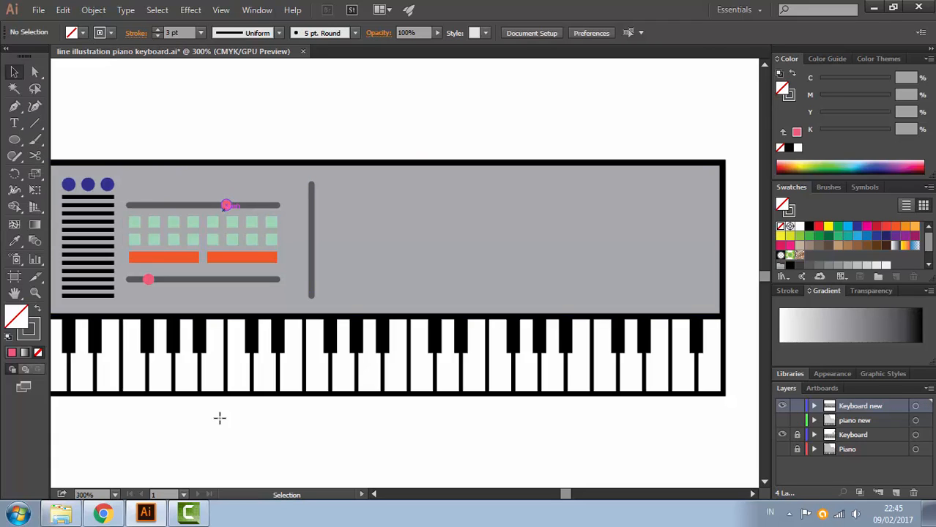
Draw a circle about 1.8 mm across on the vertical line's upper part and fill it dark blue (C 100, M 100, Y 16.47, K 21.57)
left_click(227, 206)
left_click(238, 128)
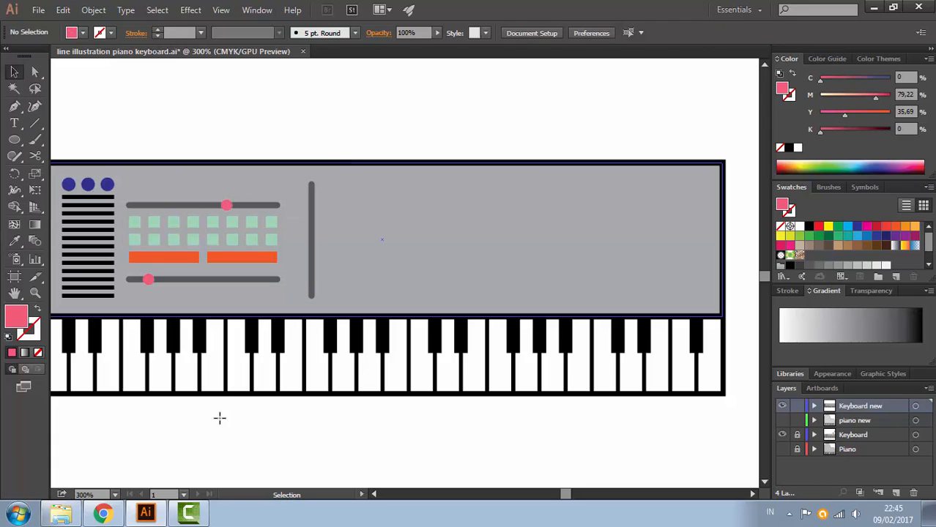
left_click(14, 139)
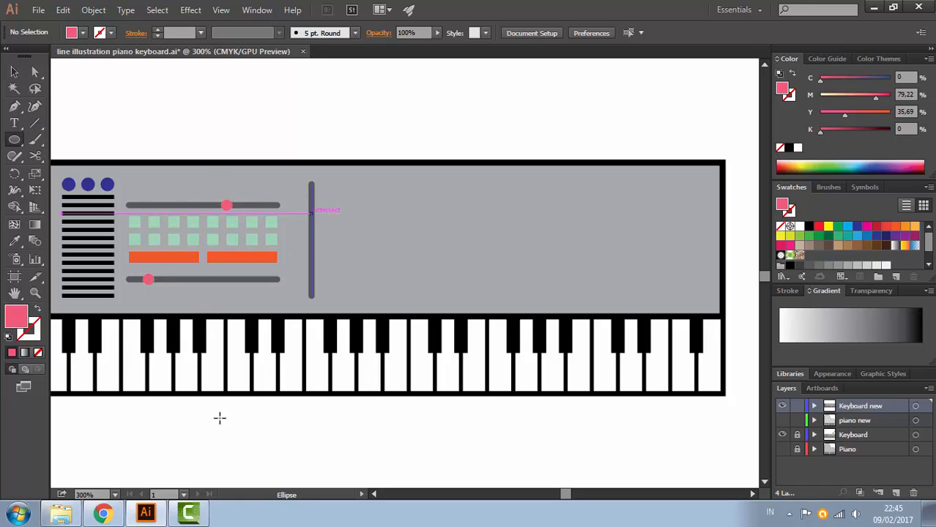
left_click_drag(311, 207, 316, 215)
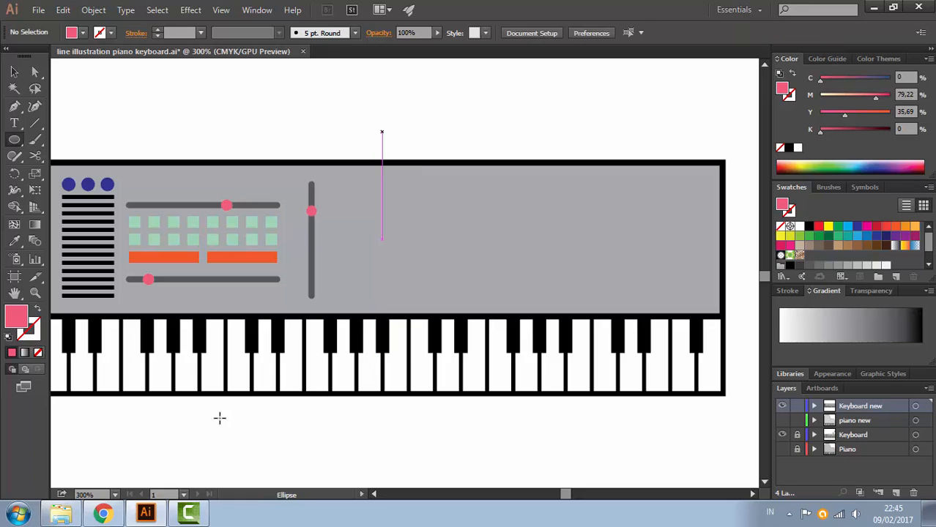
key("v")
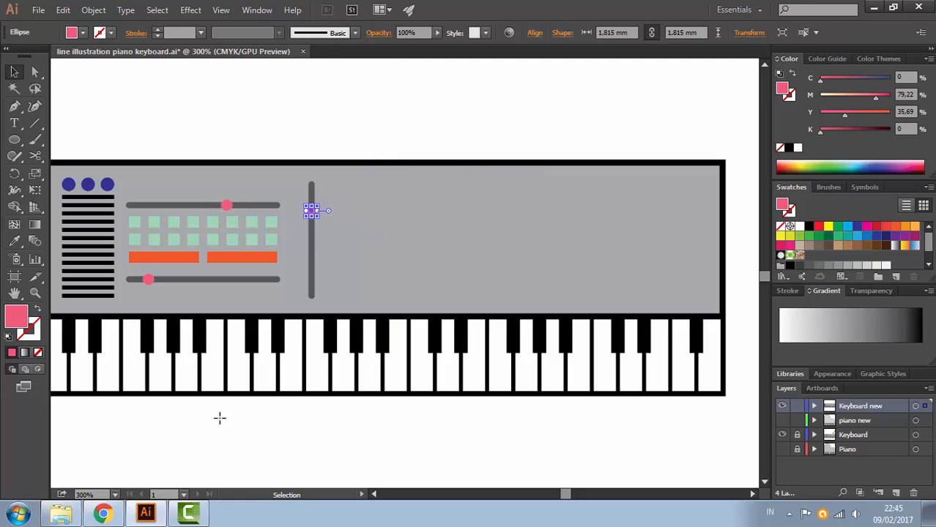
left_click(875, 166)
left_click(874, 169)
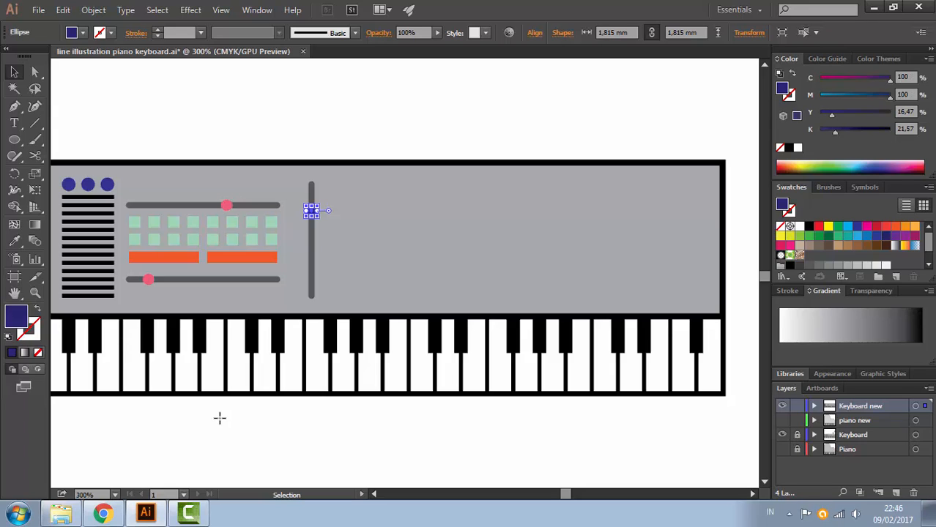
Fill the circle on the vertical line with orange (C 0, M 45.88, Y 90.59, K 0)
left_click(807, 167)
left_click(789, 166)
left_click(781, 168)
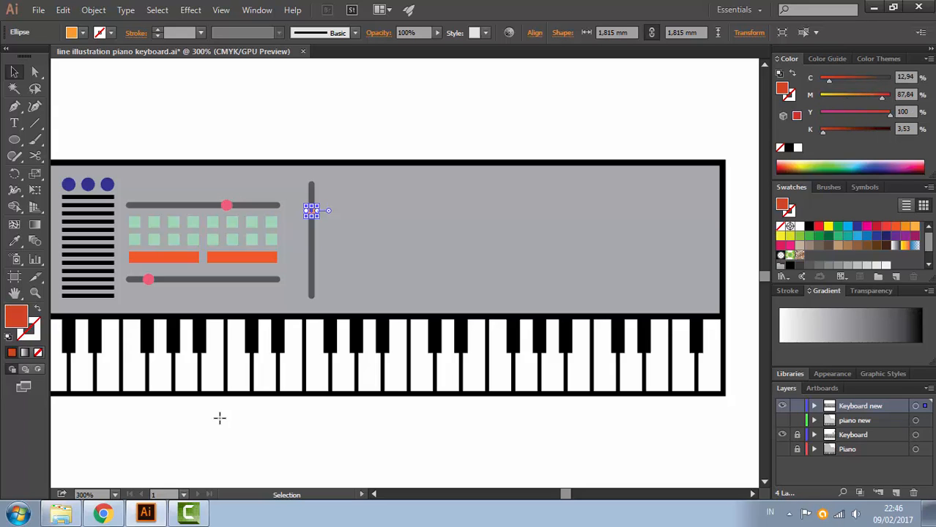
left_click(789, 165)
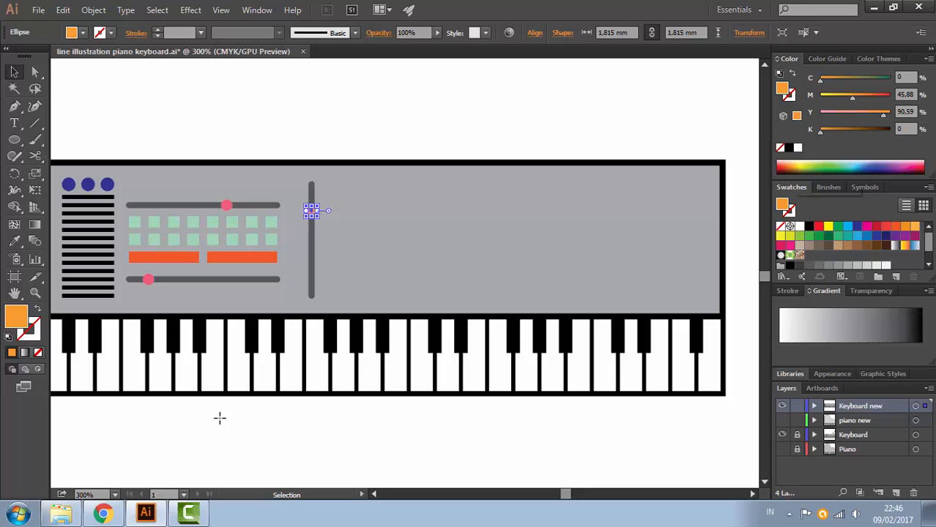
left_click(219, 419)
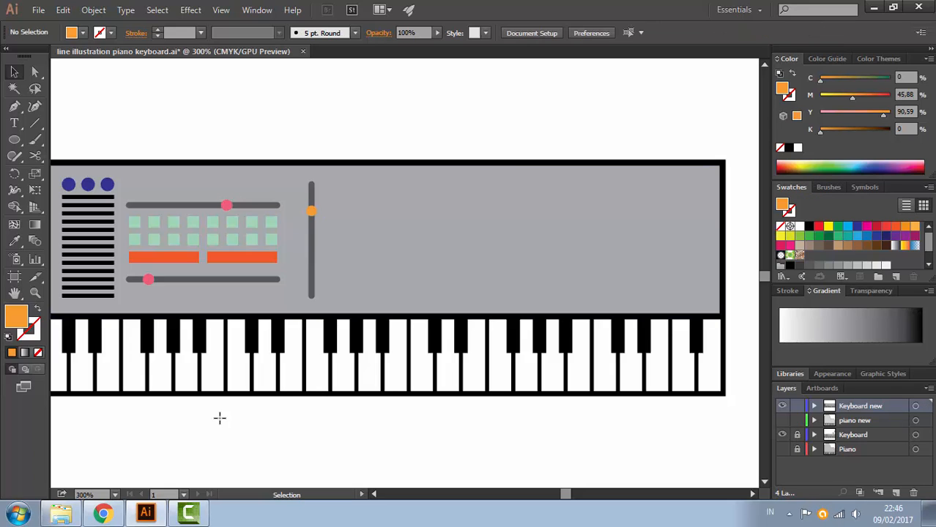
Give the orange knob on the vertical line a 0.25 pt outline
left_click(311, 210)
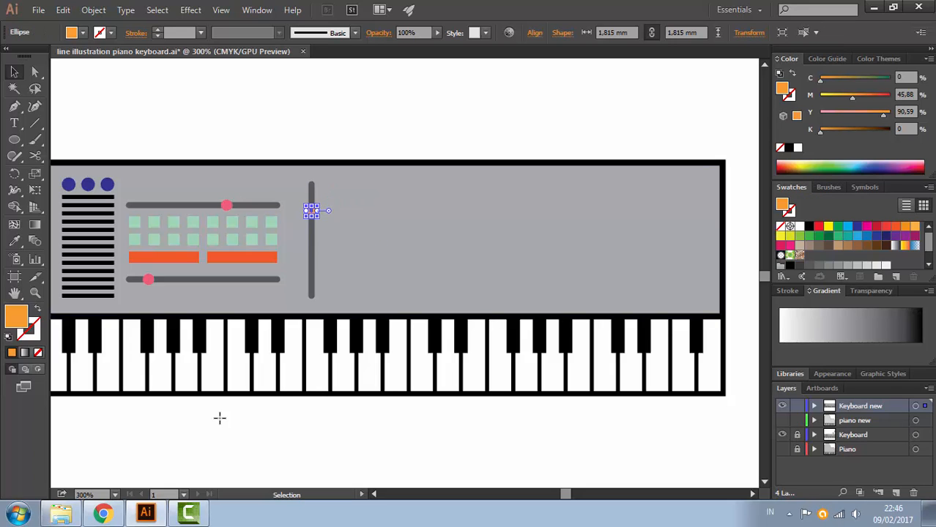
left_click(200, 32)
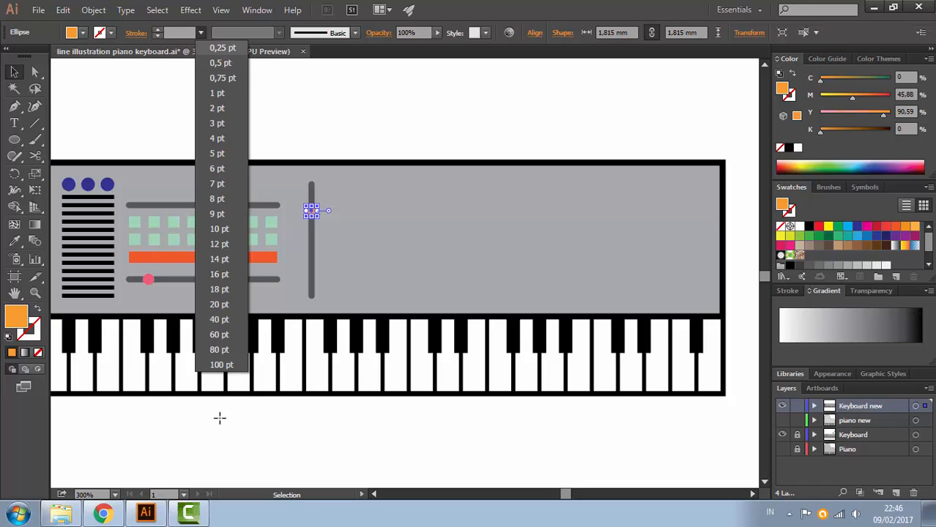
left_click(222, 48)
left_click(220, 418)
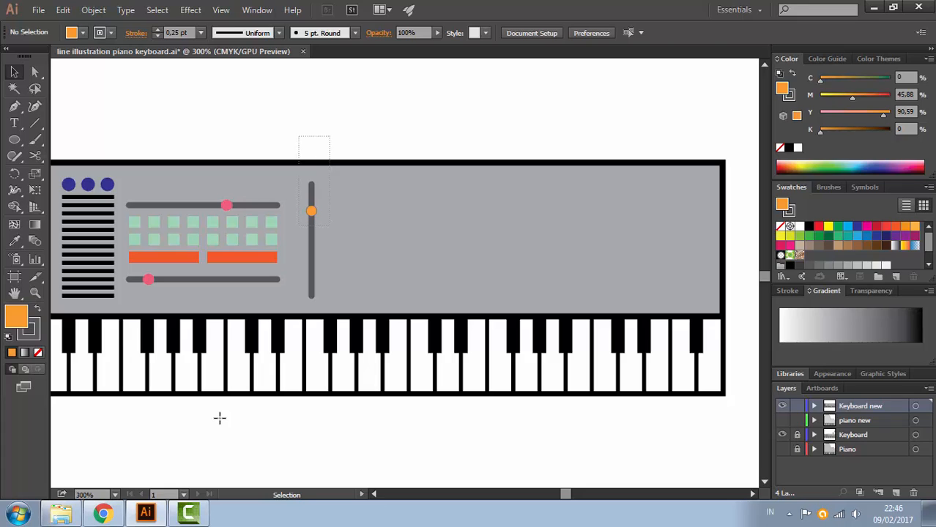
Duplicate the vertical line with its orange knob to the right at even spacing until there are 15 sliders
left_click_drag(329, 226, 330, 227)
left_click_drag(417, 128, 441, 173)
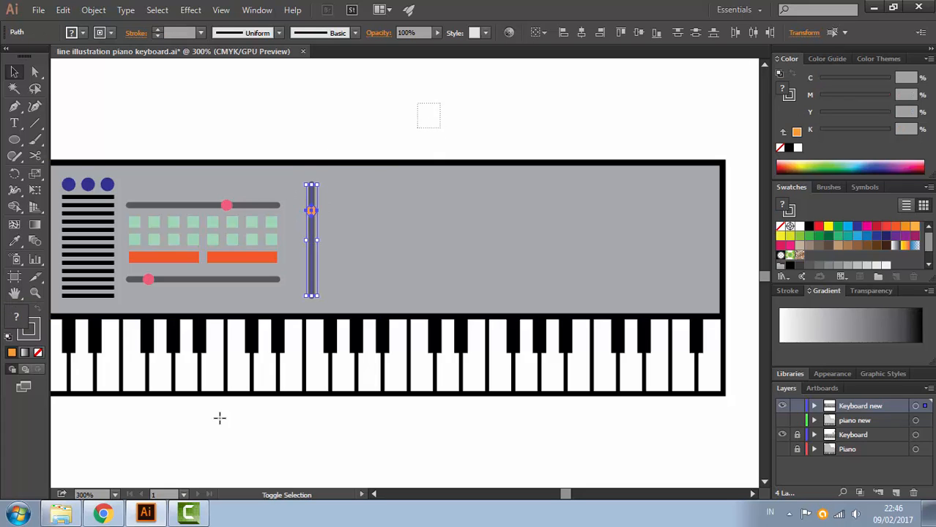
left_click_drag(312, 195, 330, 194)
key("ctrl")
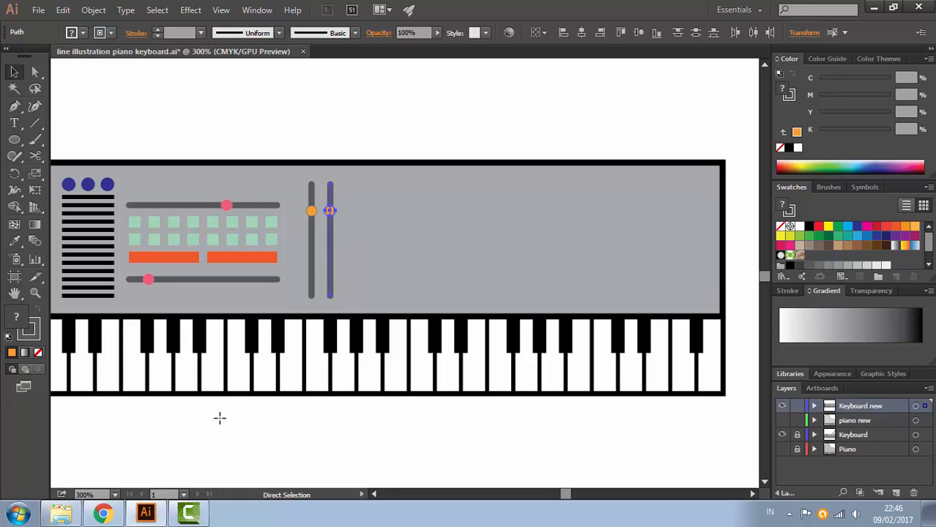
key("ctrl+d")
key("ctrl+d")
key("ctrl+d")
key("ctrl+d")
key("ctrl+d")
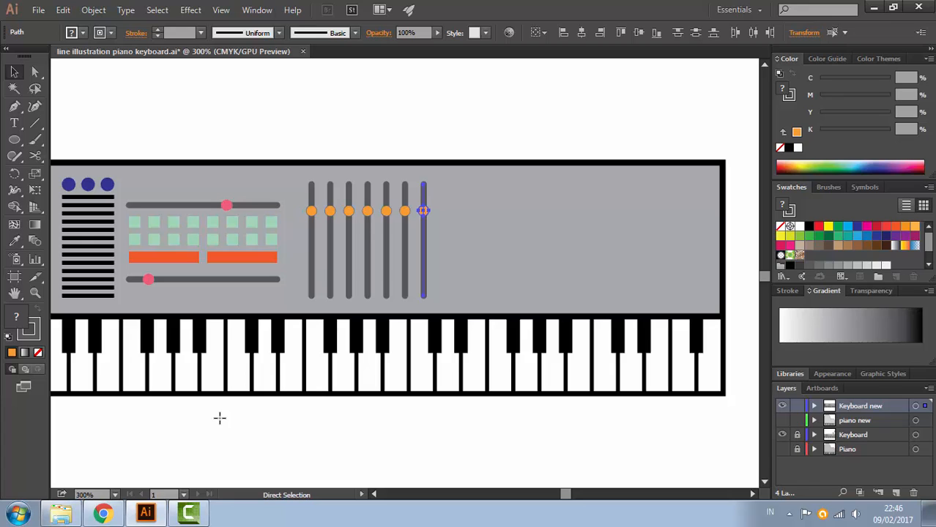
key("ctrl+d")
key("ctrl+d")
key("ctrl+d")
key("ctrl+d")
key("ctrl+d")
key("ctrl+d")
key("ctrl+d")
key("ctrl+d")
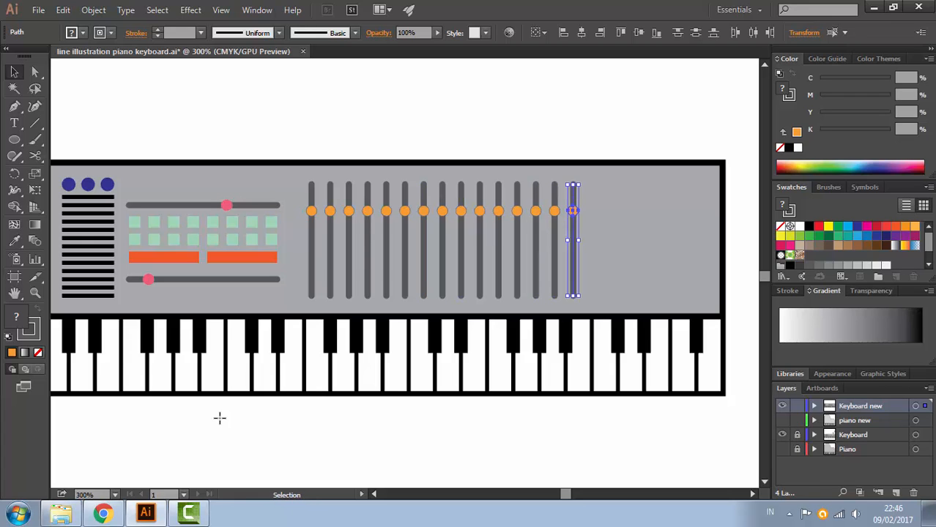
Move the orange knobs of the second to fifth vertical sliders down their lines to staggered heights
left_click(220, 417)
left_click_drag(334, 216, 385, 216)
mouse_move(404, 168)
left_mouse_down()
mouse_move(403, 197)
mouse_move(423, 169)
mouse_move(422, 214)
left_mouse_up()
key("ctrl+z")
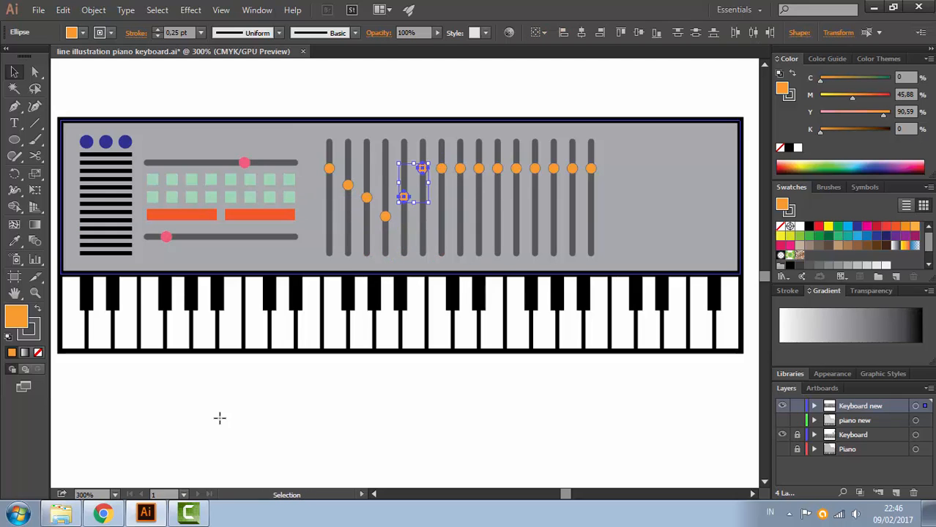
Set the knobs of the fifth to fifteenth sliders at varied heights, lowest on the tenth and highest on the last
mouse_move(422, 168)
left_mouse_down()
mouse_move(423, 199)
mouse_move(440, 186)
mouse_move(441, 211)
left_mouse_up()
mouse_move(460, 169)
left_mouse_down()
mouse_move(460, 193)
mouse_move(479, 188)
mouse_move(479, 209)
left_mouse_up()
mouse_move(497, 169)
left_mouse_down()
mouse_move(496, 193)
mouse_move(516, 187)
mouse_move(516, 206)
left_mouse_up()
mouse_move(535, 169)
left_mouse_down()
mouse_move(534, 208)
mouse_move(572, 185)
mouse_move(591, 154)
left_mouse_up()
left_click_drag(516, 205, 498, 242)
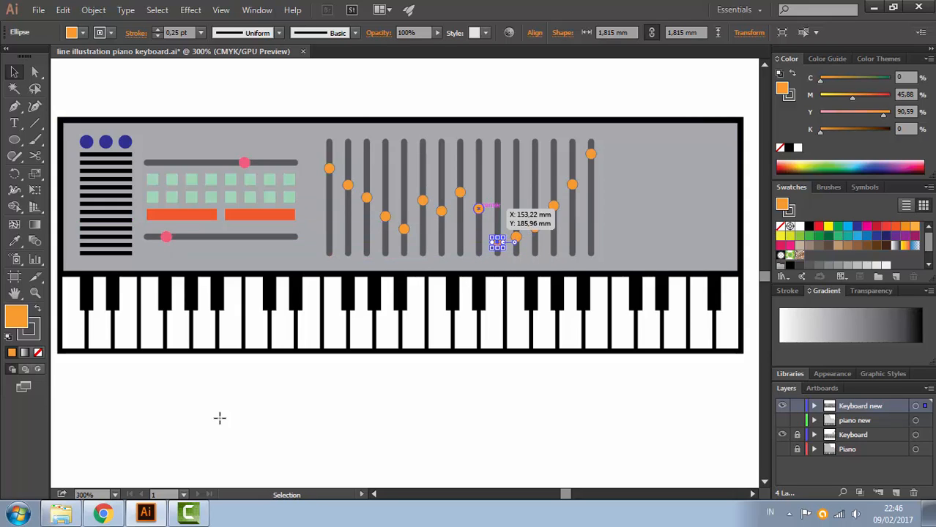
Lower the knobs of the sixth, eighth and ninth sliders and raise the twelfth slider's knob above its neighbours
left_click_drag(478, 209, 478, 237)
mouse_move(459, 191)
left_mouse_down()
mouse_move(460, 222)
mouse_move(423, 214)
left_mouse_up()
left_click(220, 418)
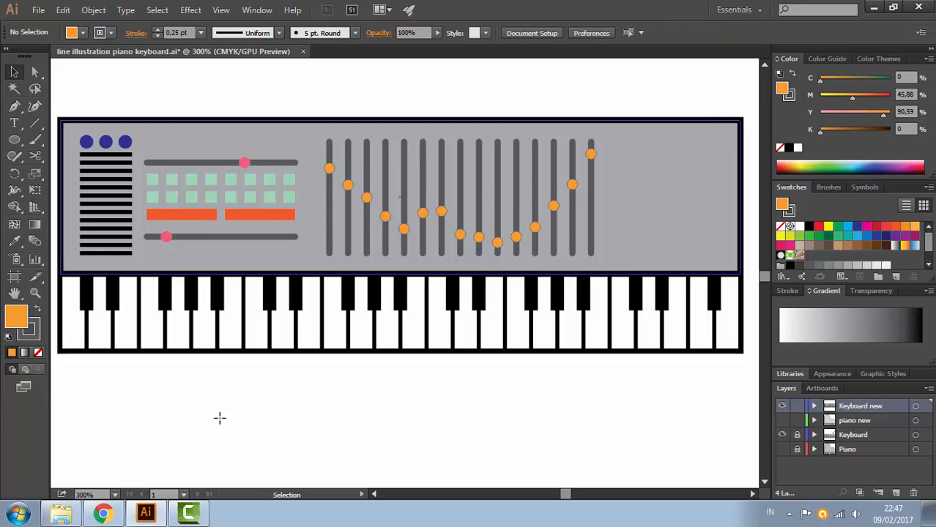
left_click_drag(535, 228, 534, 188)
left_click(513, 392)
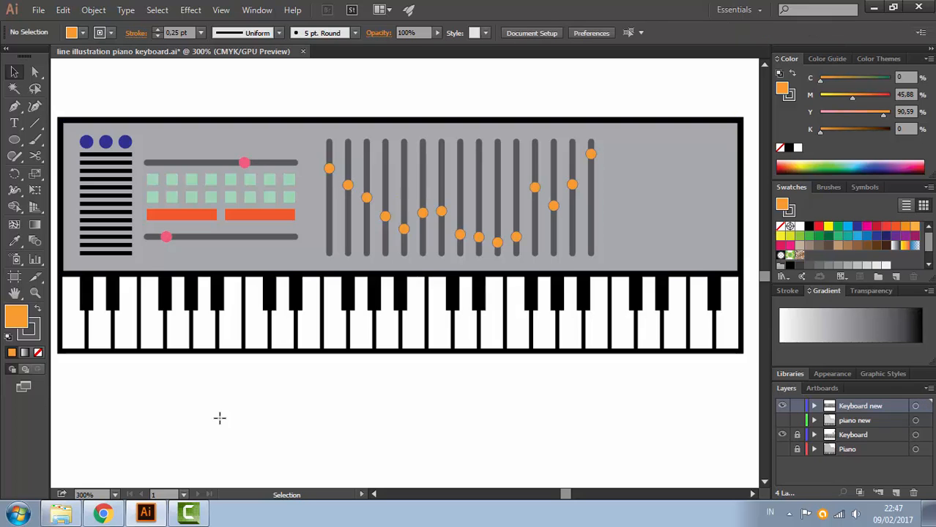
Examine the round striped speaker at the right end of the original keyboard above
left_click_drag(619, 92, 557, 238)
left_click(557, 180, "ctrl+alt")
left_click(561, 194, "ctrl+alt")
left_click_drag(561, 194, 694, 140)
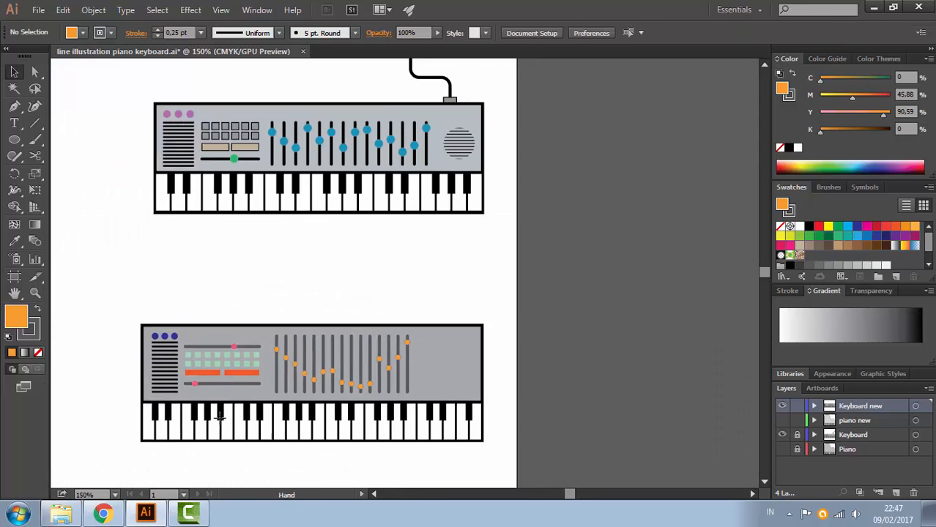
left_click_drag(460, 148, 489, 139)
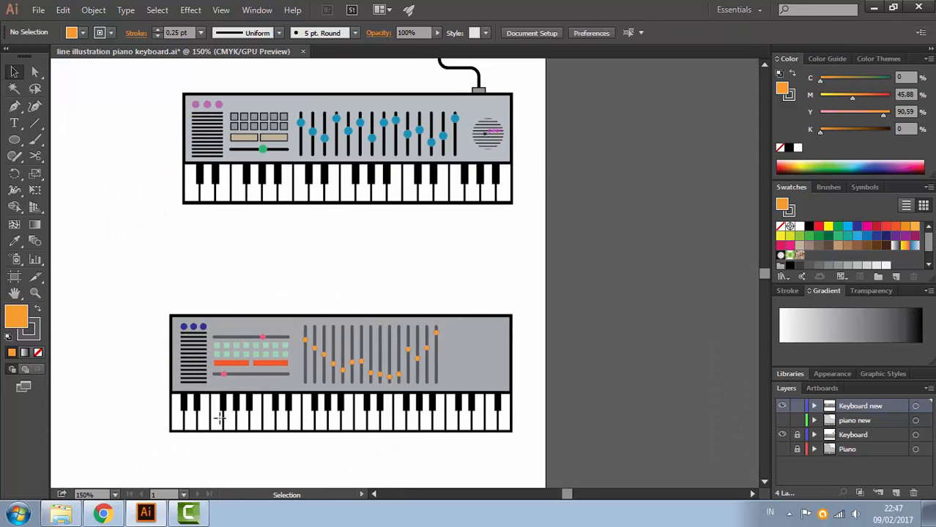
left_click(466, 282, "ctrl")
left_click(463, 305, "ctrl")
left_click_drag(464, 306, 635, 219)
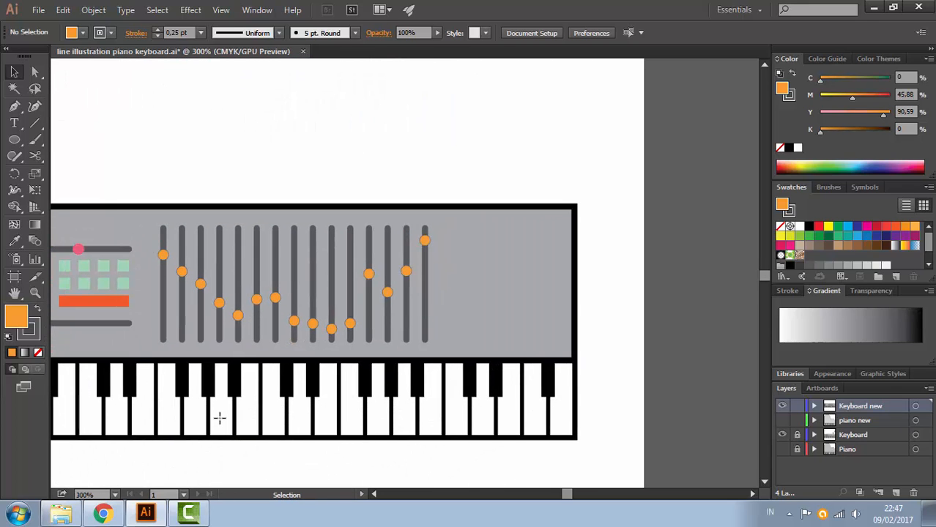
Draw a horizontal line in the empty area above the new keyboard's right end, with a 1 pt stroke
left_click(34, 123)
left_click_drag(240, 145, 215, 230)
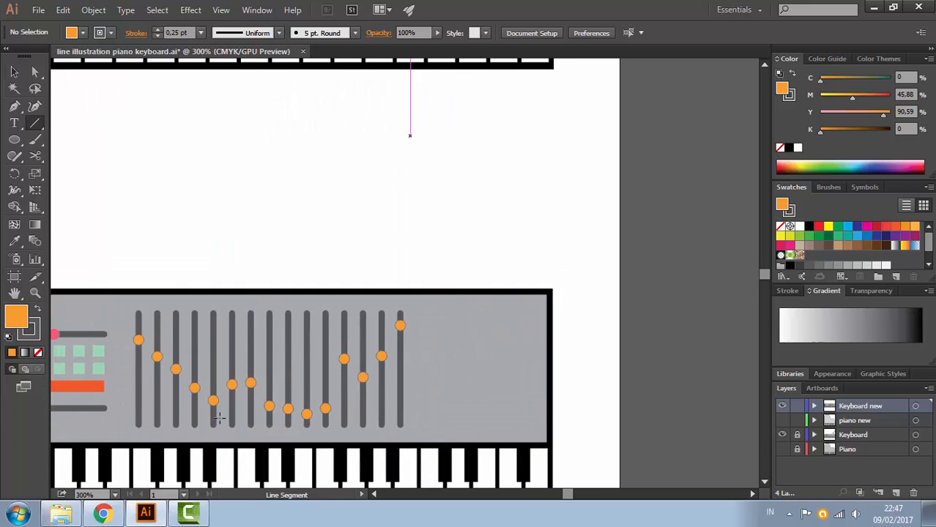
left_click_drag(392, 123, 530, 121)
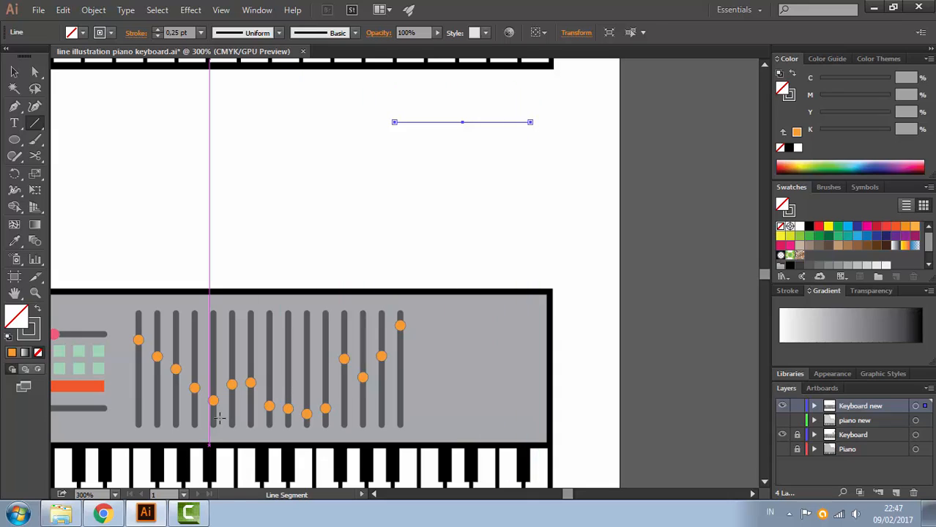
left_click(201, 33)
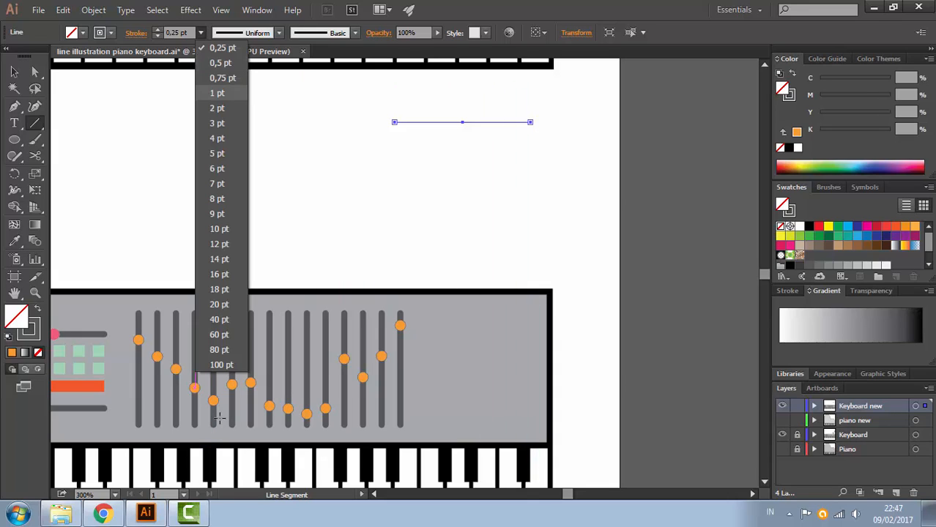
left_click(220, 92)
left_click(14, 72)
left_click(161, 121)
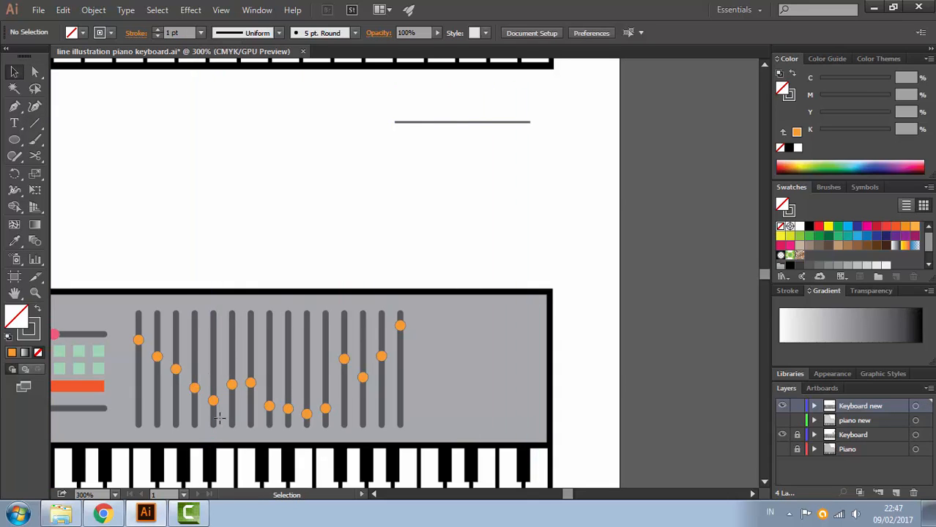
Change the stroke colour of the new horizontal line to black
left_click_drag(383, 106, 425, 131)
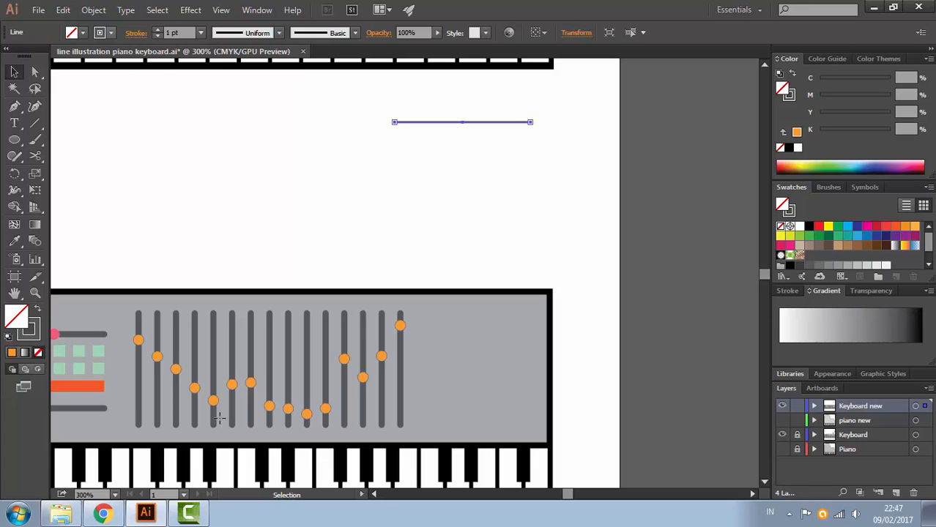
left_click(110, 33)
left_click(18, 96)
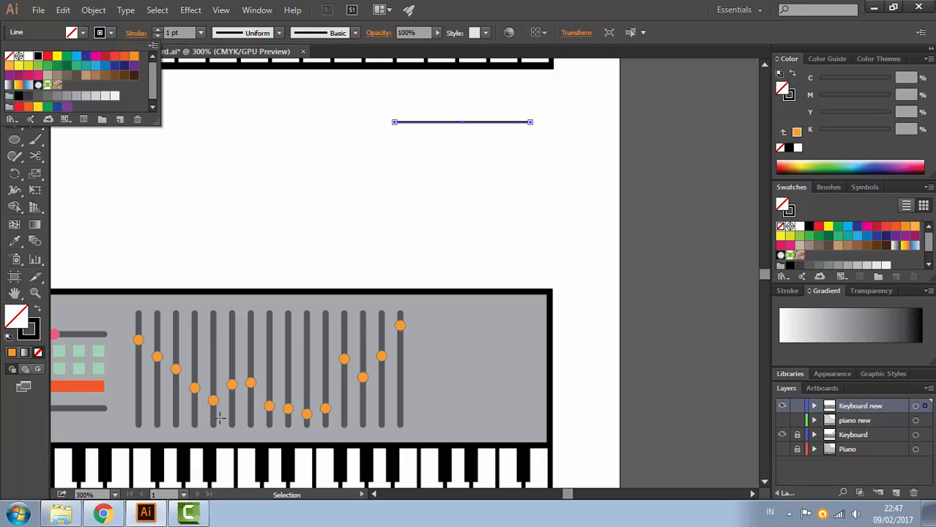
left_click(111, 33)
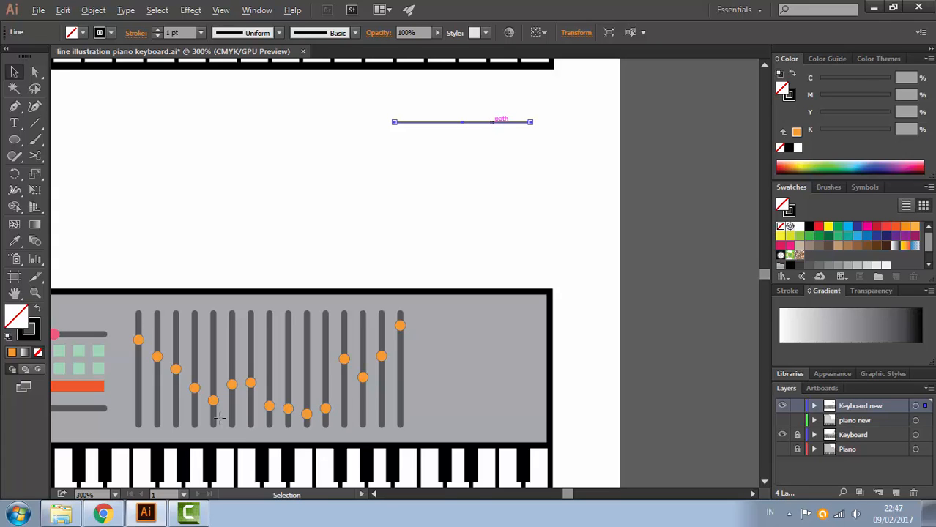
Duplicate the black line just below itself and repeat the copy into an evenly spaced stack slightly taller than it is wide
left_click_drag(498, 121, 501, 128)
left_click(511, 163)
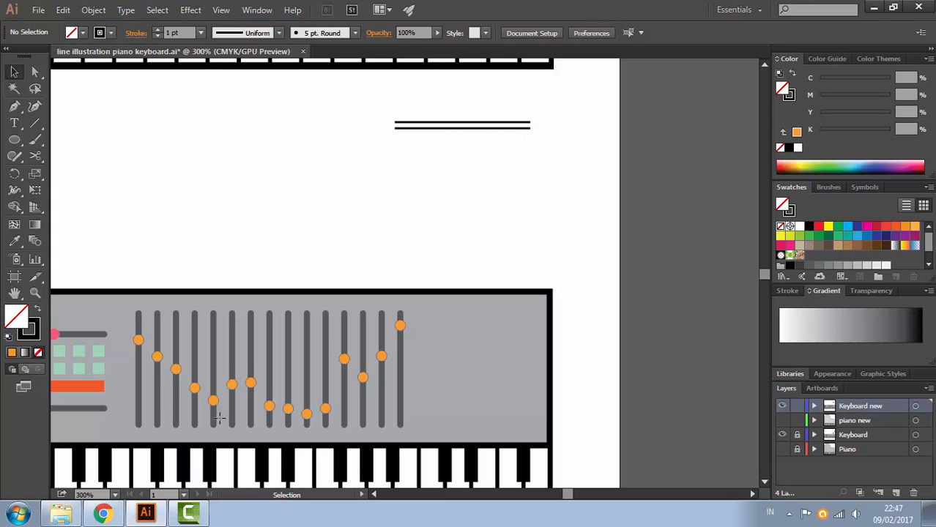
left_click(500, 127)
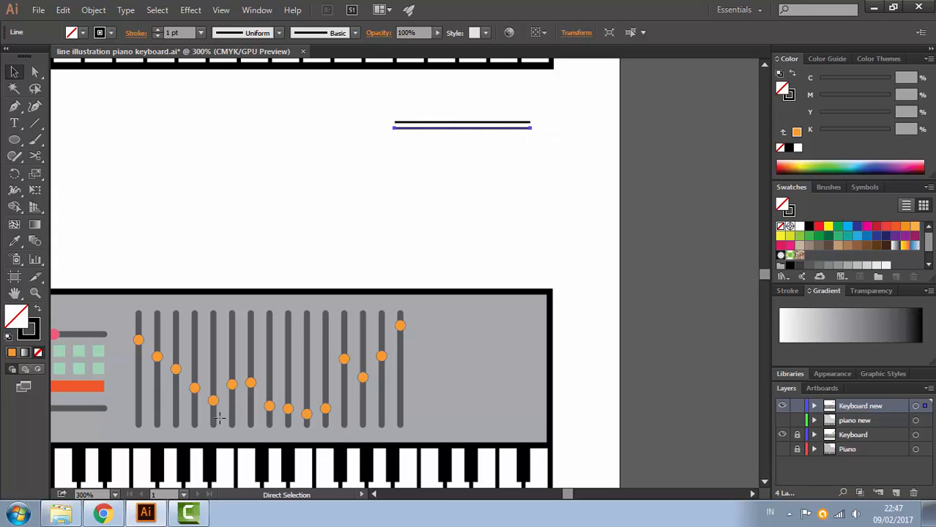
key("ctrl+d")
key("ctrl+d")
key("ctrl+d")
key("ctrl+d")
key("ctrl+d")
key("ctrl+d")
key("ctrl+d")
key("ctrl+d")
key("ctrl+d")
key("ctrl+d")
key("ctrl+d")
key("ctrl+d")
key("ctrl+d")
key("ctrl+d")
key("ctrl+d")
key("ctrl+d")
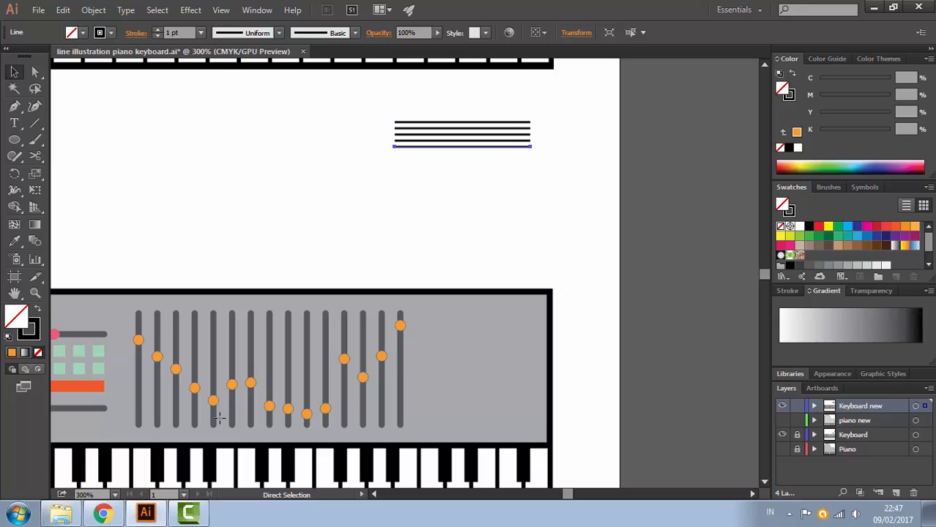
key("ctrl+d")
key("ctrl+d")
key("ctrl+d")
key("ctrl+d")
key("ctrl+d")
key("ctrl+d")
key("ctrl+d")
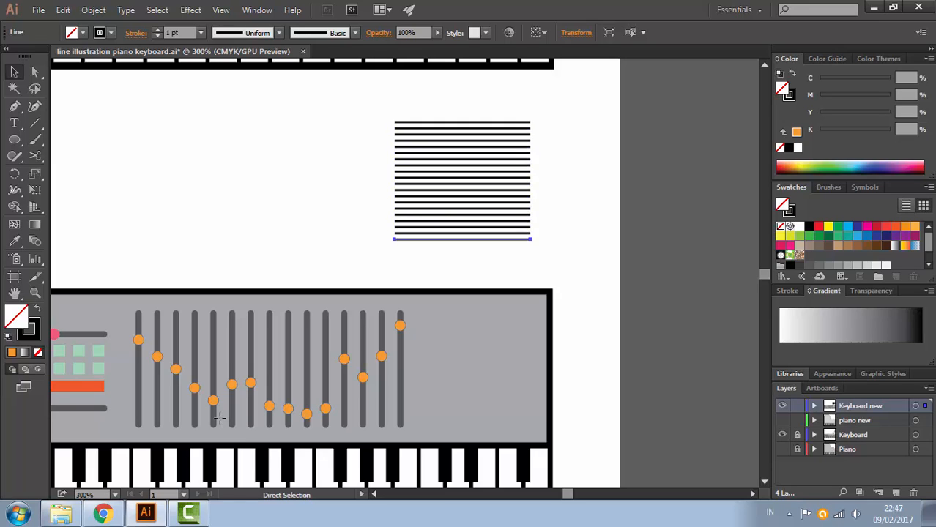
key("ctrl+shift+a")
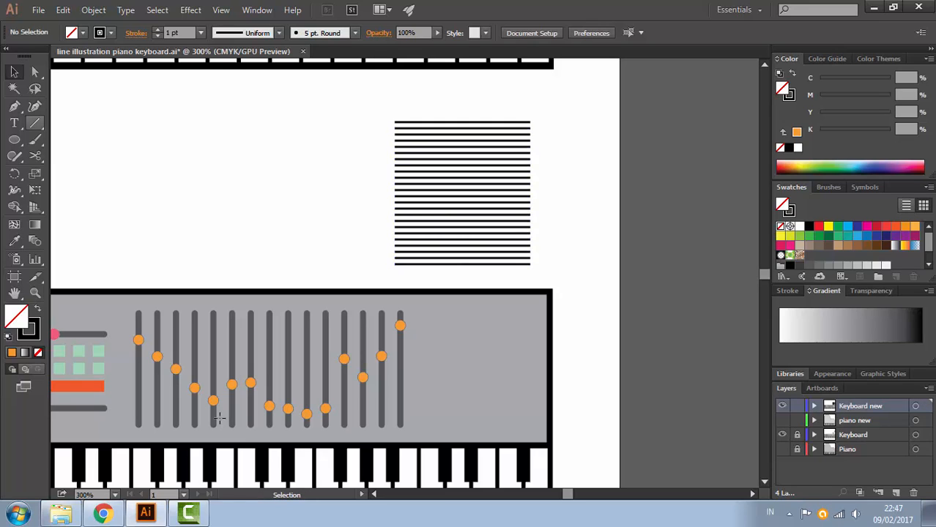
Draw a circle about 14.8 mm across, centred horizontally over the upper part of the line stack
left_click(14, 139)
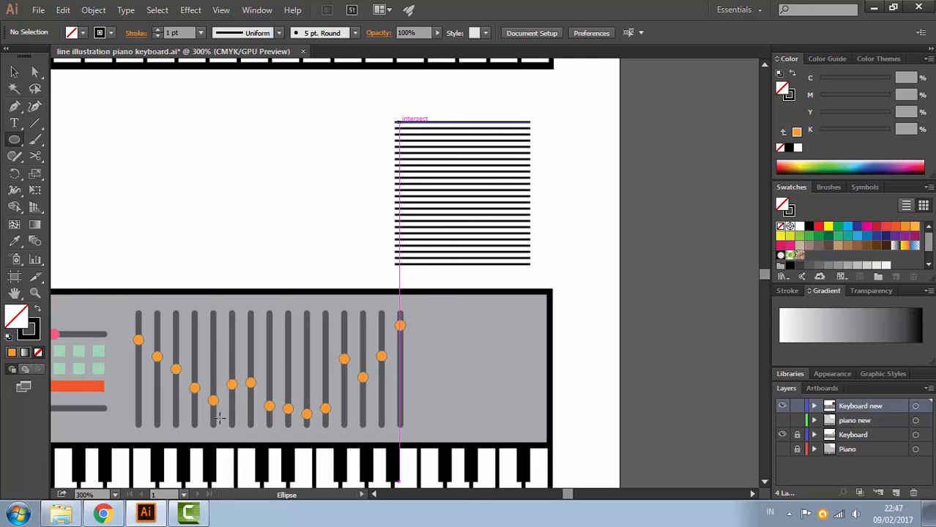
left_click_drag(395, 122, 498, 213)
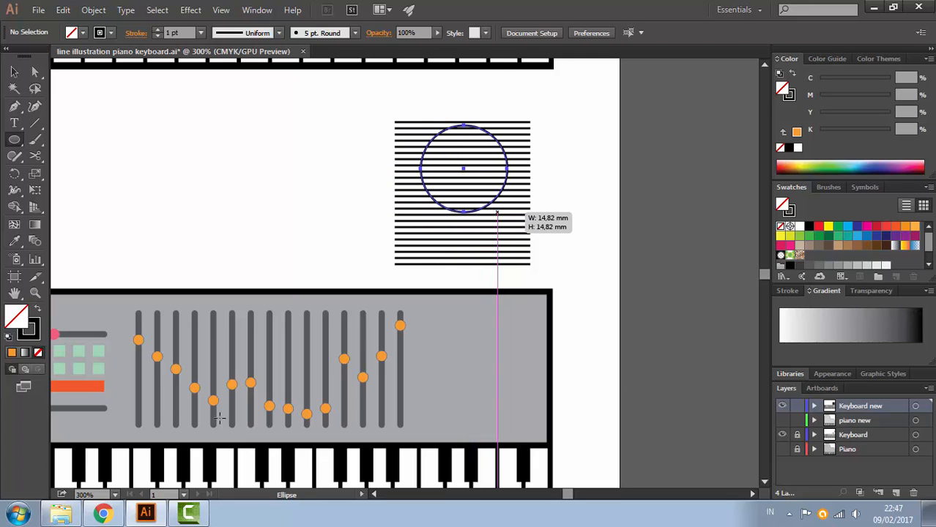
key("v")
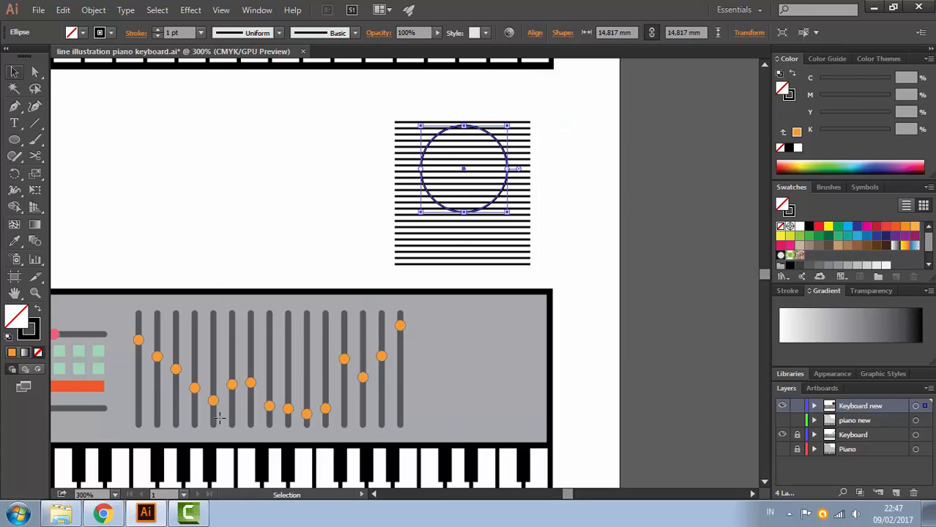
Make a clipping mask from the circle and the upper lines it covers, leaving out the lines below it
left_click(354, 108)
left_click_drag(355, 108, 551, 211)
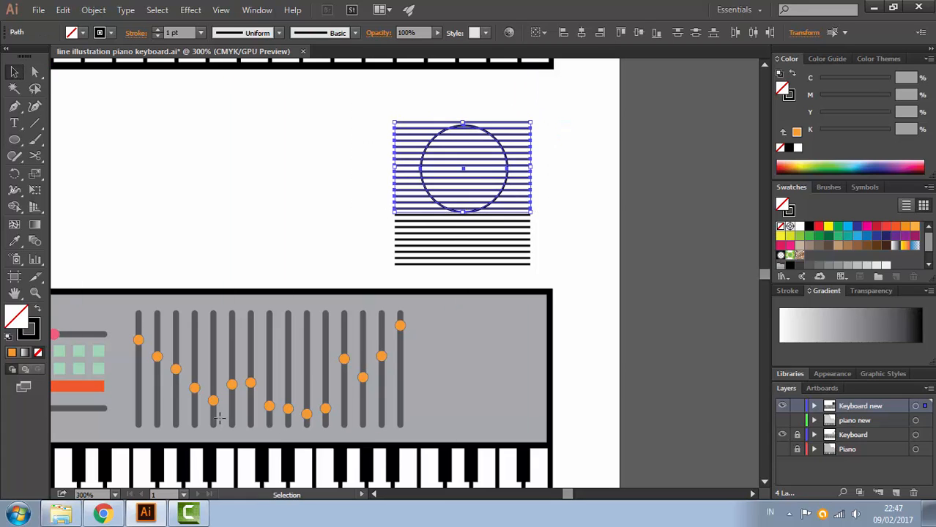
right_click(490, 152)
left_click(554, 268)
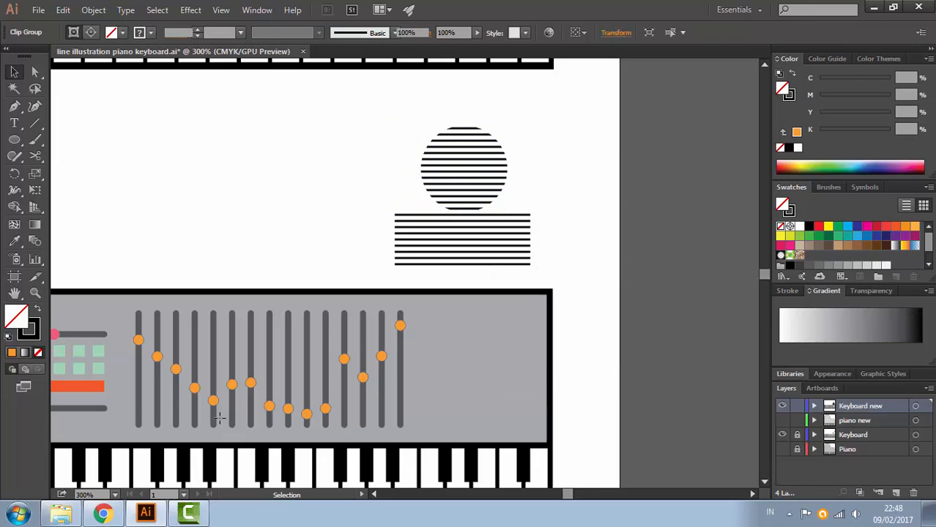
Delete the leftover stack of black lines below the striped circle
left_click(548, 158)
left_click_drag(550, 210, 533, 228)
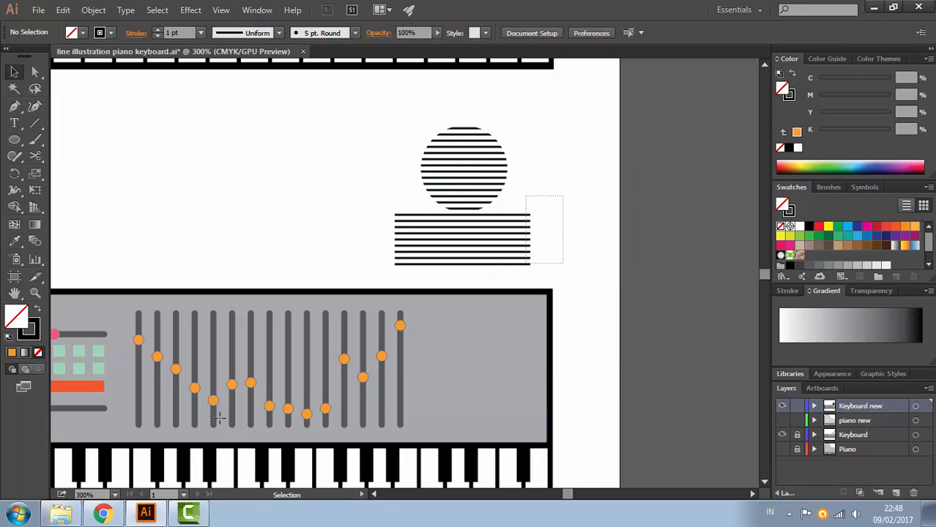
left_click_drag(518, 270, 517, 269)
key("Delete")
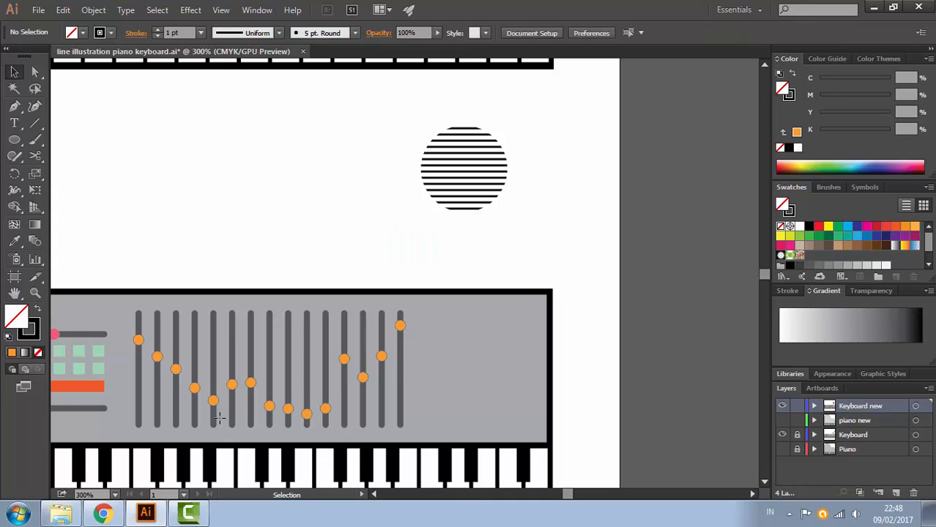
Move the striped circle onto the grey keyboard body, in the empty area to the right of the vertical sliders
left_click_drag(220, 419, 217, 402)
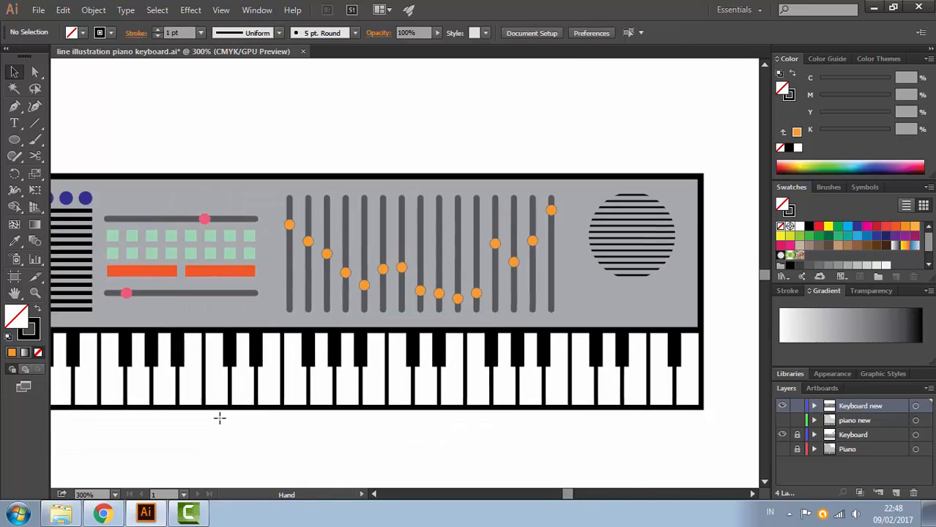
left_click_drag(219, 418, 279, 418)
scroll(219, 418, "down", 2)
mouse_move(220, 418)
left_mouse_down()
mouse_move(235, 358)
mouse_move(240, 379)
mouse_move(246, 322)
left_mouse_up()
scroll(220, 418, "up", 1)
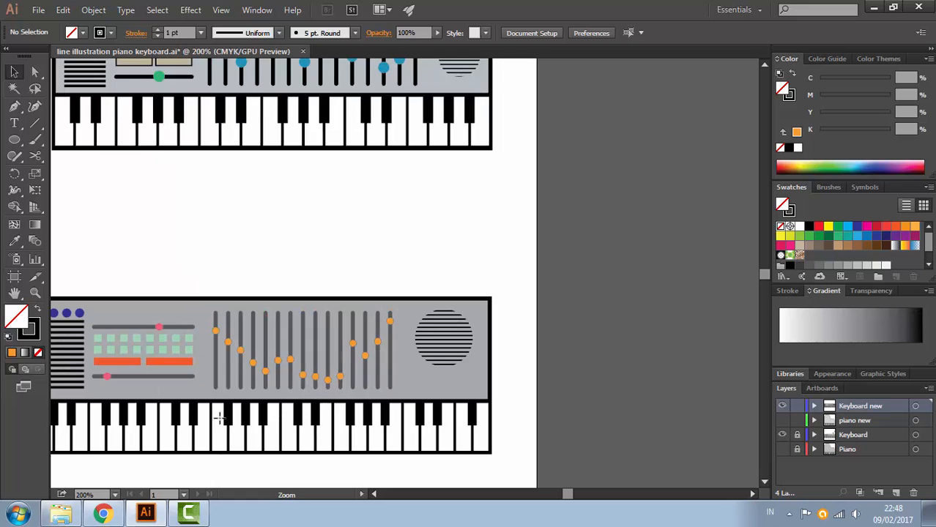
left_click_drag(220, 418, 301, 314)
scroll(220, 419, "up", 1)
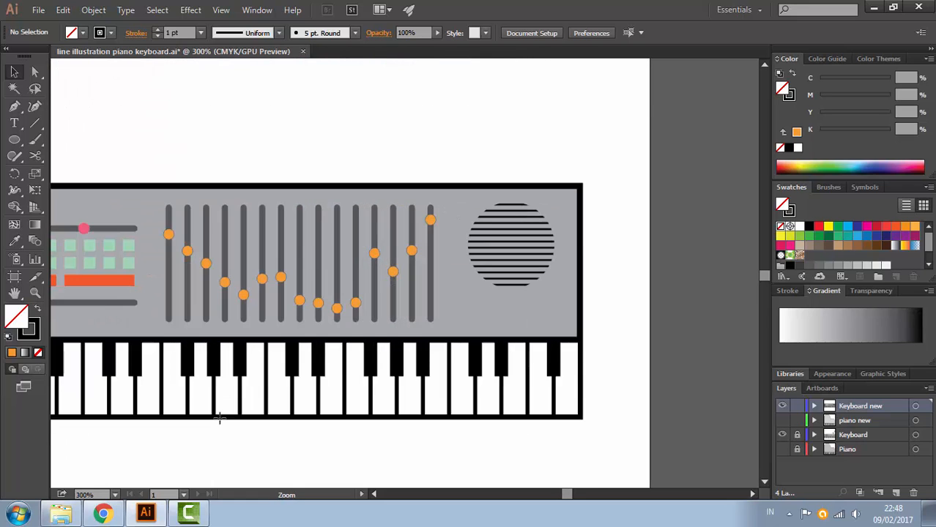
Add the text "Keyboard" and place it on the grey body just below the striped speaker
left_click_drag(220, 419, 223, 315)
key("t")
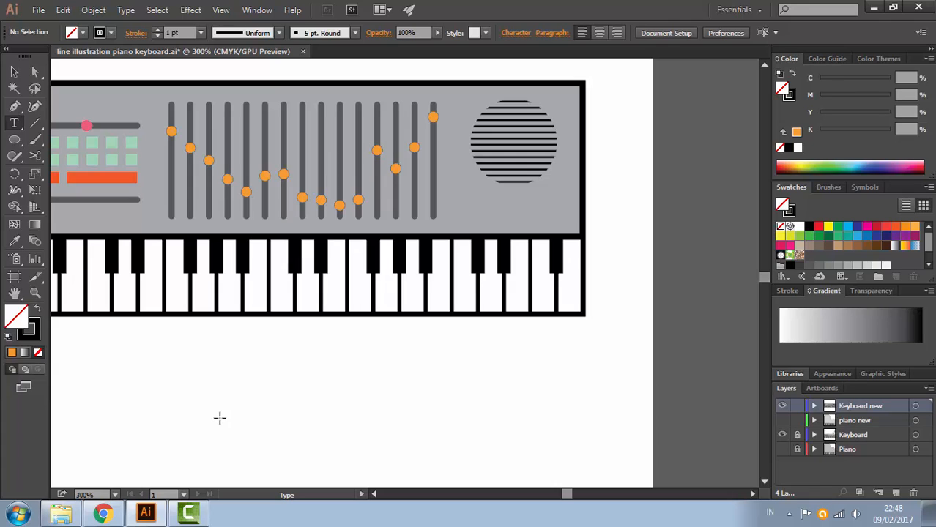
left_click(608, 192)
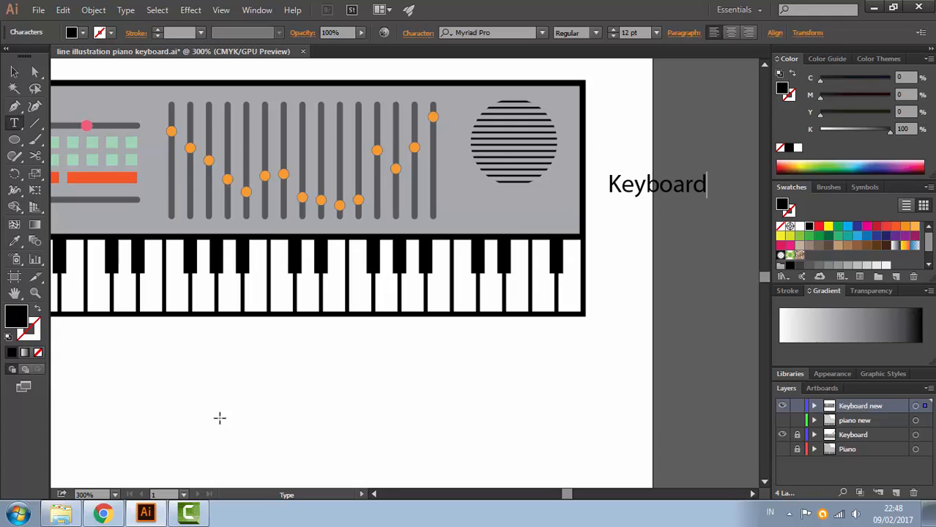
left_click(14, 72)
left_click_drag(700, 180, 557, 203)
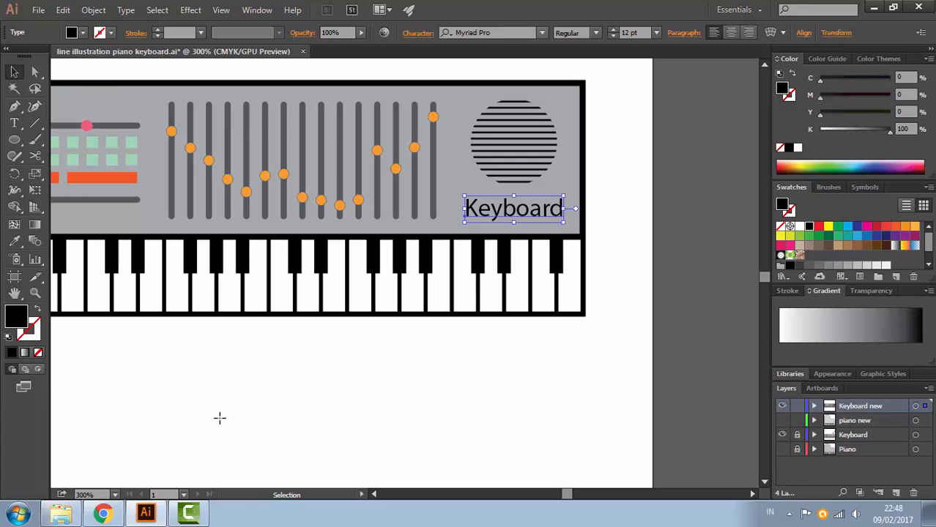
Format the "Keyboard" label in Oxygen Bold at 9 pt and centre it under the speaker
left_click(542, 33)
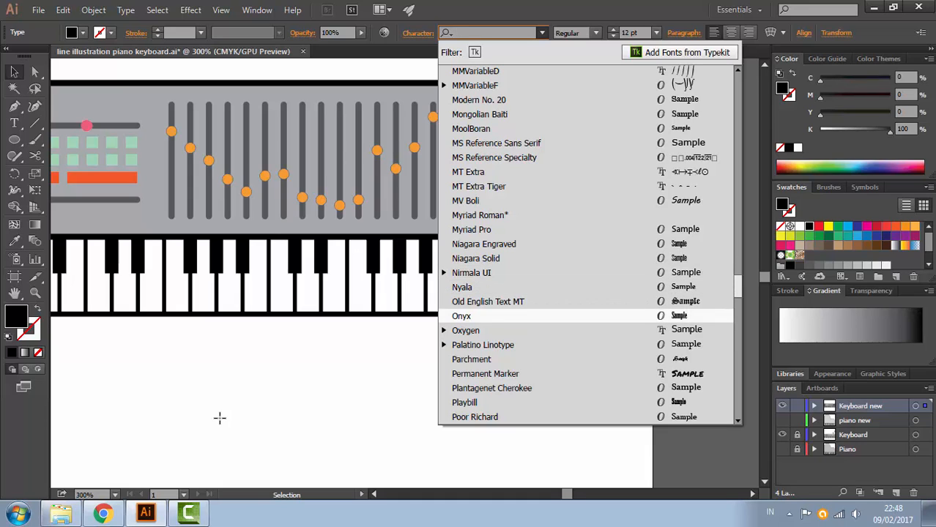
key("Return")
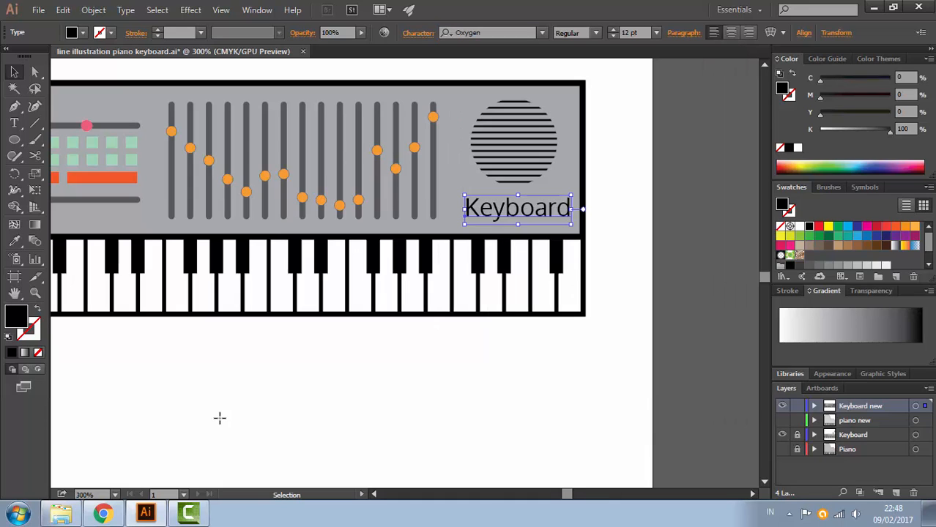
left_click(596, 33)
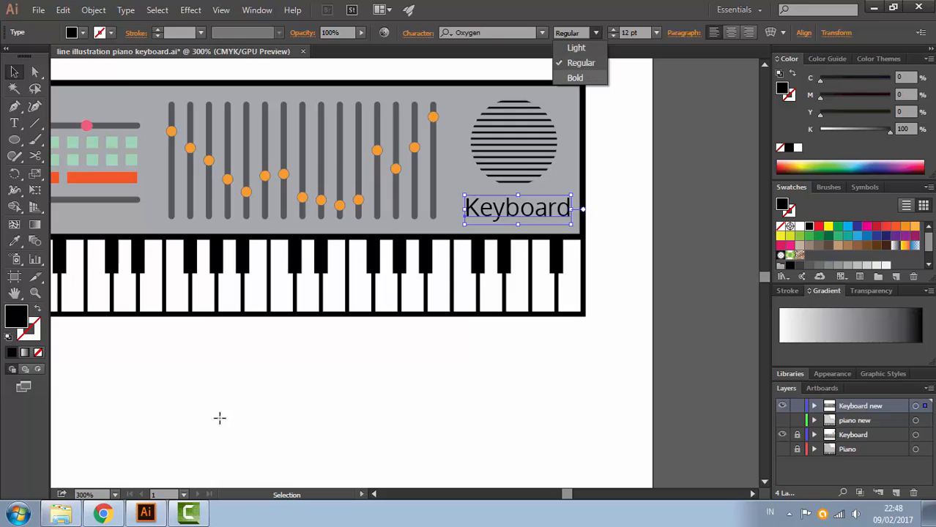
left_click(576, 79)
left_click(656, 33)
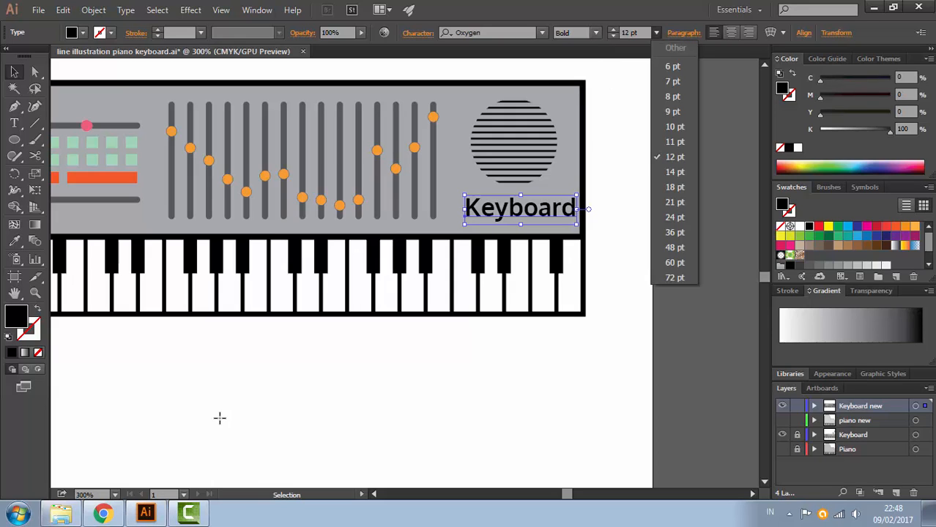
left_click(672, 112)
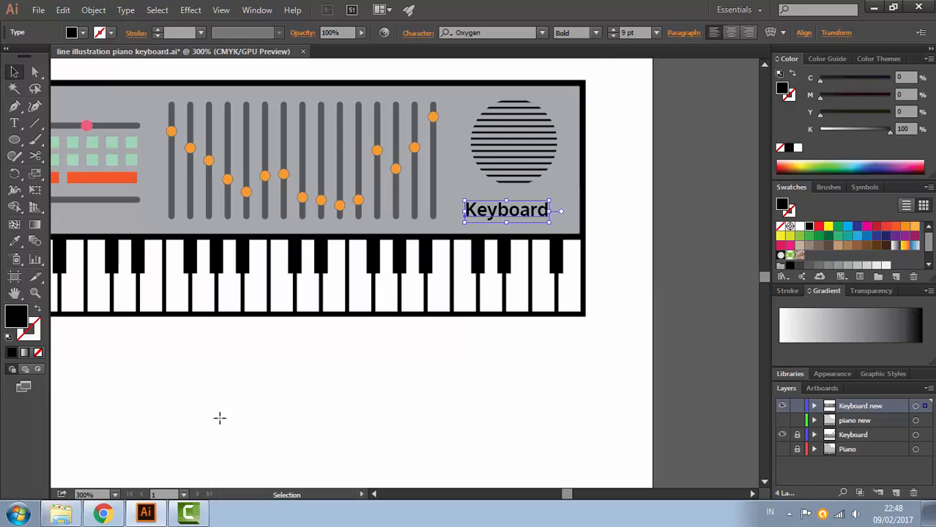
left_click_drag(541, 209, 549, 210)
key("ctrl+shift+a")
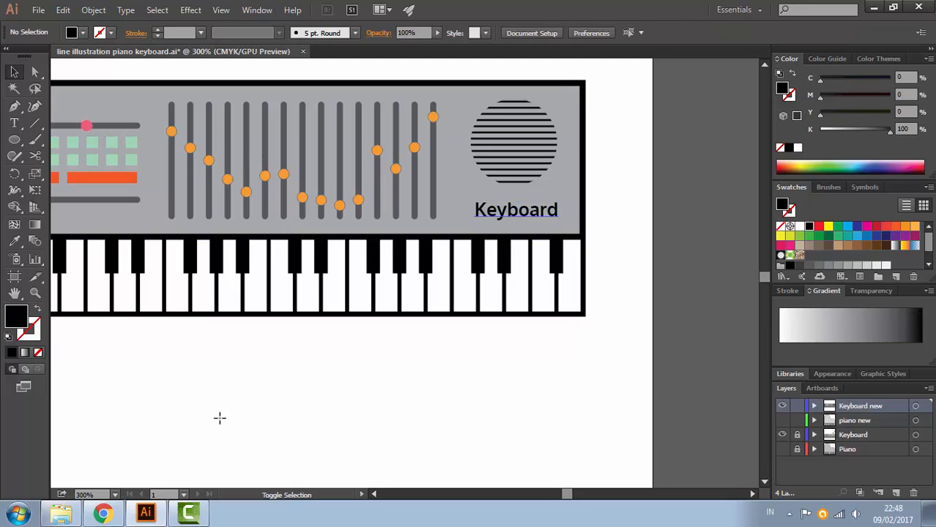
Draw a small rectangle about 6.8 mm wide on the body's upper edge above the speaker, as the cable connector
left_click(597, 191, "ctrl+alt")
mouse_move(513, 146)
left_mouse_down()
mouse_move(577, 195)
mouse_move(625, 466)
left_mouse_up()
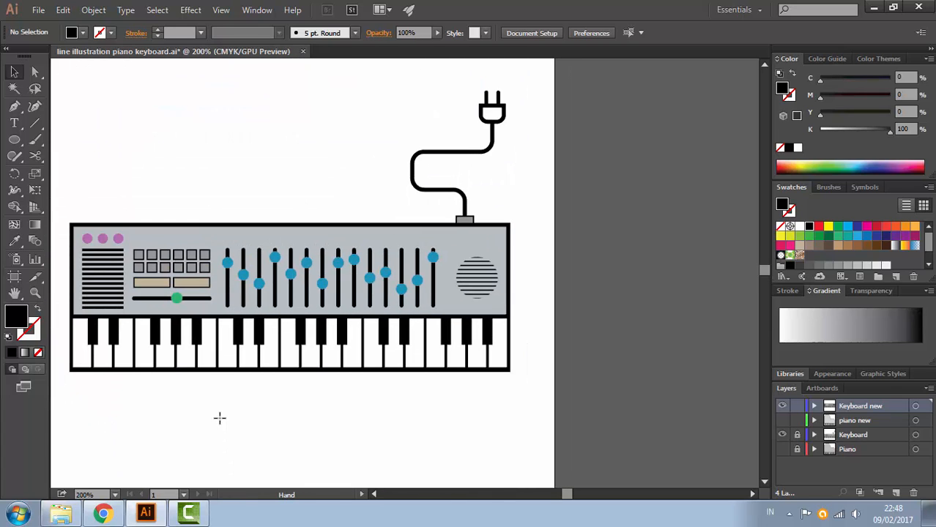
left_click_drag(220, 418, 219, 129)
key("l")
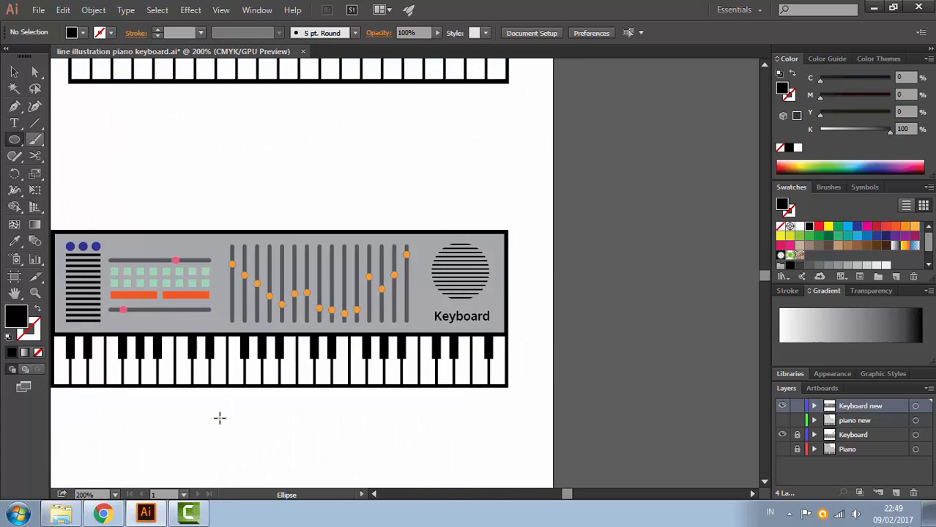
left_click_drag(14, 139, 83, 138)
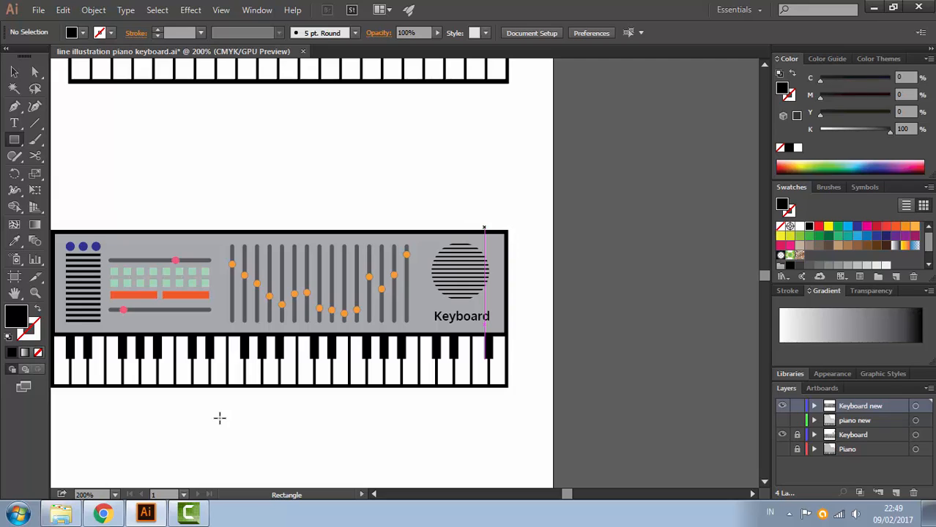
left_click_drag(449, 227, 476, 248)
left_click(513, 211, "ctrl")
key("v")
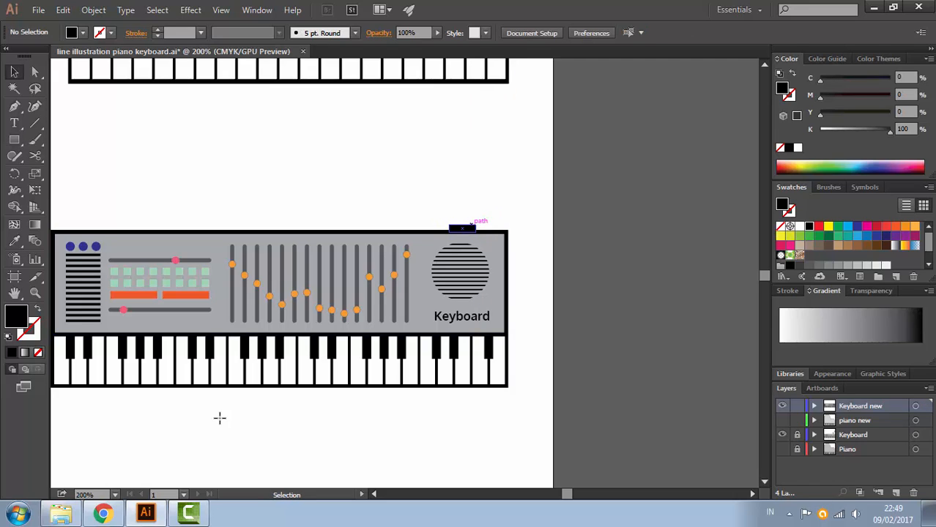
Fill the small connector rectangle with 60% black grey and send it behind the keyboard body
left_click(472, 227)
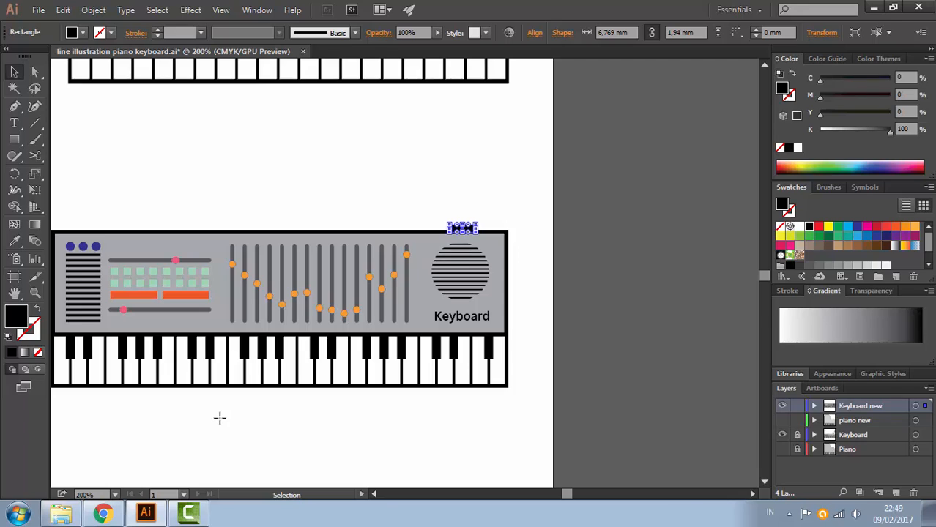
left_click(828, 266)
left_click(516, 209)
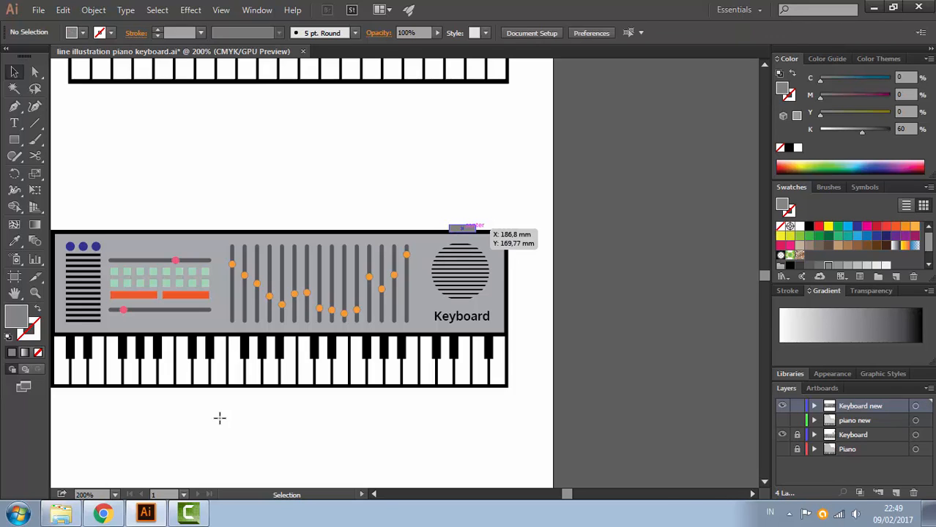
left_click(474, 227)
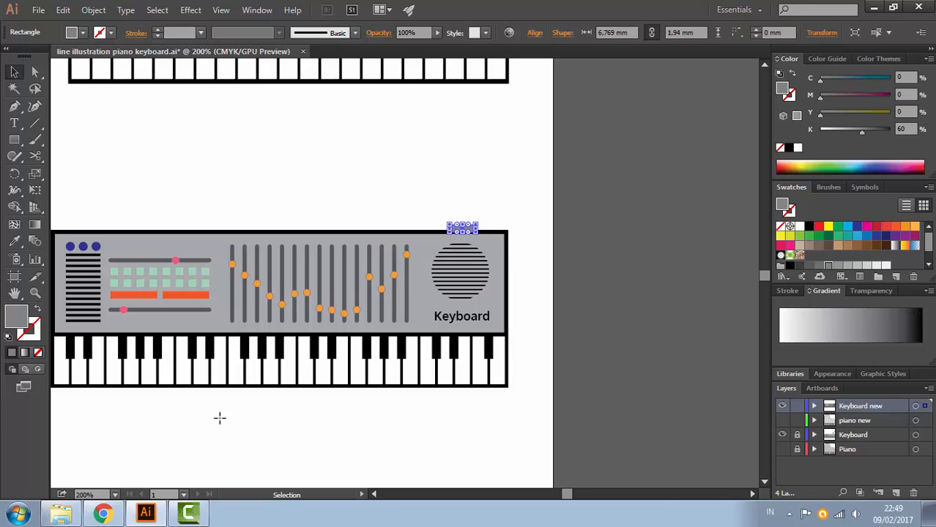
right_click(470, 229)
mouse_move(512, 410)
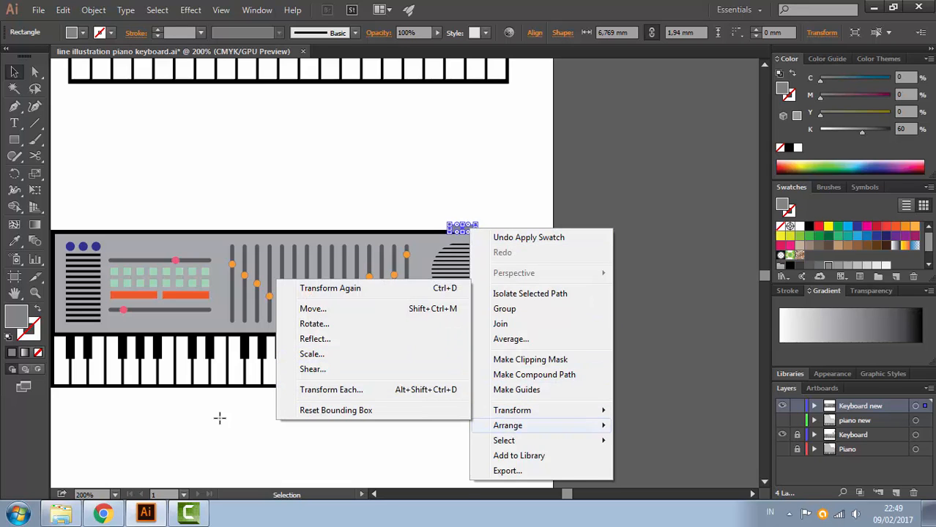
left_click(336, 471)
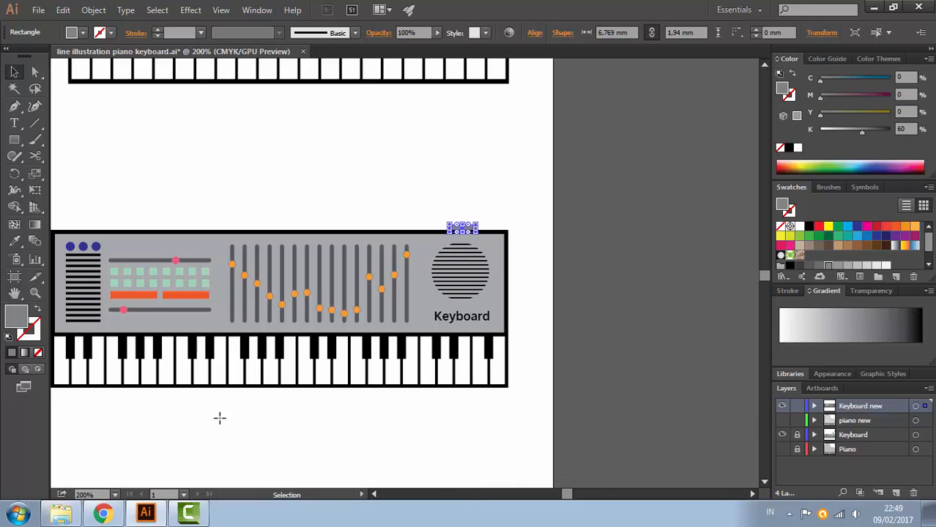
left_click(343, 441)
Draw a rounded rectangle about 31 by 12 mm across the body's upper edge, extending left from the grey connector
left_click_drag(220, 410, 268, 523)
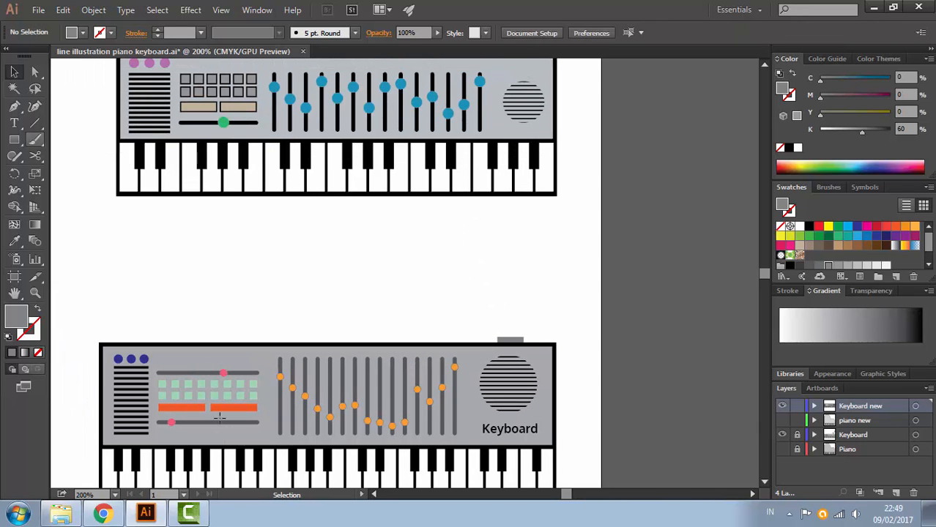
mouse_move(34, 123)
left_mouse_down()
mouse_move(91, 139)
mouse_move(81, 123)
mouse_move(34, 123)
left_mouse_up()
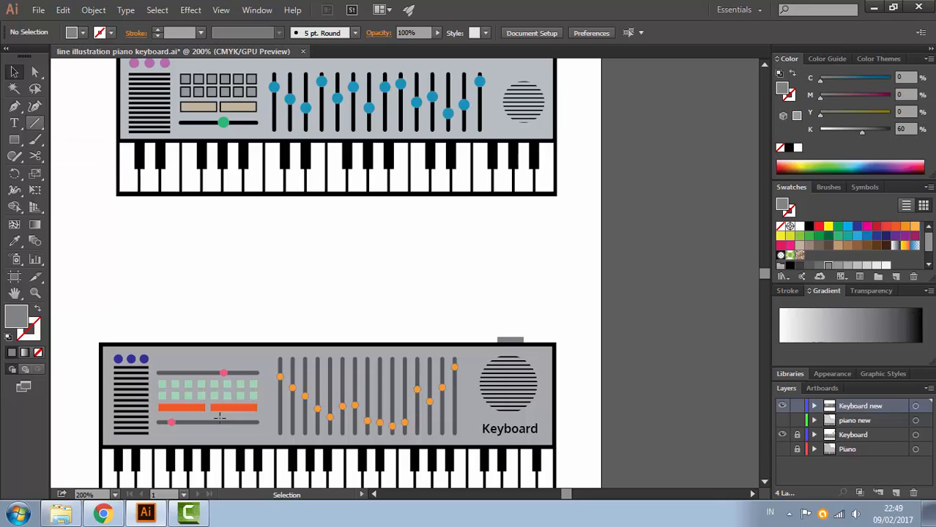
key("m")
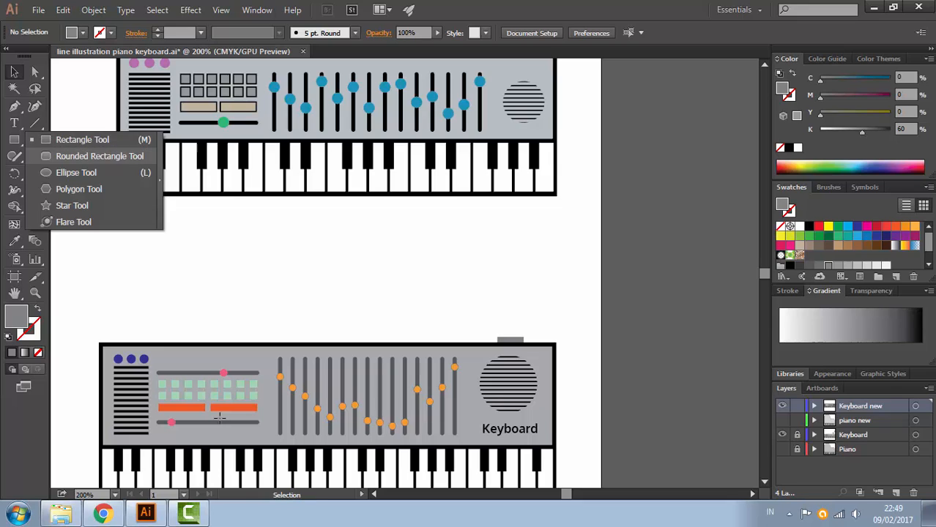
left_click(100, 156)
mouse_move(392, 305)
left_mouse_down()
mouse_move(444, 343)
mouse_move(512, 340)
mouse_move(513, 360)
left_mouse_up()
Give the rounded rectangle a 2 pt black stroke and no fill
key("d")
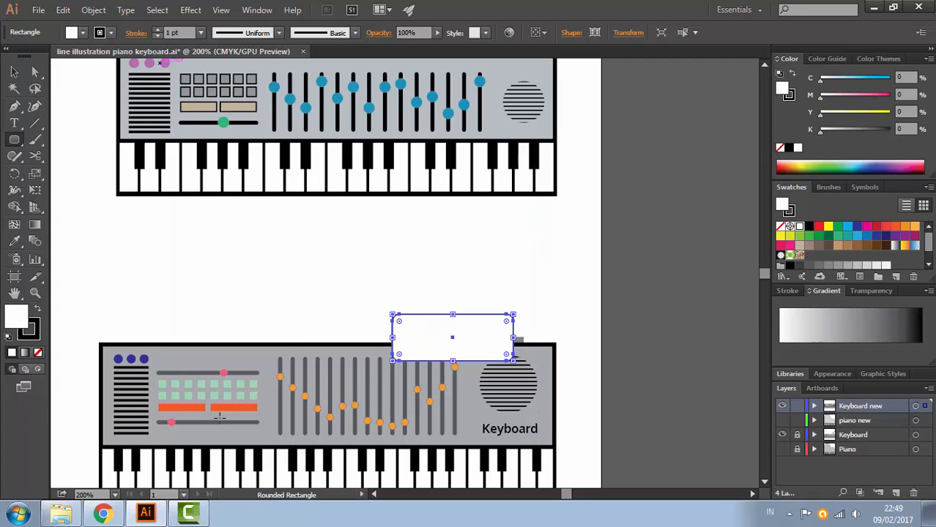
left_click(158, 30)
left_click(157, 30)
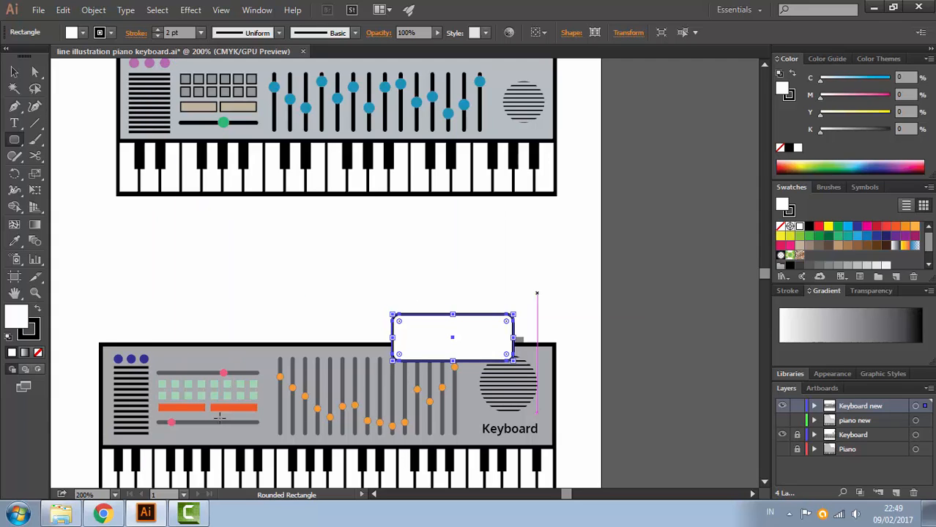
left_click(83, 32)
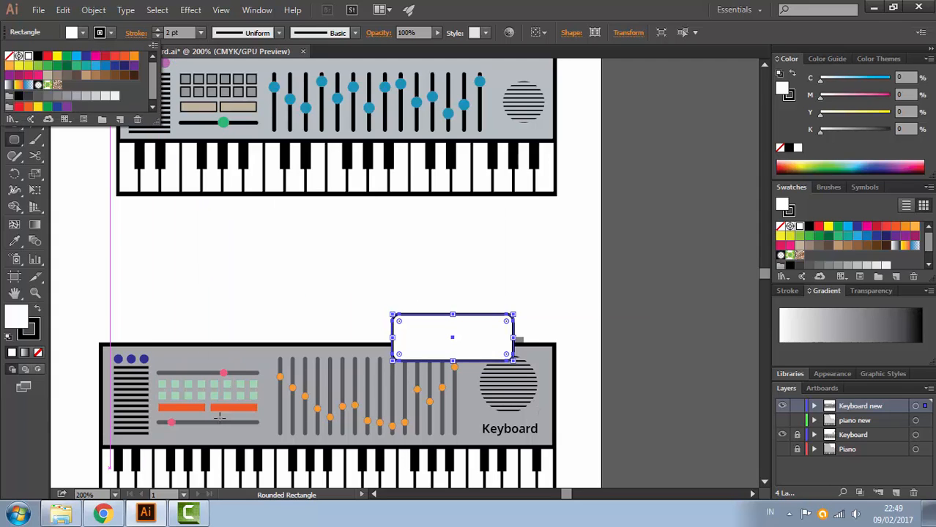
left_click(9, 57)
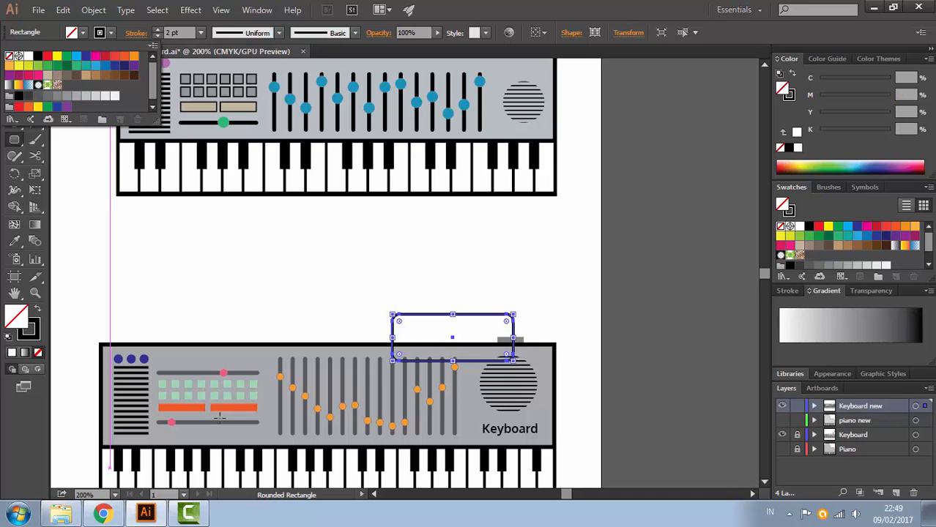
key("v")
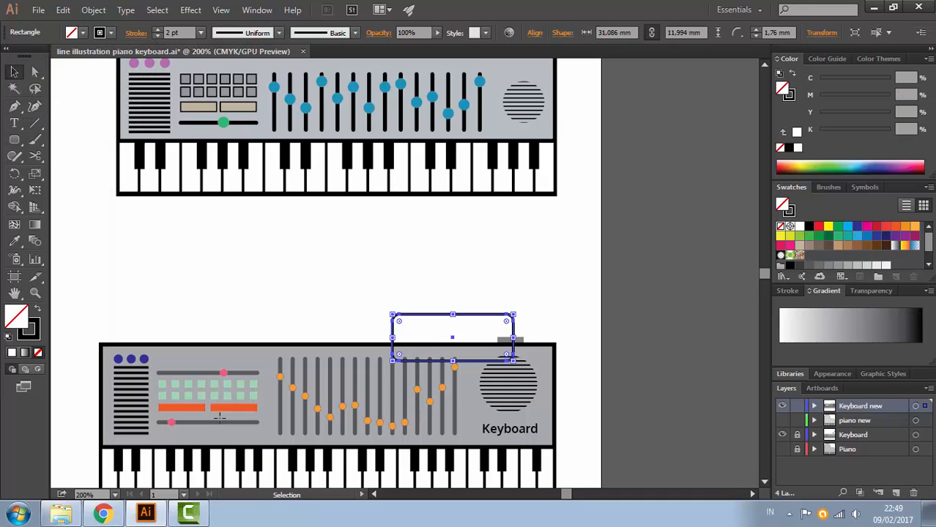
left_click(219, 419)
Move the rounded rectangle up clear of the keyboard body and delete its two straight vertical sides
key("a")
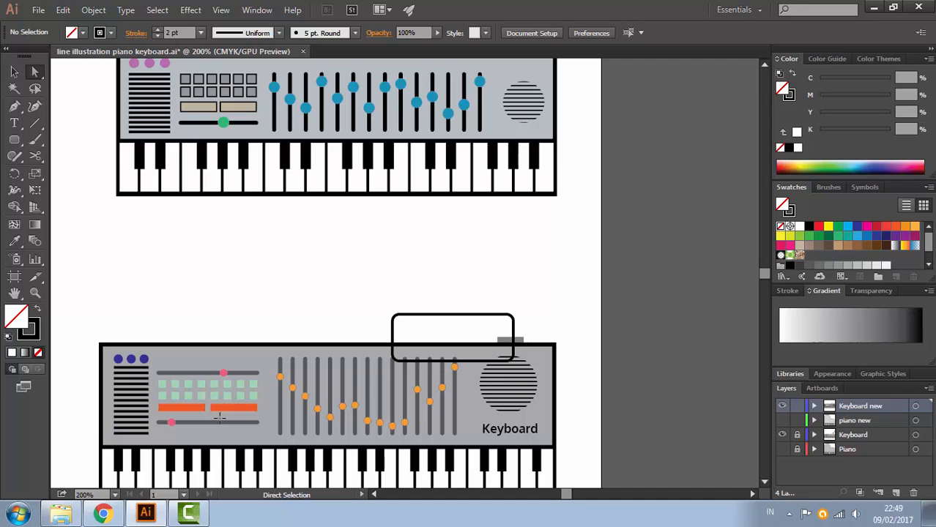
left_click_drag(452, 337, 452, 277)
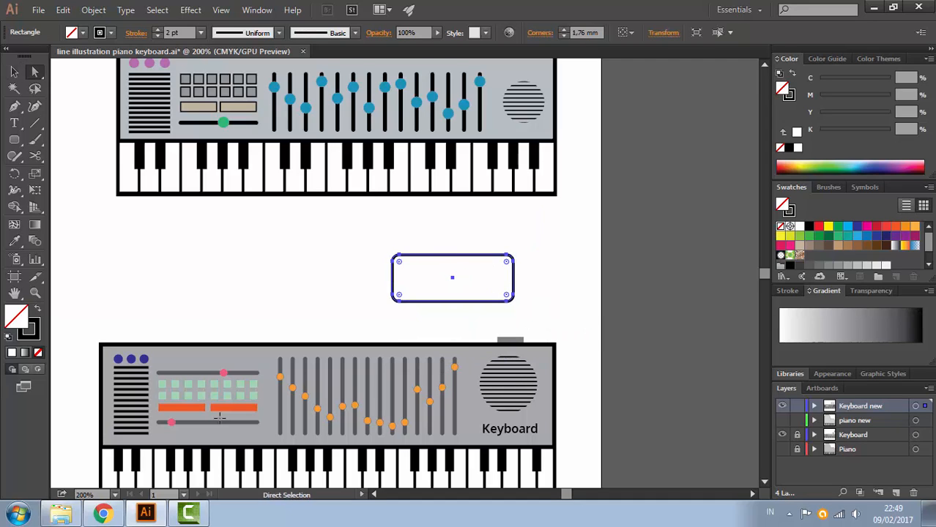
left_click_drag(414, 315, 414, 315)
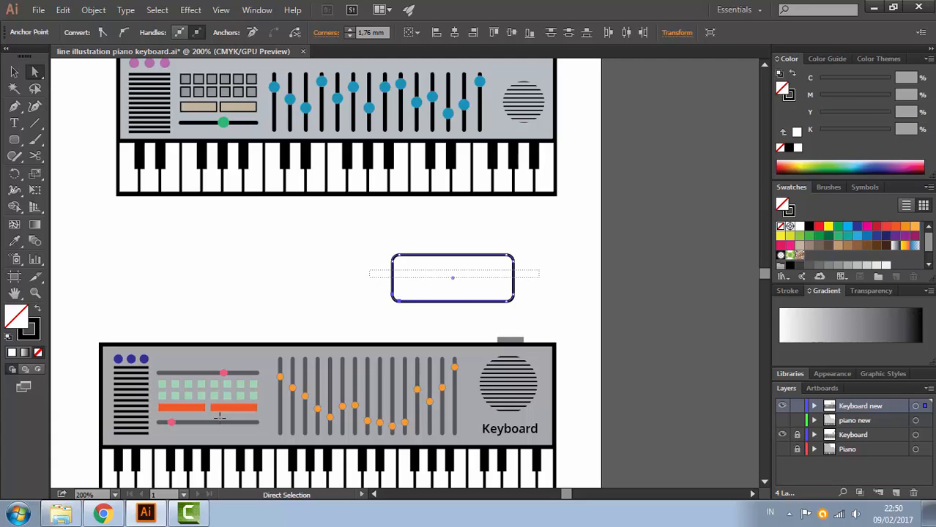
key("Delete")
key("ctrl+shift+a")
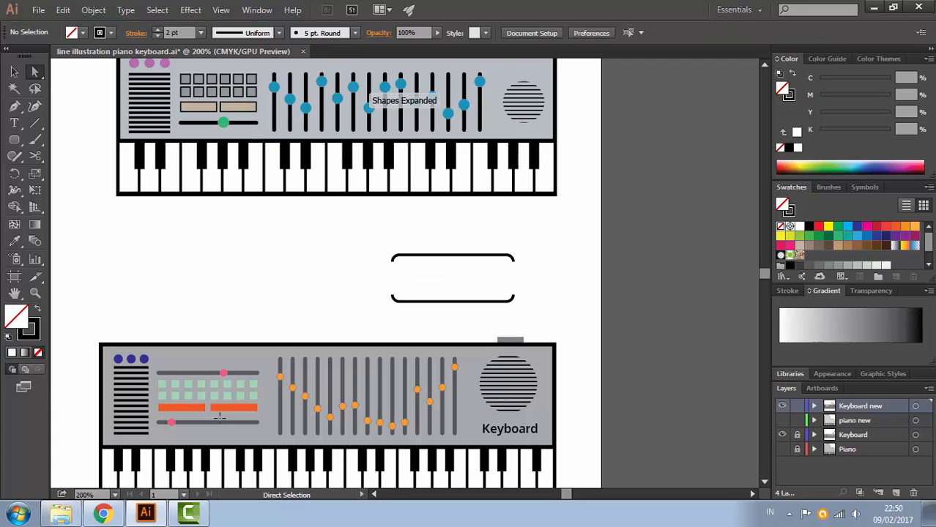
Undo the deletions on the rounded rectangle to bring back its complete outline
key("ctrl+z")
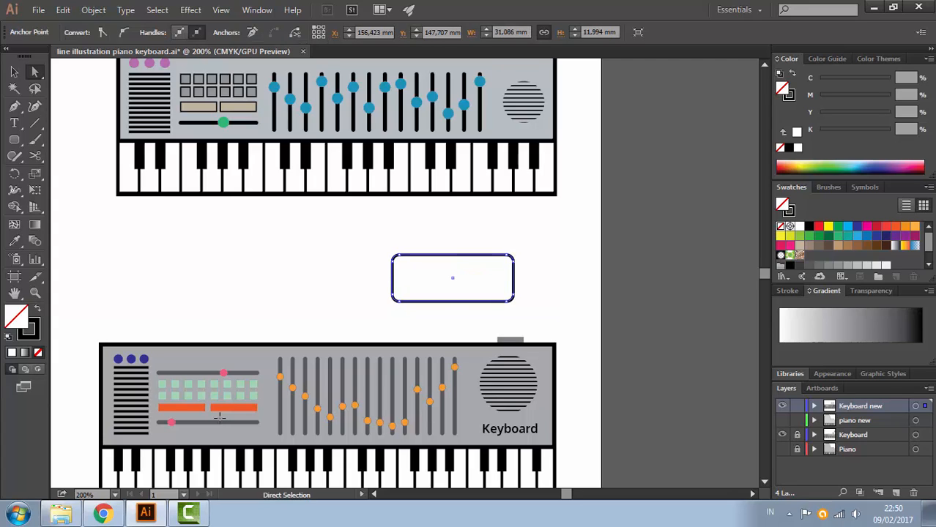
left_click_drag(367, 278, 536, 321)
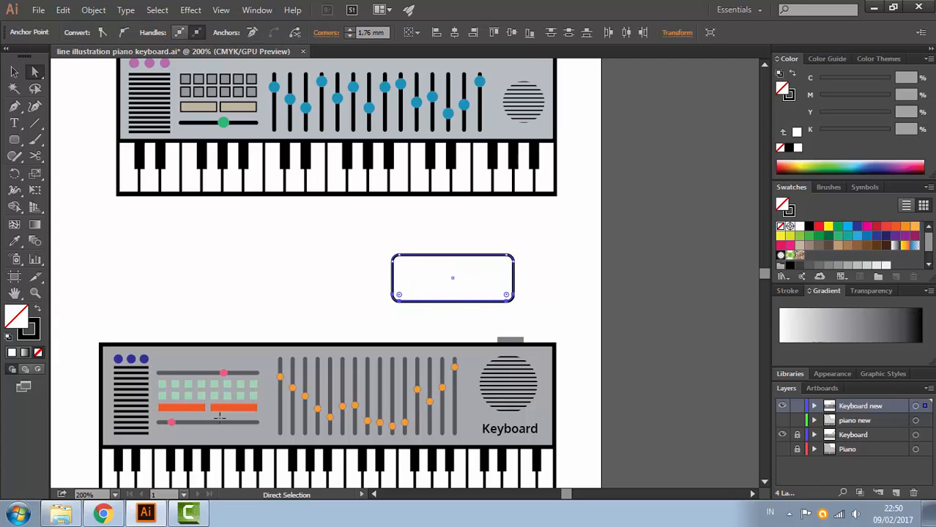
key("Delete")
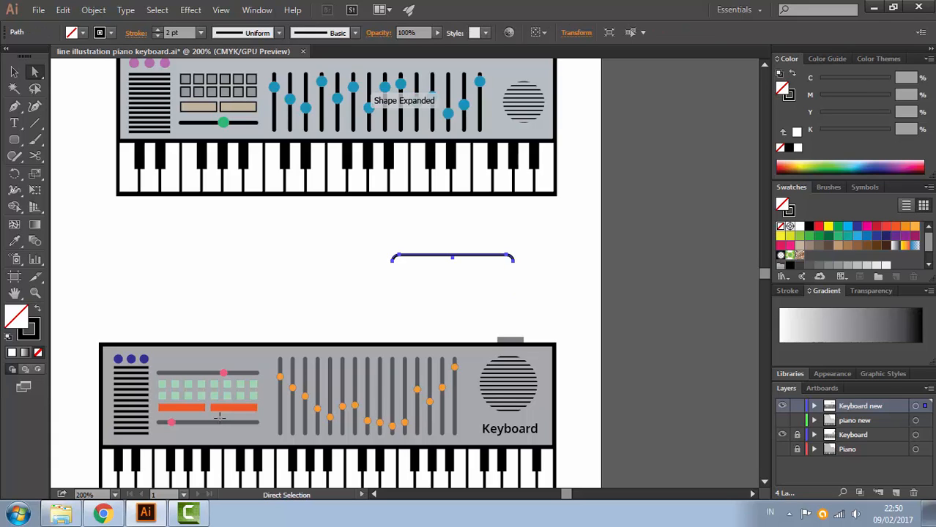
key("ctrl+z")
left_click(535, 321)
key("v")
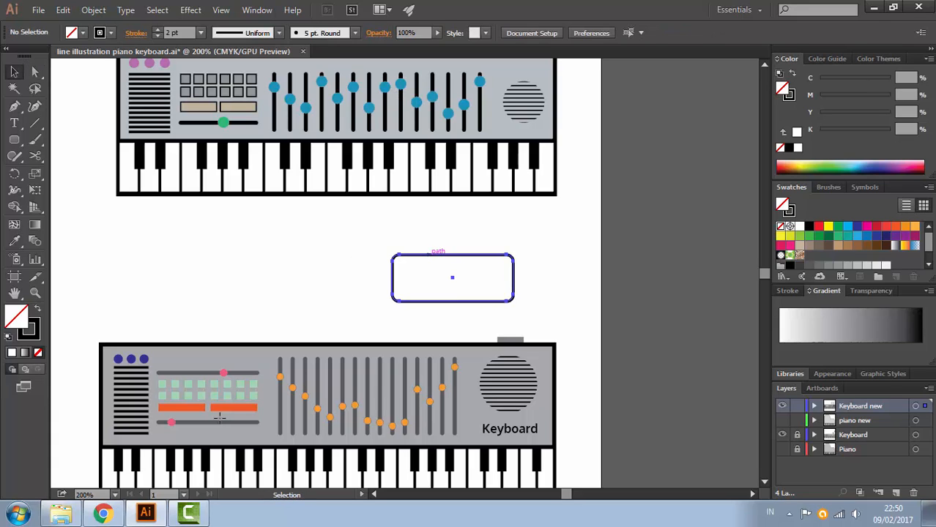
Duplicate the rounded rectangle and place the copy above the left end of the keyboard body as a spare
left_click(430, 254)
key("ctrl+c")
key("ctrl+shift+a")
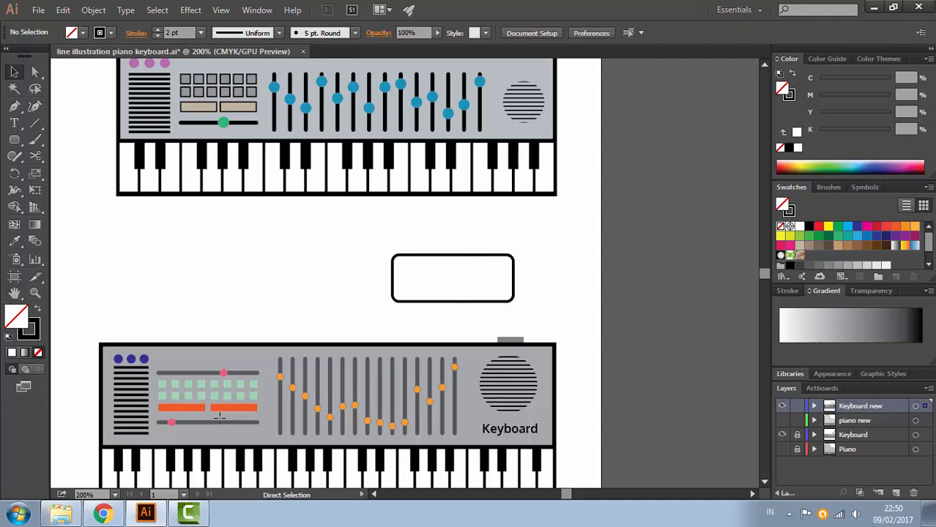
key("ctrl+v")
left_click_drag(404, 272, 165, 274)
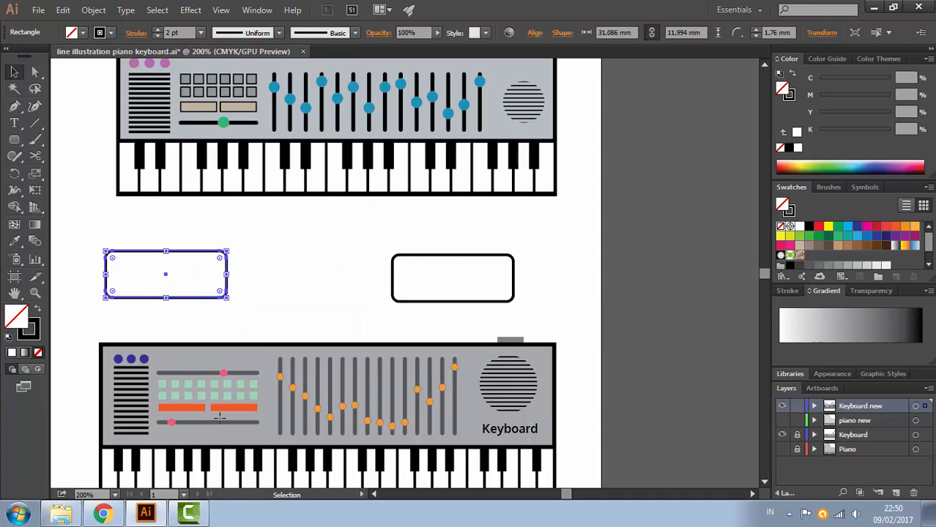
key("ctrl+shift+a")
Delete the right-hand rounded rectangle's left side, bottom edge and both lower corners, keeping its top edge, upper corners and right side
key("a")
left_click_drag(378, 277, 432, 312)
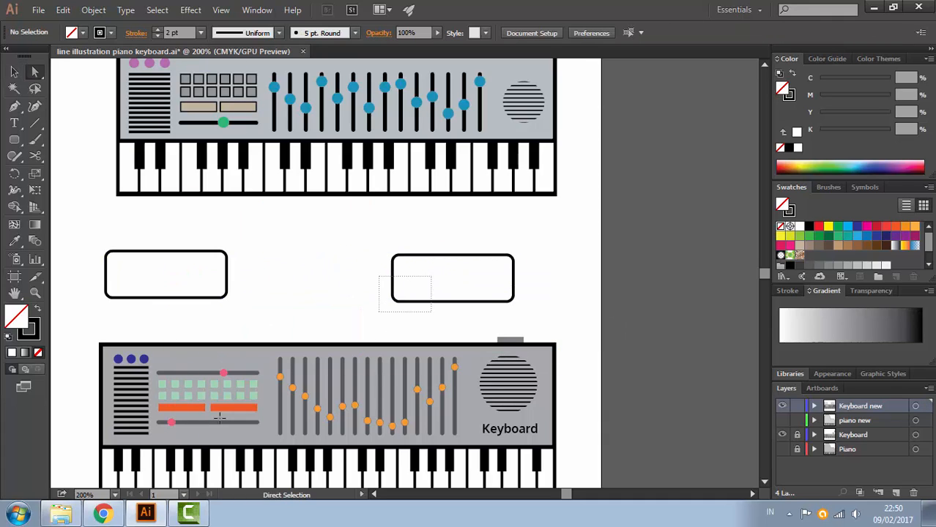
left_click_drag(535, 314, 534, 313)
key("ctrl+shift+a")
left_click_drag(391, 295, 391, 296)
key("Delete")
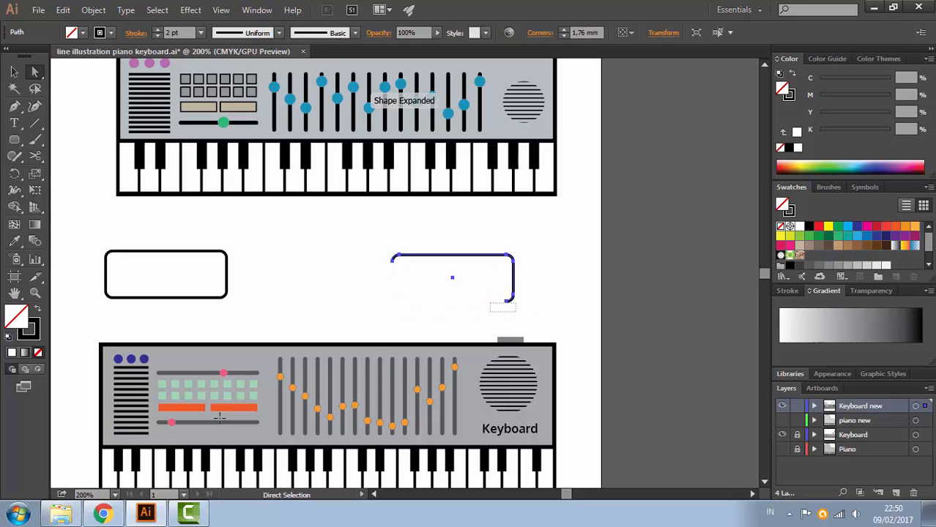
left_click_drag(516, 312, 516, 312)
key("Delete")
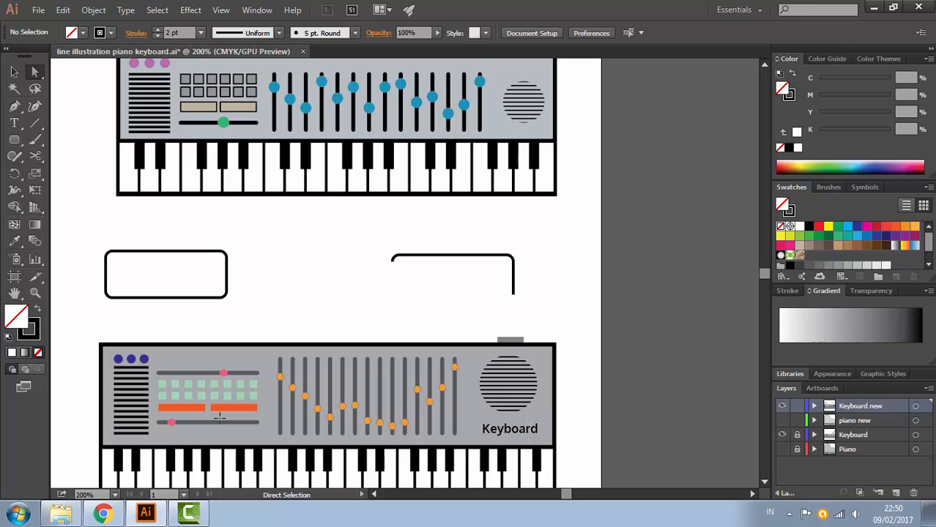
Move the trimmed cable path down so its right end meets the grey connector, and send it to the back
key("v")
left_click_drag(452, 273, 448, 325)
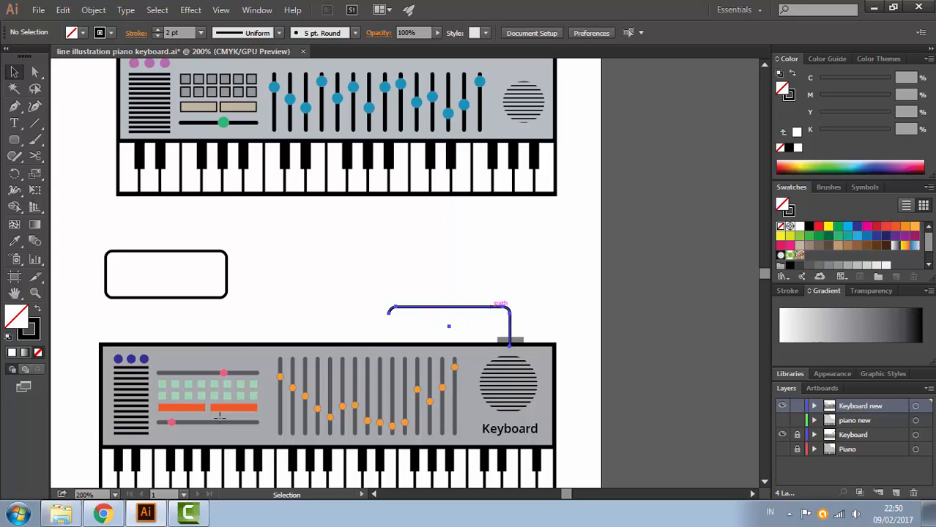
right_click(490, 321)
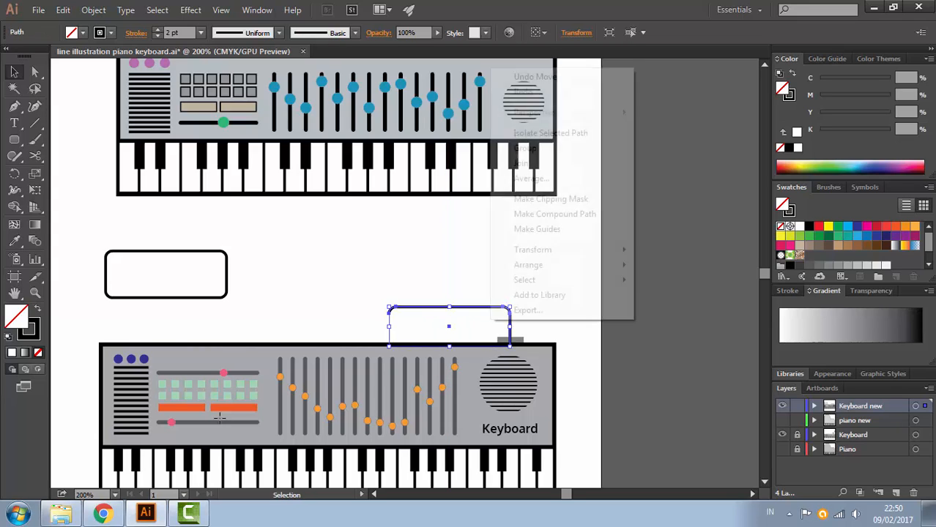
mouse_move(528, 264)
left_click(357, 311)
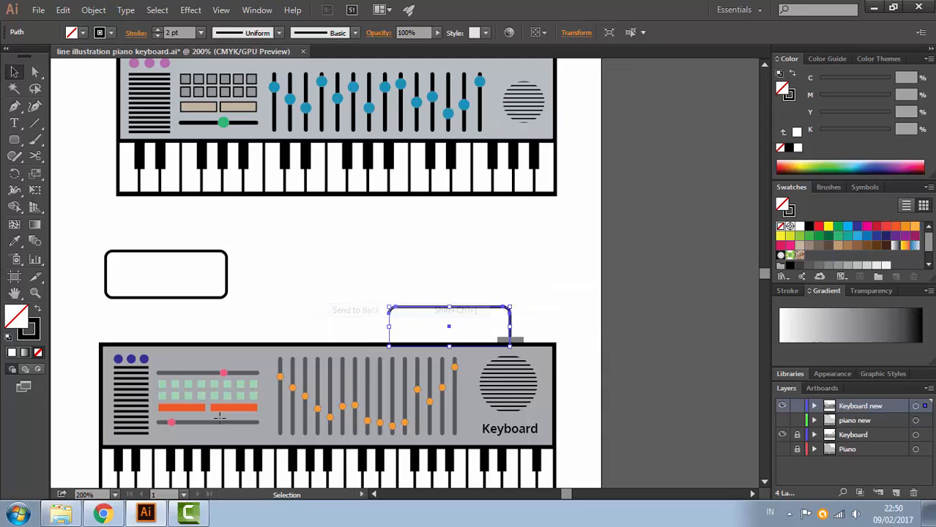
left_click(454, 292)
left_click(460, 307)
left_click(454, 290)
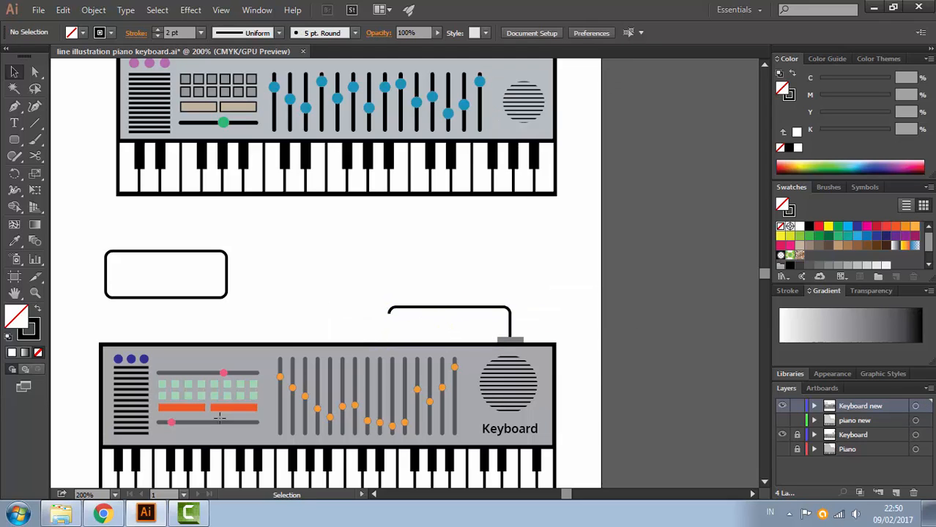
Delete the small curved corner at the left end of the cable path, leaving a straight end
key("a")
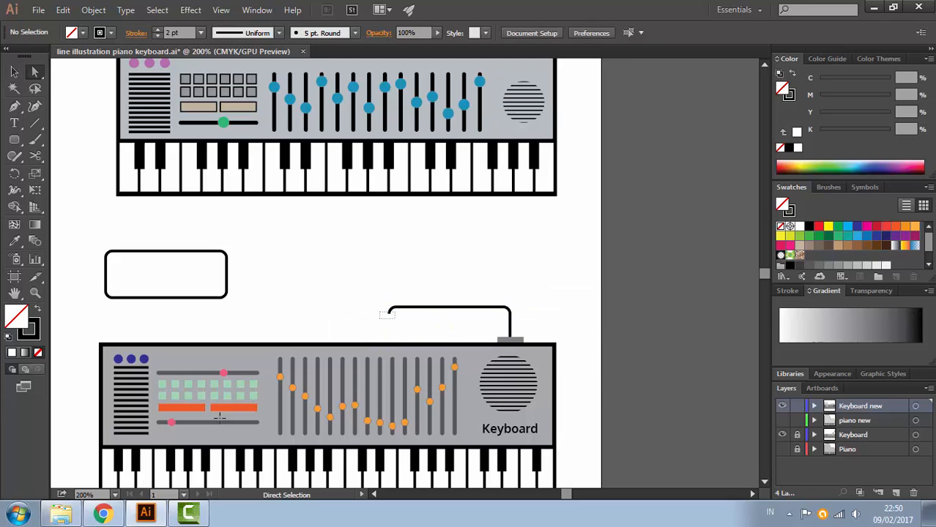
left_click(389, 312)
key("Delete")
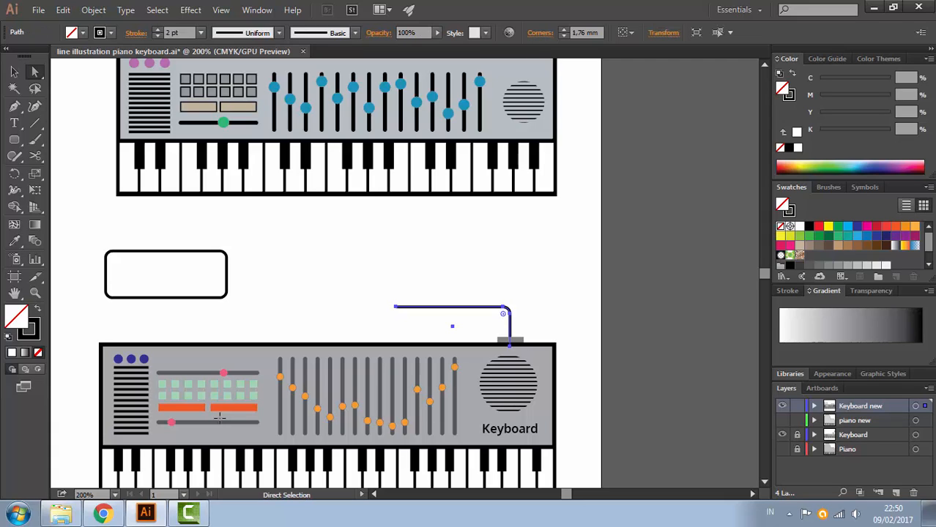
key("ctrl+shift+a")
Copy the lower part of the spare rounded rectangle and paste it as a separate open U-shaped path
left_click_drag(111, 293, 253, 307)
key("ctrl+c")
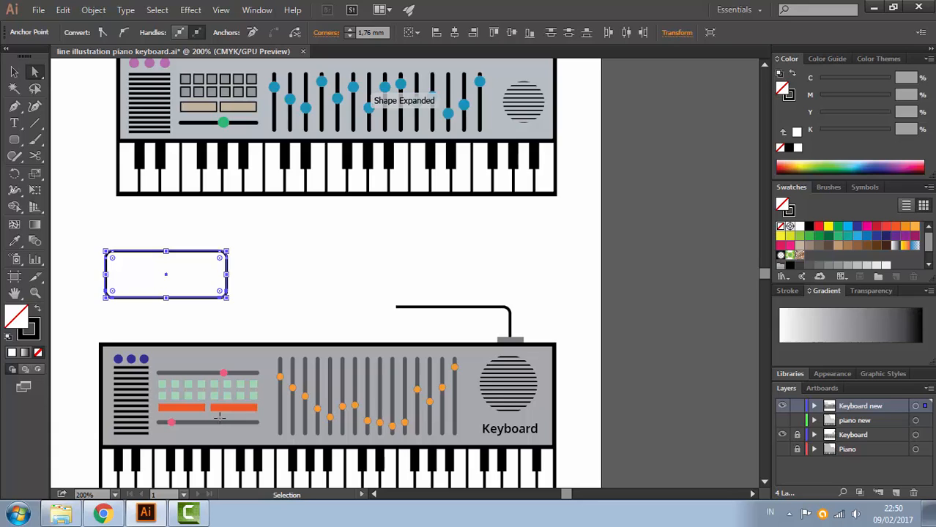
key("ctrl+shift+a")
key("ctrl+v")
key("v")
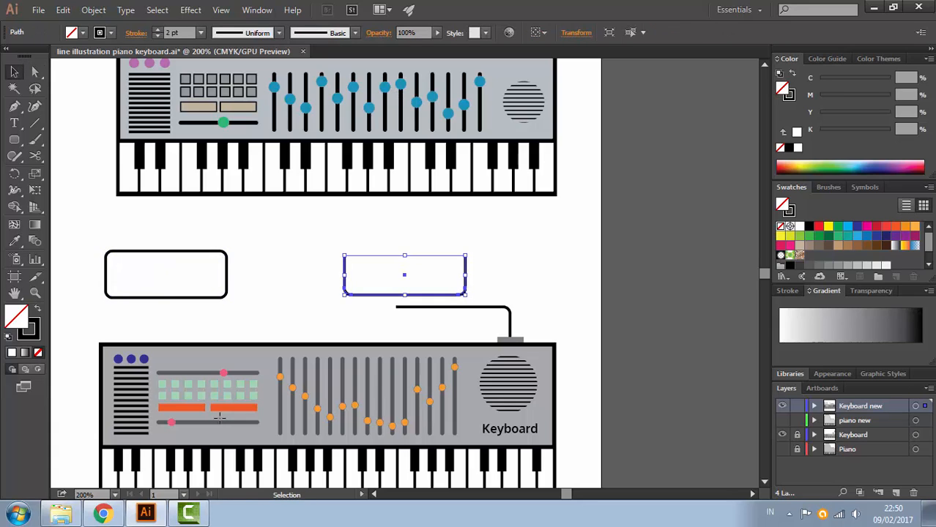
Trim the pasted U shape to its left side and lower-left corner, and place it on the cable's open left end
key("a")
left_click_drag(457, 242, 482, 298)
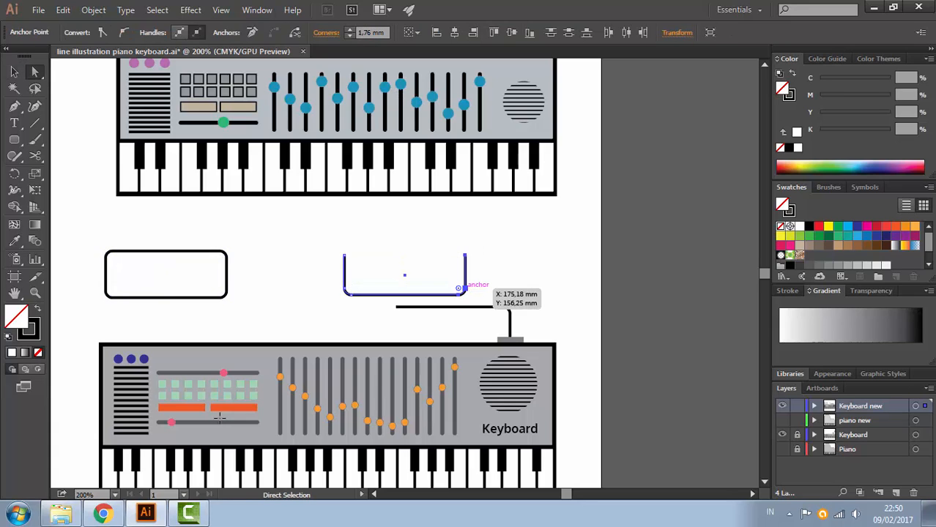
key("Delete")
key("ctrl+shift+a")
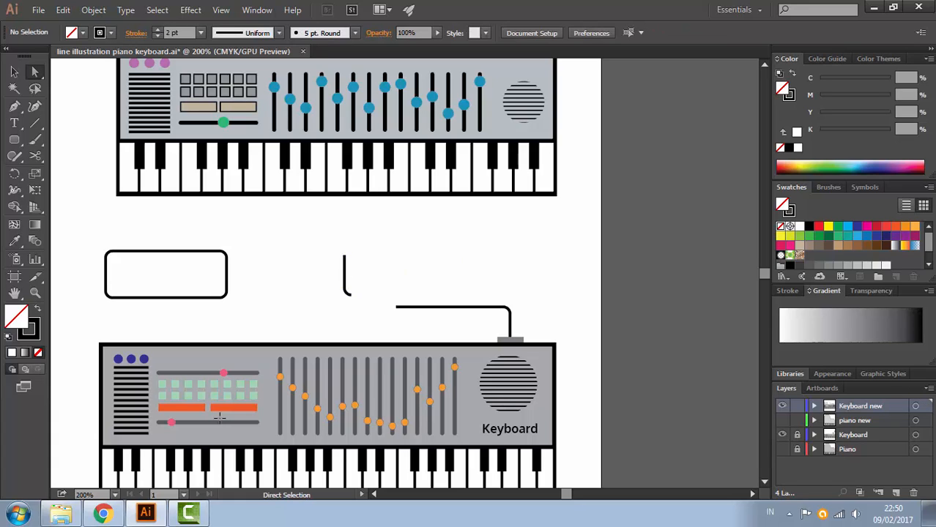
key("v")
left_click_drag(348, 294, 392, 305)
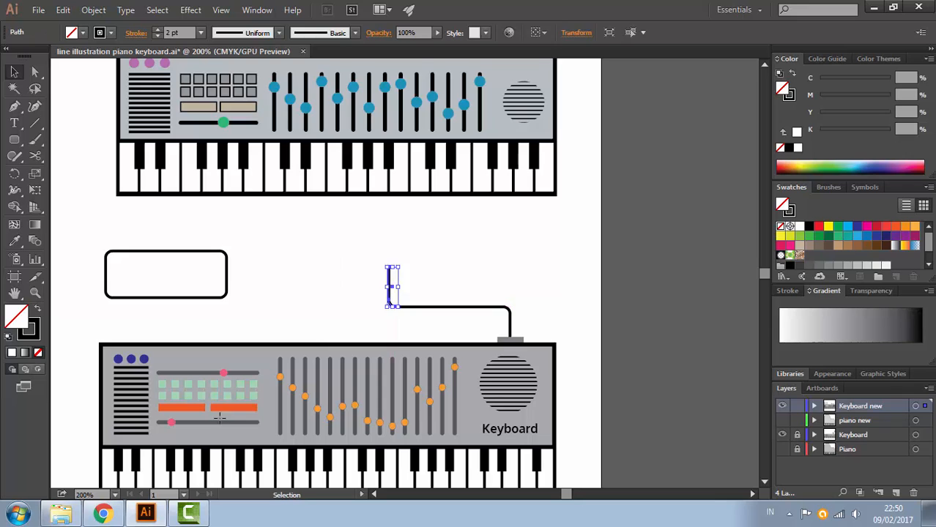
key("ctrl+shift+a")
Join the end points of the vertical corner piece and the horizontal cable segment into one continuous path
key("a")
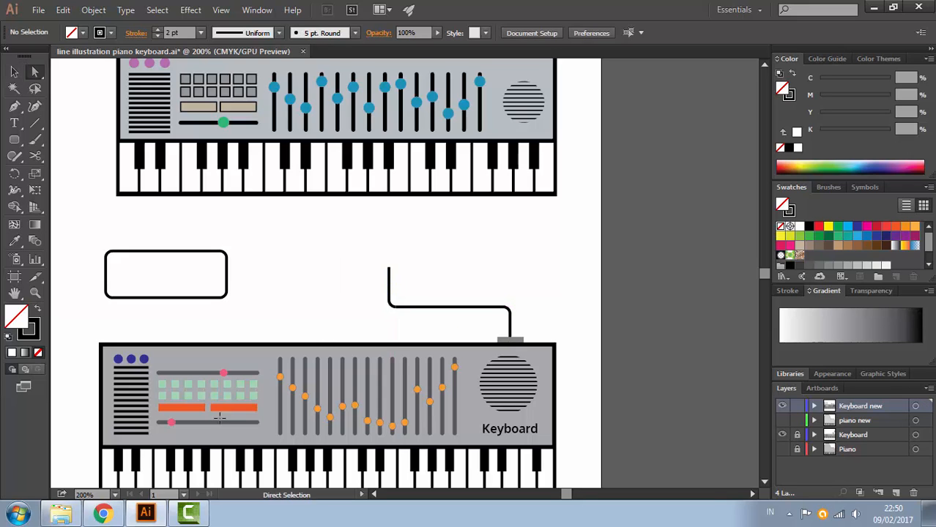
left_click_drag(408, 315, 476, 306)
key("ctrl+shift+a")
key("v")
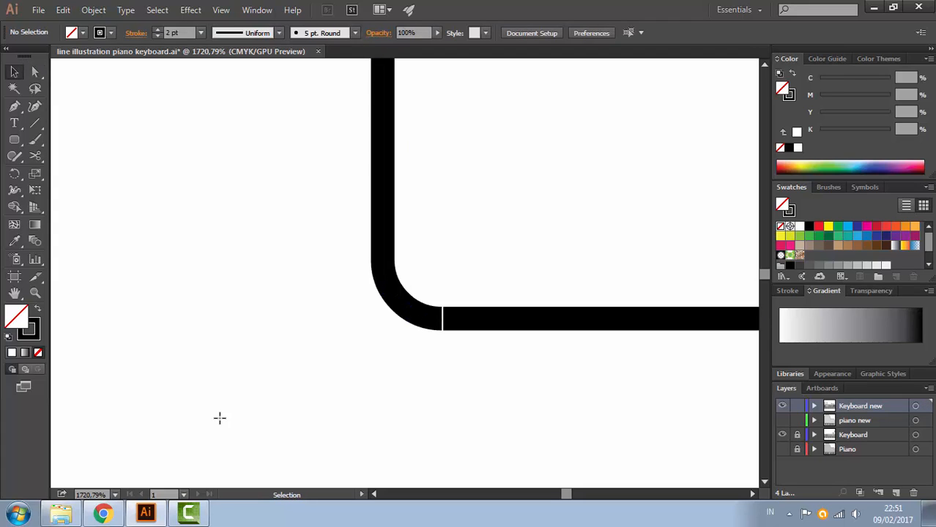
left_click(383, 231)
mouse_move(383, 231)
left_mouse_down()
mouse_move(395, 231)
mouse_move(384, 230)
left_mouse_up()
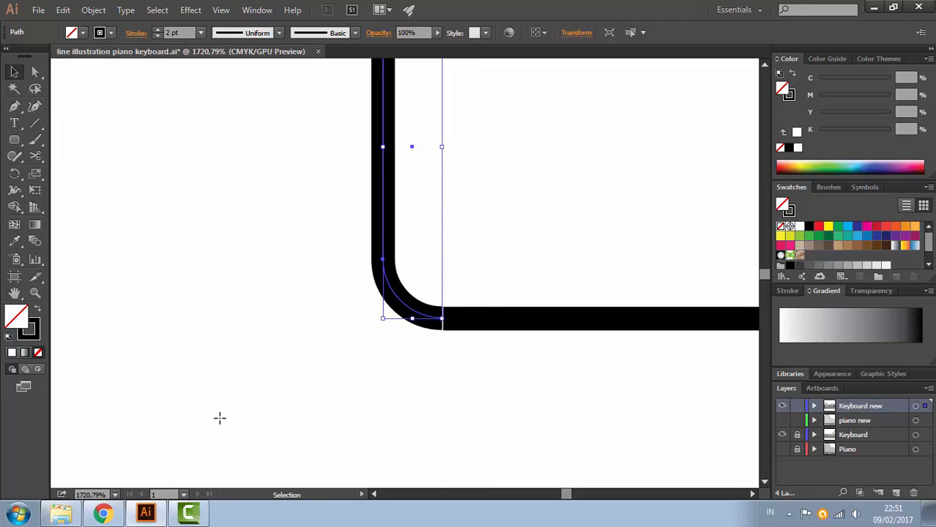
key("a")
left_click_drag(425, 293, 466, 340)
right_click(478, 322)
left_click(512, 165)
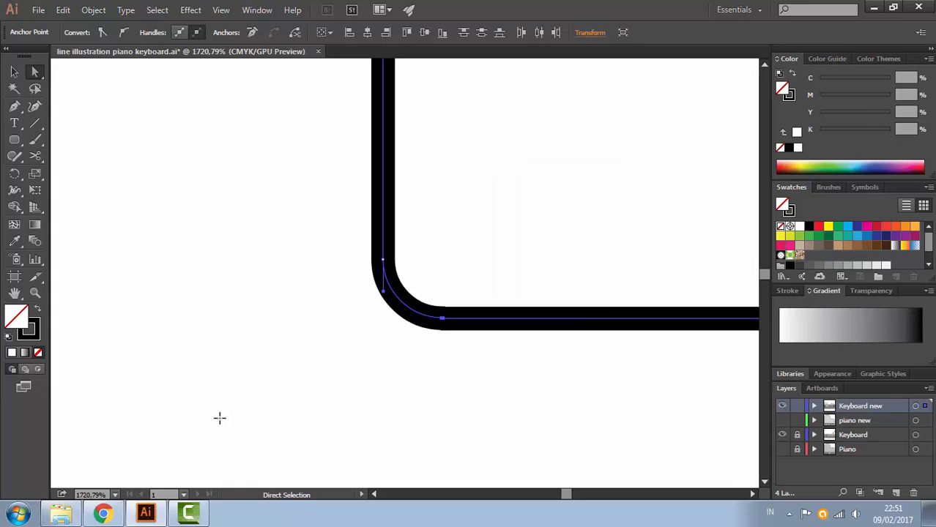
left_click(220, 418)
key("ctrl+1")
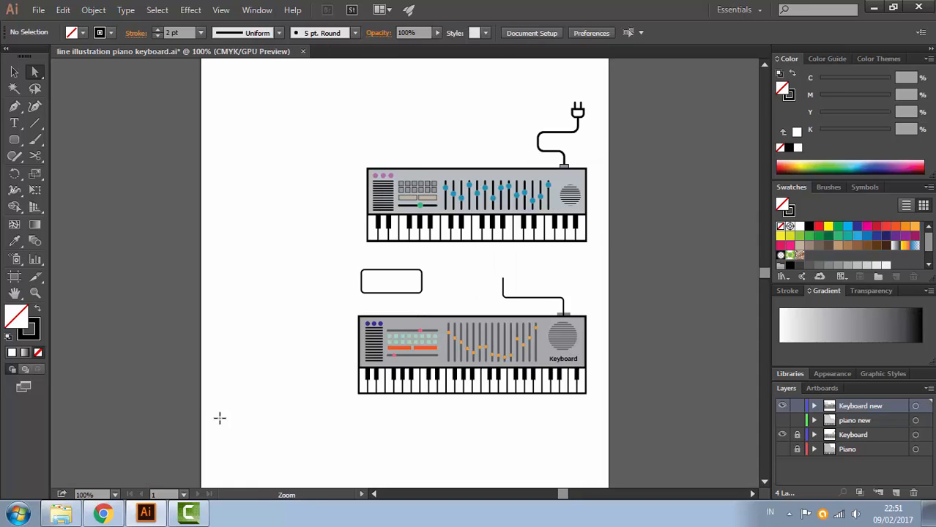
mouse_move(443, 278)
left_mouse_down()
mouse_move(513, 279)
mouse_move(427, 273)
left_mouse_up()
key("v")
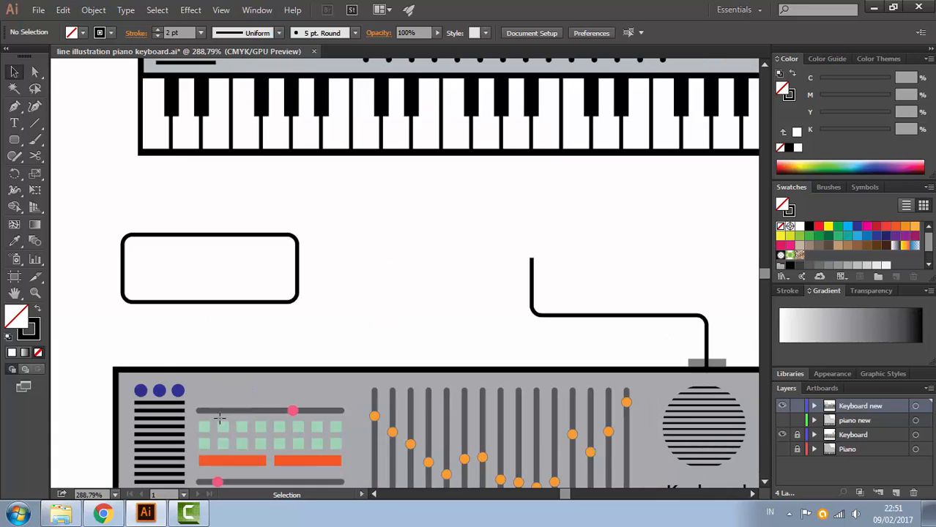
left_click_drag(127, 241, 270, 273)
key("ctrl+z")
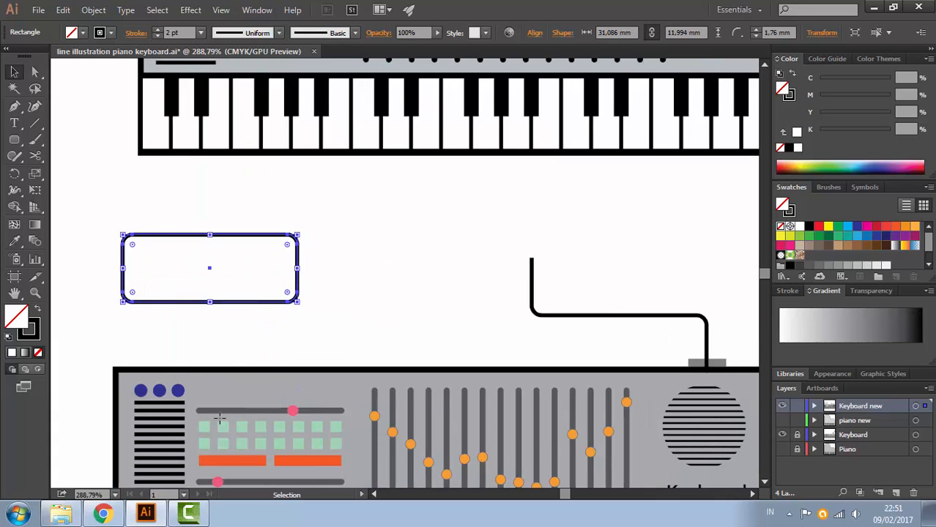
left_click_drag(123, 235, 232, 262)
key("ctrl+z")
left_click(219, 418)
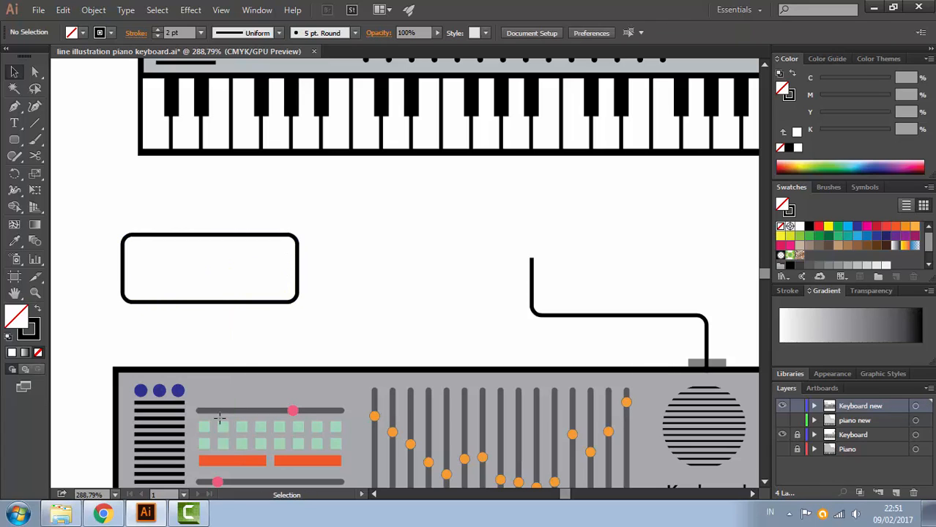
Duplicate the spare rounded rectangle and place the copy above the cable, to the right of its vertical end
left_click_drag(96, 199, 322, 265)
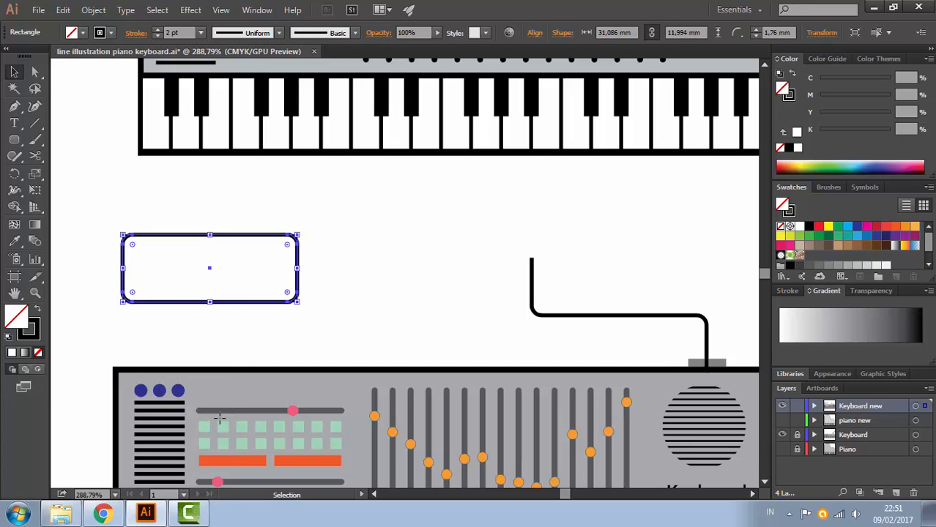
key("ctrl+c")
left_click(219, 418)
key("ctrl+v")
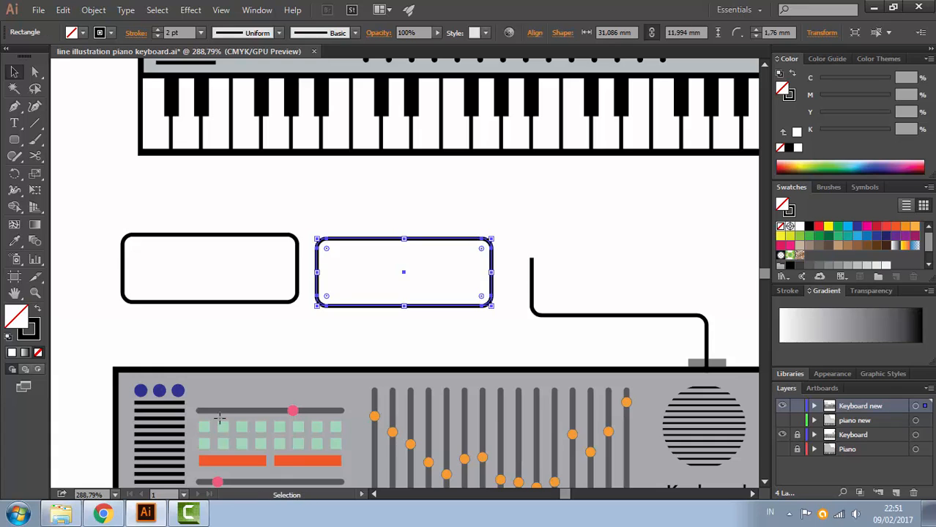
left_click_drag(220, 418, 125, 409)
left_click_drag(397, 250, 648, 201)
Trim the copied rectangle to its top edge and upper-left corner, and move it onto the cable's open upper end
key("a")
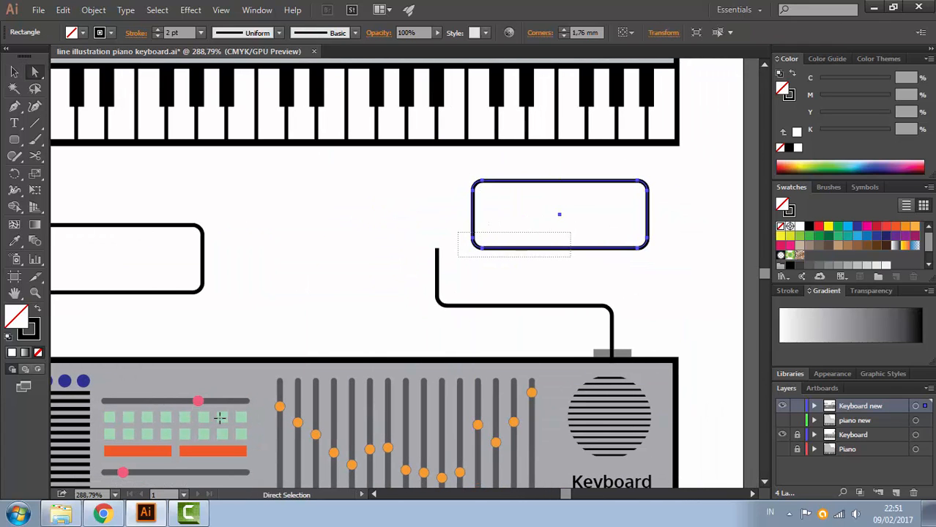
left_click_drag(570, 257, 674, 260)
key("Delete")
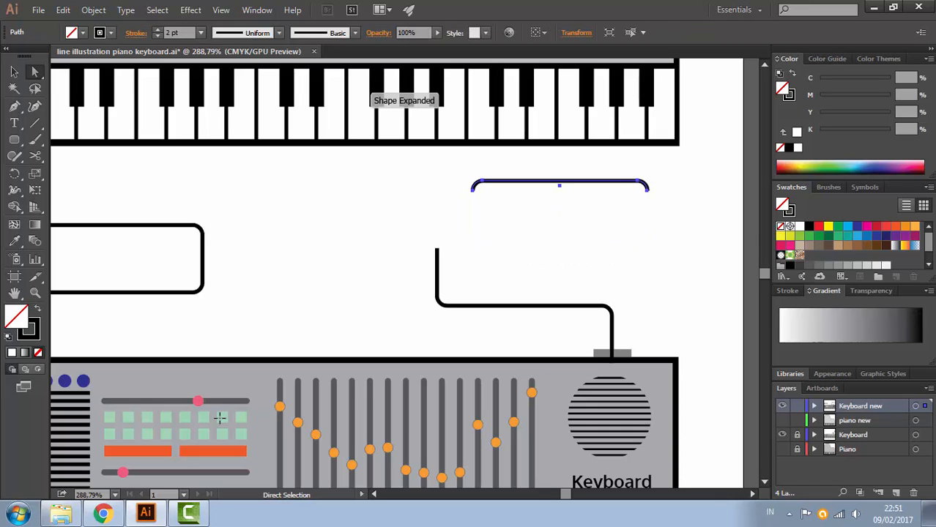
key("Delete")
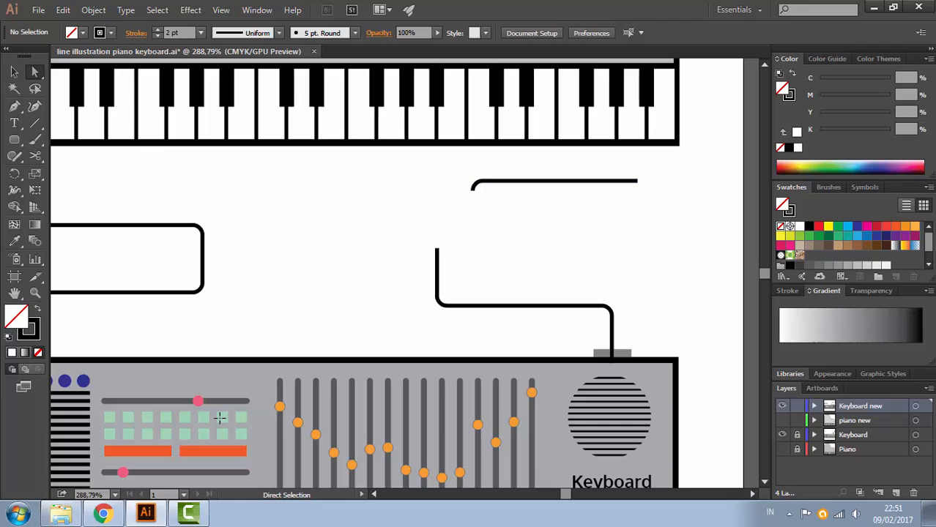
left_click(554, 183)
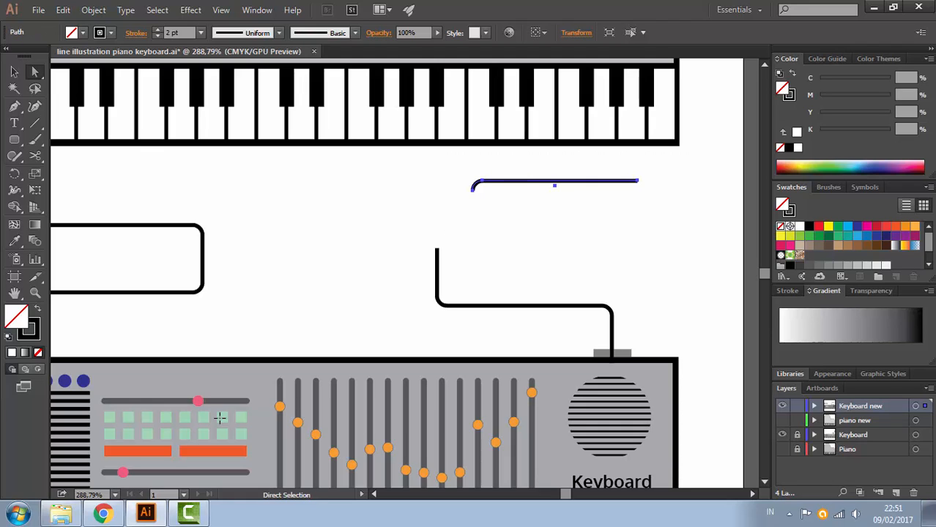
left_click_drag(553, 183, 519, 241)
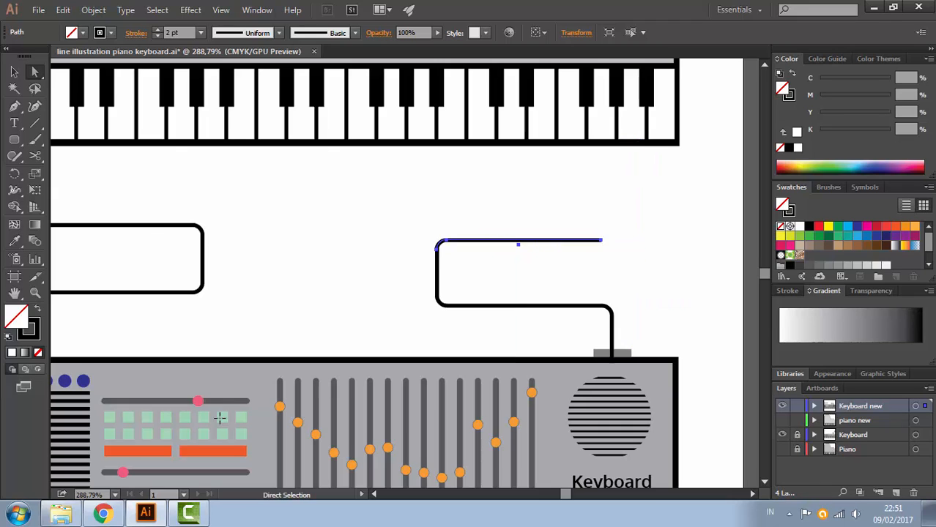
Adjust the upper cable piece's position until its rounded corner lines up with the top end of the vertical segment
left_click(508, 265)
left_click_drag(430, 246, 483, 247)
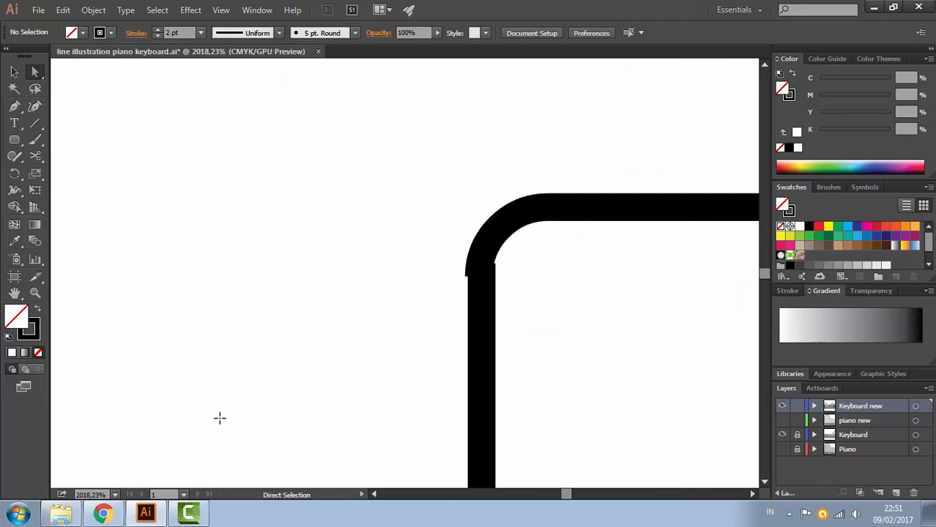
key("ctrl+a")
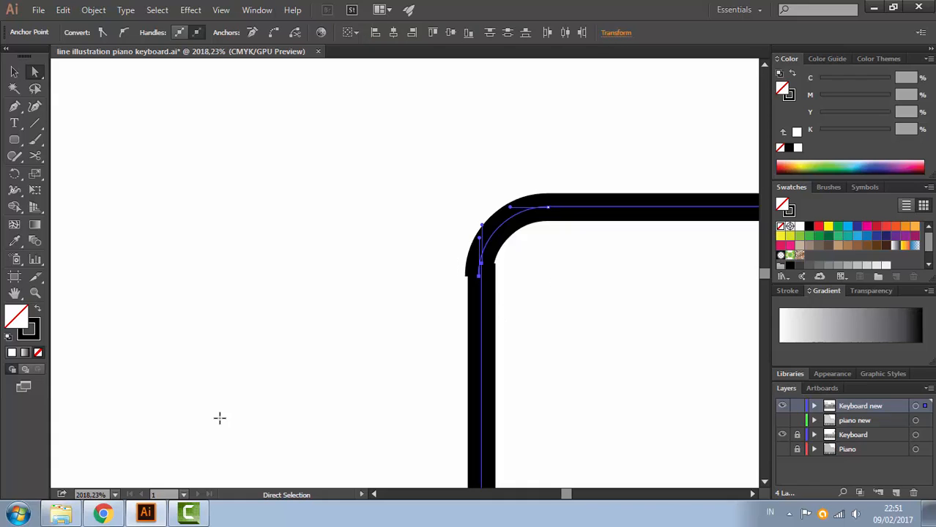
left_click(220, 418)
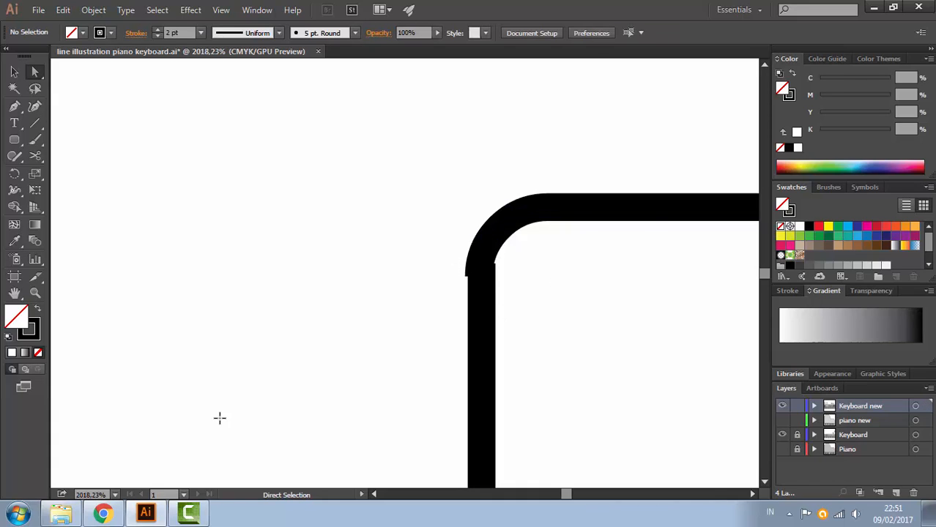
key("v")
left_click_drag(592, 206, 595, 203)
left_click(546, 268)
key("a")
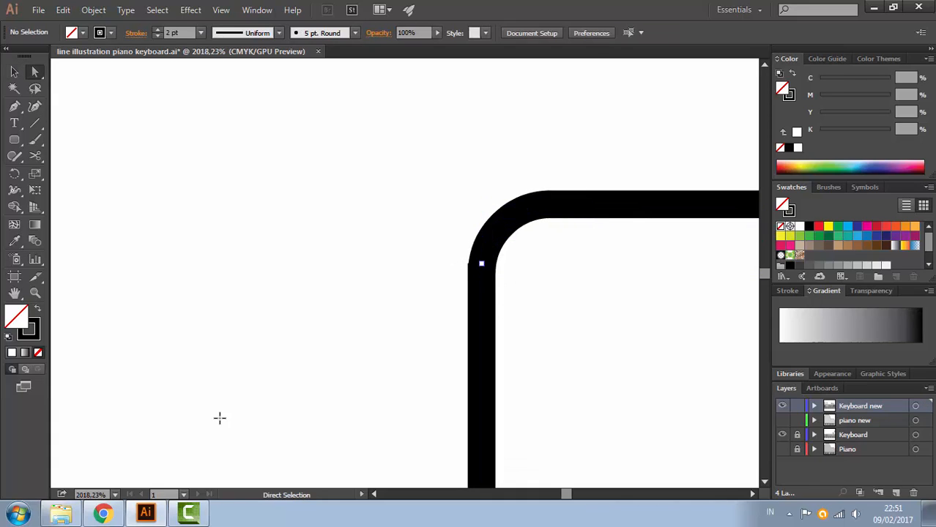
left_click_drag(444, 253, 534, 303)
left_click(220, 417)
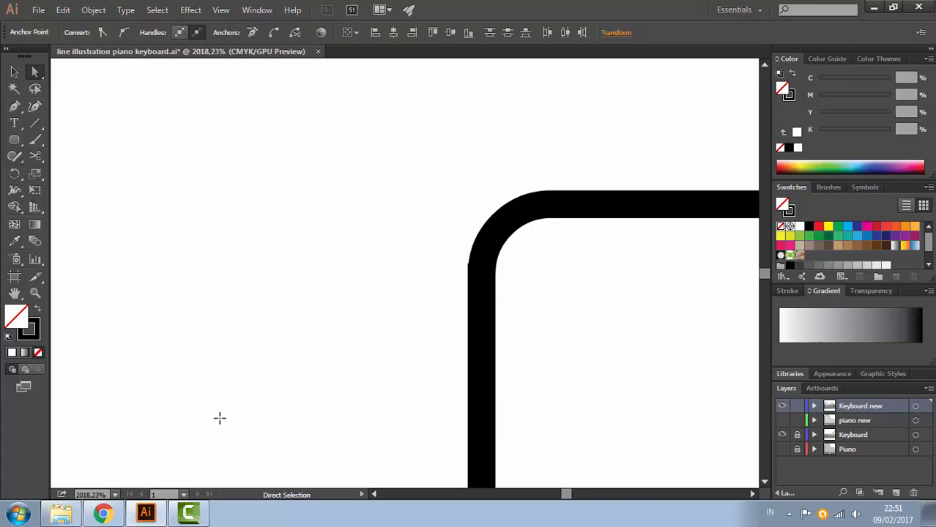
key("v")
left_click_drag(612, 205, 616, 187)
key("ctrl+z")
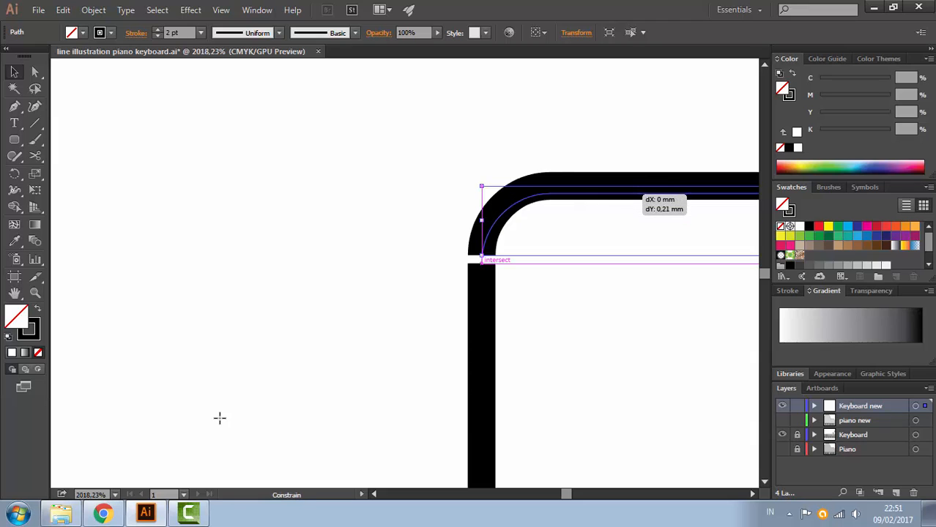
Join the end points of the upper rounded corner and the vertical segment into one continuous cable path
key("a")
right_click(525, 276)
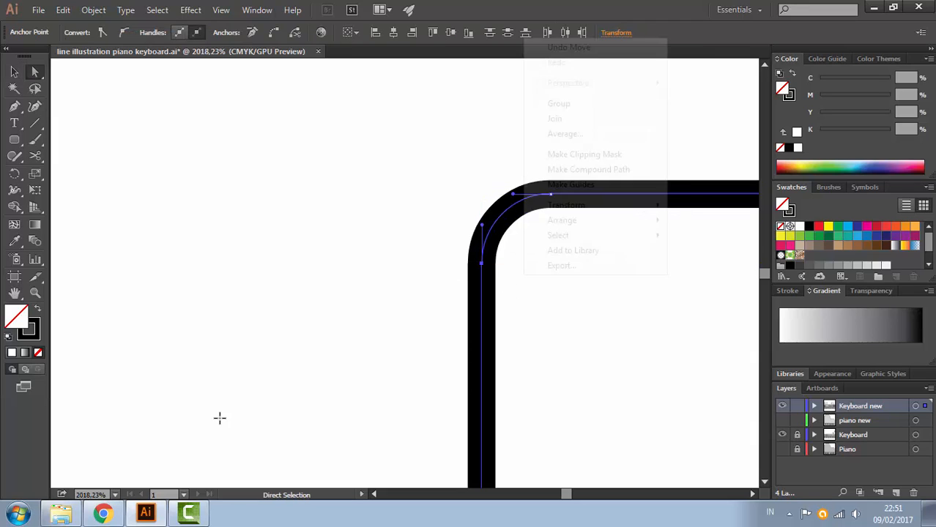
left_click(554, 119)
left_click(219, 418)
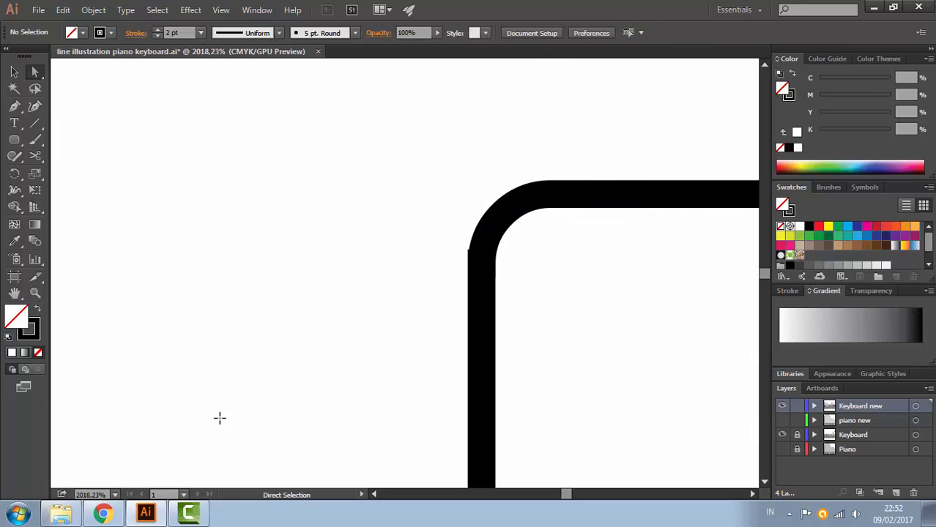
Duplicate the spare rounded rectangle and place the copy directly above the cable's upper horizontal segment
key("ctrl+1")
left_click(574, 284, "ctrl")
left_click(575, 284, "ctrl")
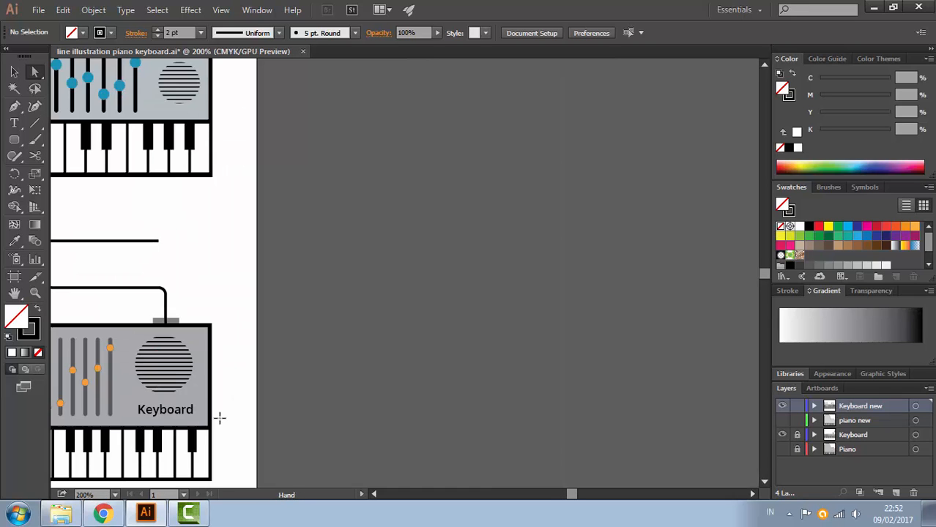
left_click_drag(410, 282, 709, 294)
key("v")
left_click_drag(220, 418, 320, 407)
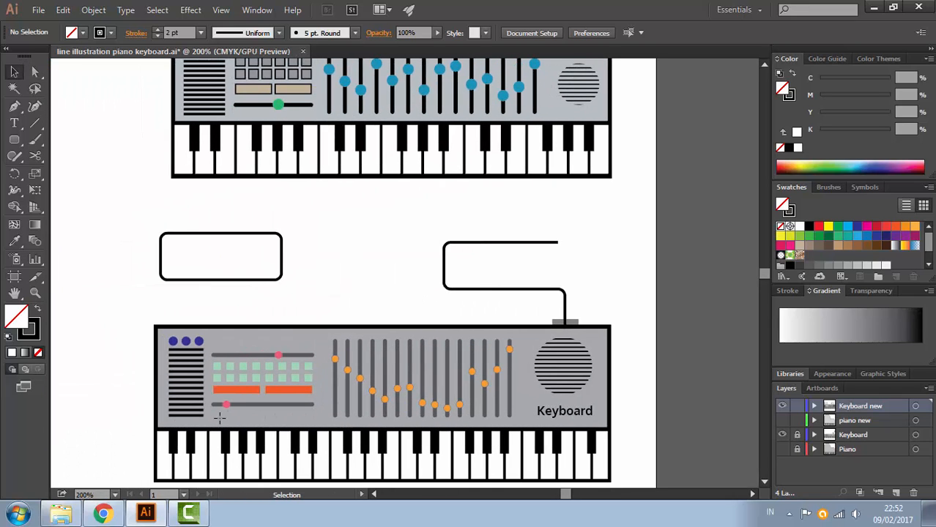
left_click(230, 280)
mouse_move(253, 279)
left_mouse_down()
mouse_move(569, 244)
mouse_move(508, 219)
mouse_move(573, 269)
mouse_move(597, 272)
left_mouse_up()
Trim the copied rectangle to its right side with the two right rounded corners, removing the left, top and bottom edges
mouse_move(542, 249)
left_mouse_down()
mouse_move(580, 293)
mouse_move(693, 354)
left_mouse_up()
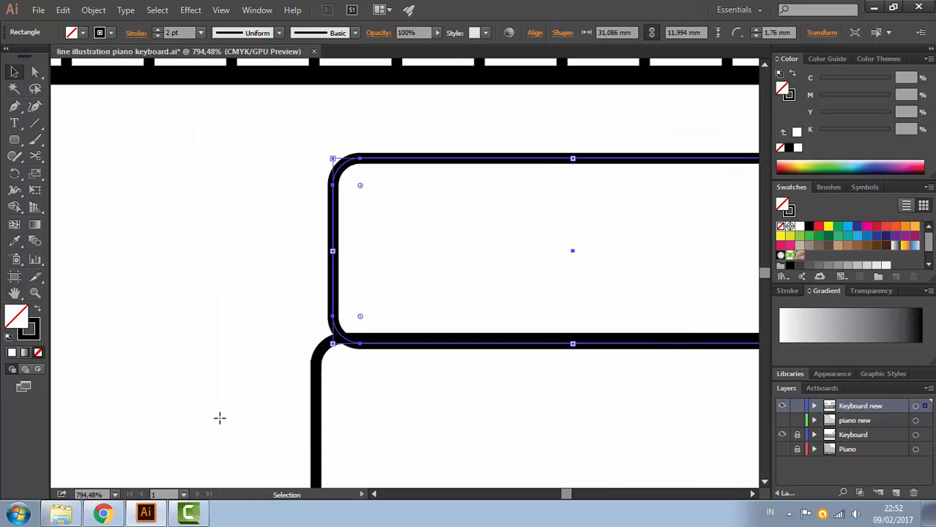
key("a")
left_click_drag(301, 233, 344, 245)
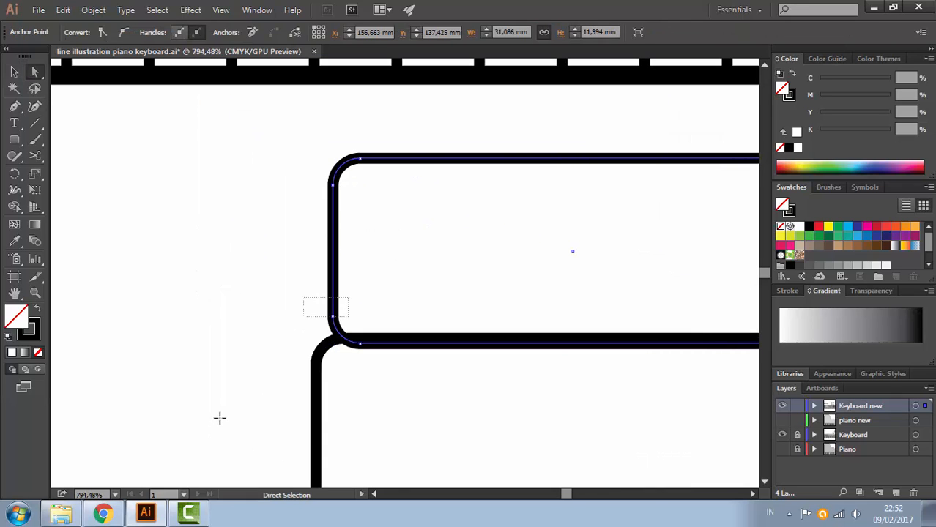
left_click_drag(348, 317, 351, 320)
key("Delete")
left_click_drag(309, 142, 396, 216)
key("Delete")
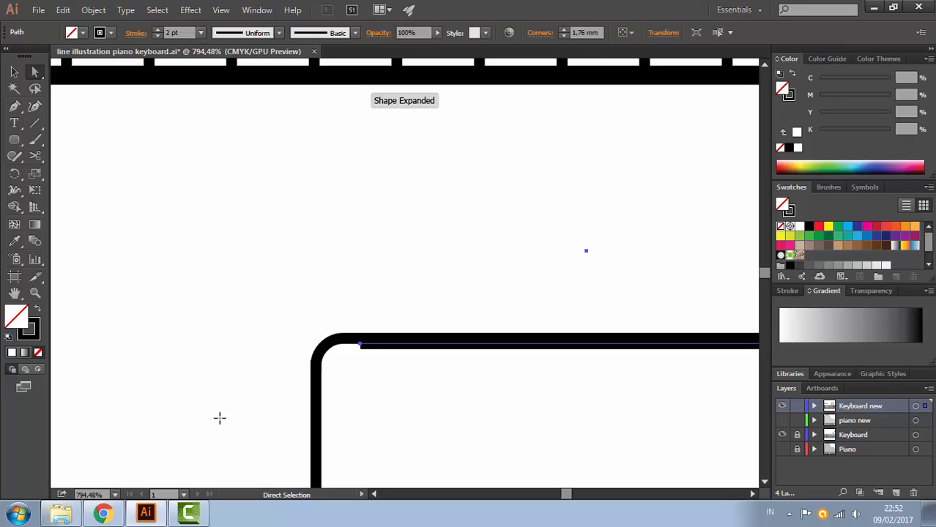
left_click_drag(542, 264, 234, 244)
left_click(149, 401, "ctrl+alt")
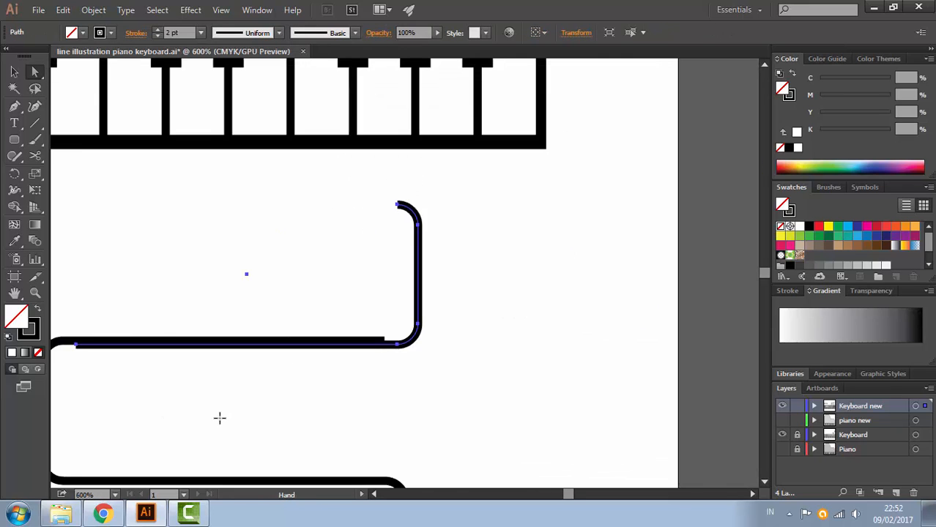
left_click_drag(150, 401, 290, 368)
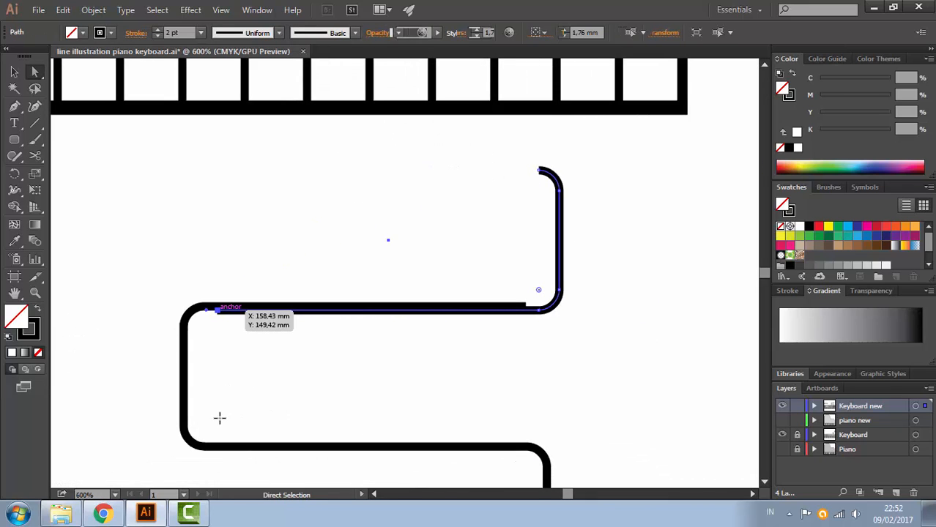
left_click(217, 311)
key("Delete")
left_click(219, 418)
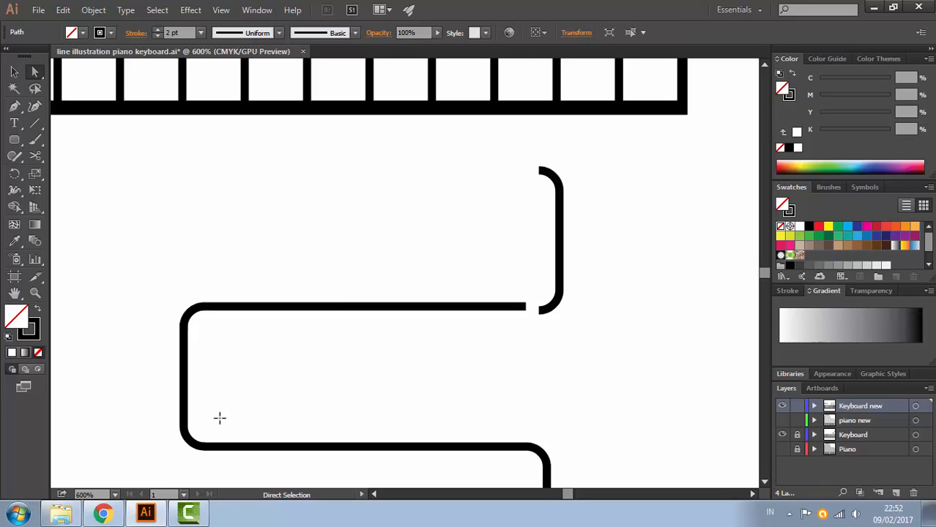
Move the trimmed right-side piece against the open right end of the cable's upper horizontal segment
key("v")
left_click_drag(559, 257, 549, 254)
left_click(581, 270)
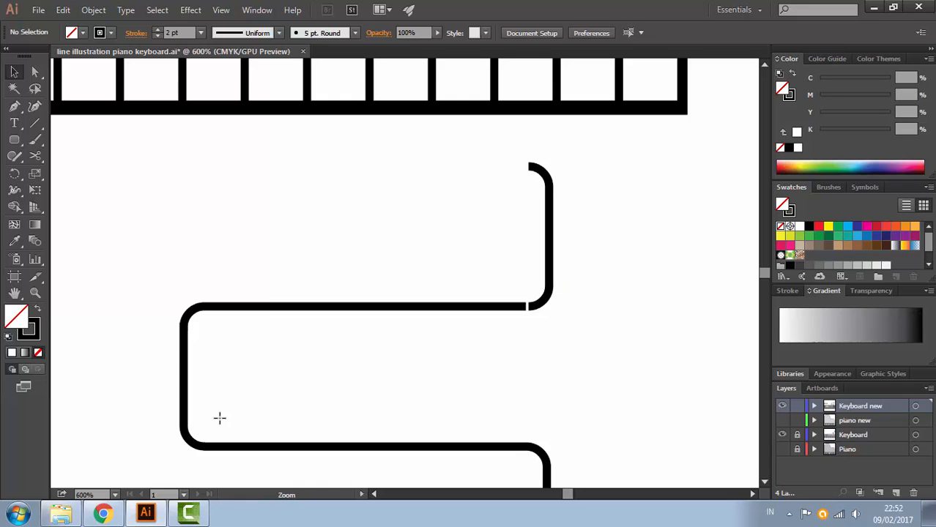
Join the end points of the upper horizontal segment and the right-side piece, closing the small gap between them
left_click_drag(520, 299, 567, 300)
key("a")
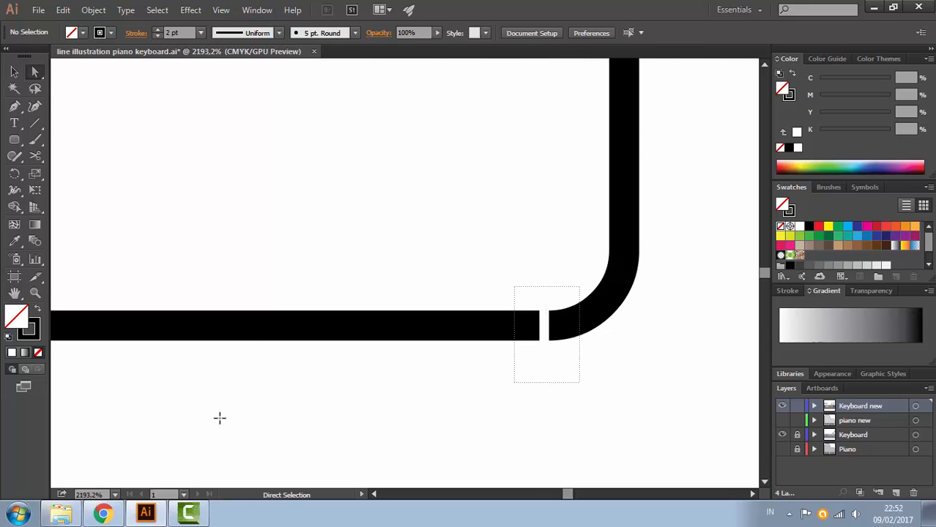
left_click_drag(580, 383, 580, 382)
right_click(549, 101)
left_click(579, 183)
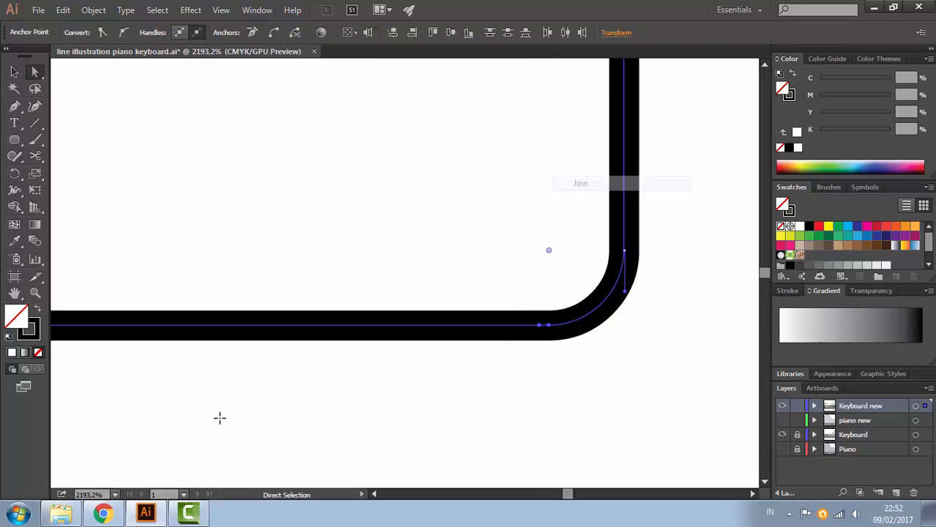
left_click(219, 417)
Draw a rounded rectangle of about 7.6 by 6.5 mm at the cable's upper open end as the plug body
key("ctrl+1")
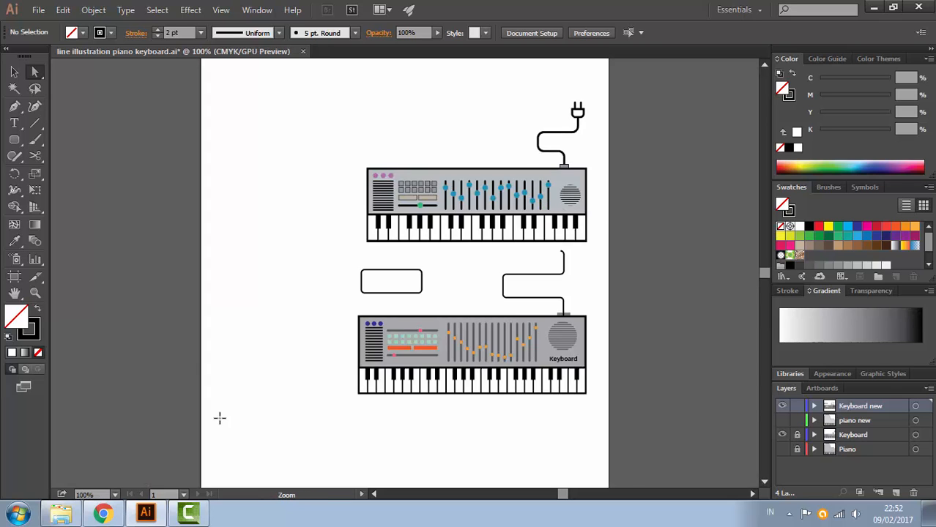
left_click_drag(551, 262, 648, 238)
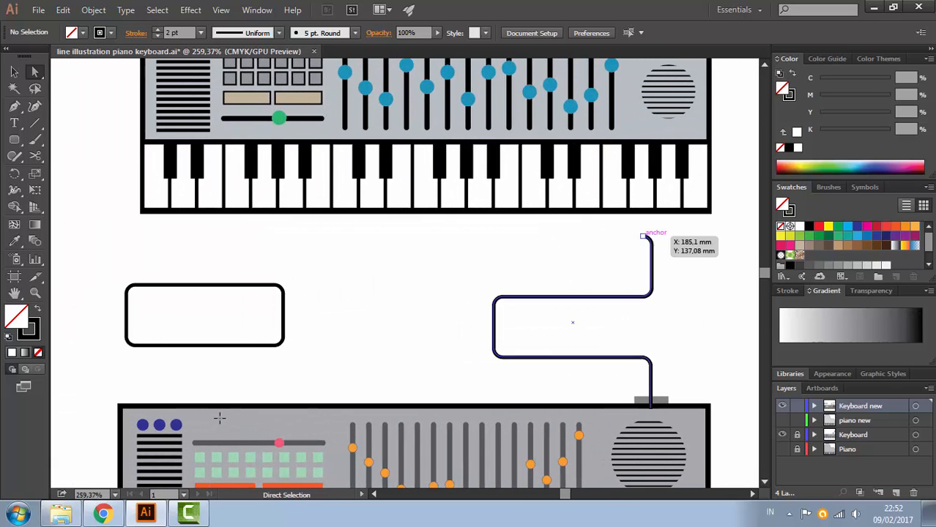
left_click(15, 140)
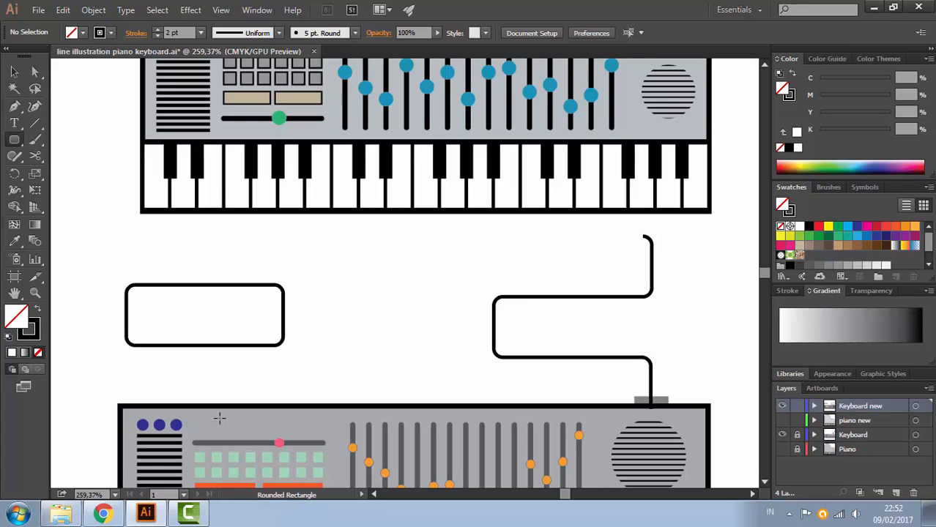
left_click(639, 249, "ctrl")
left_click(639, 256, "ctrl")
mouse_move(90, 272)
left_mouse_down()
mouse_move(456, 258)
mouse_move(451, 273)
mouse_move(469, 287)
left_mouse_up()
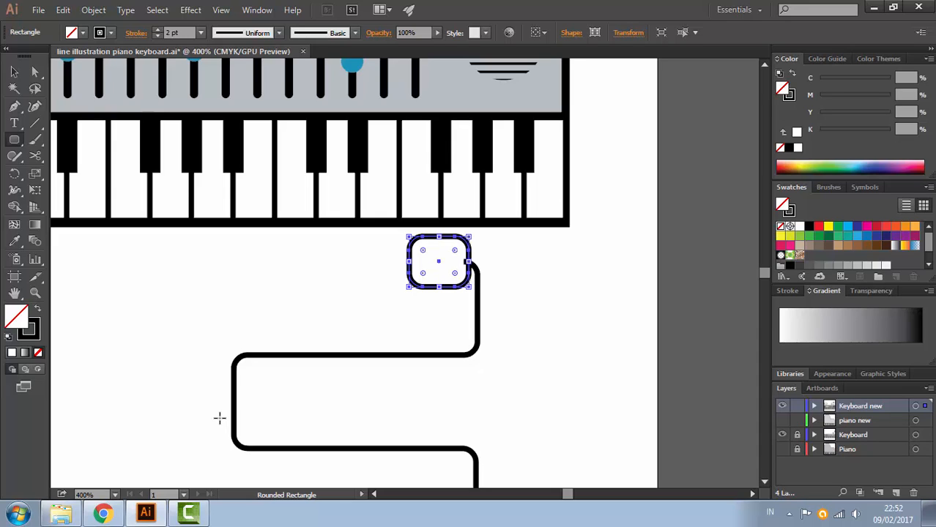
Fill the plug body with dark gray, K 90%, and remove its stroke
key("comma")
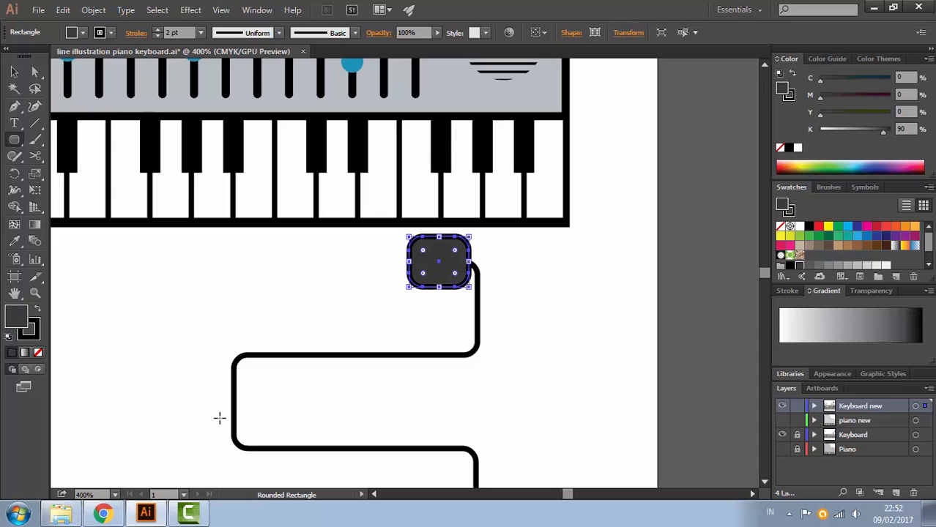
key("x")
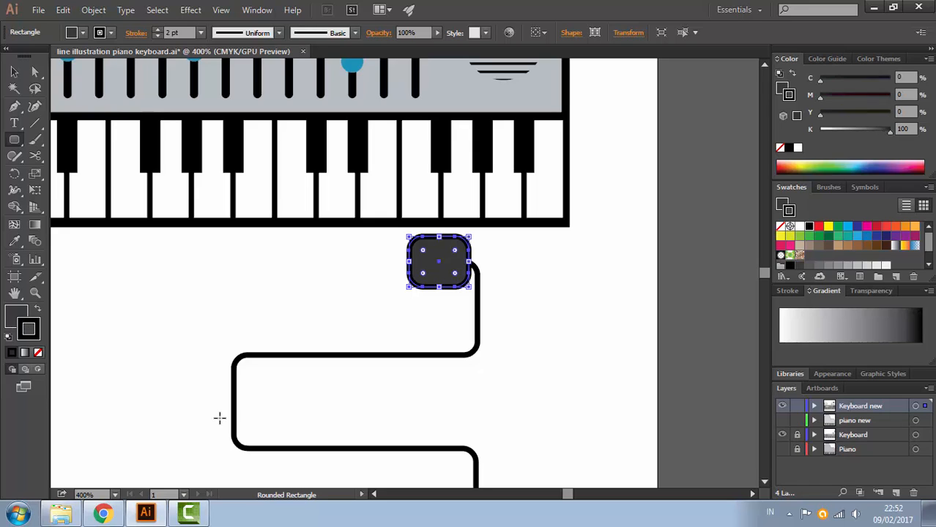
left_click(798, 148)
key("slash")
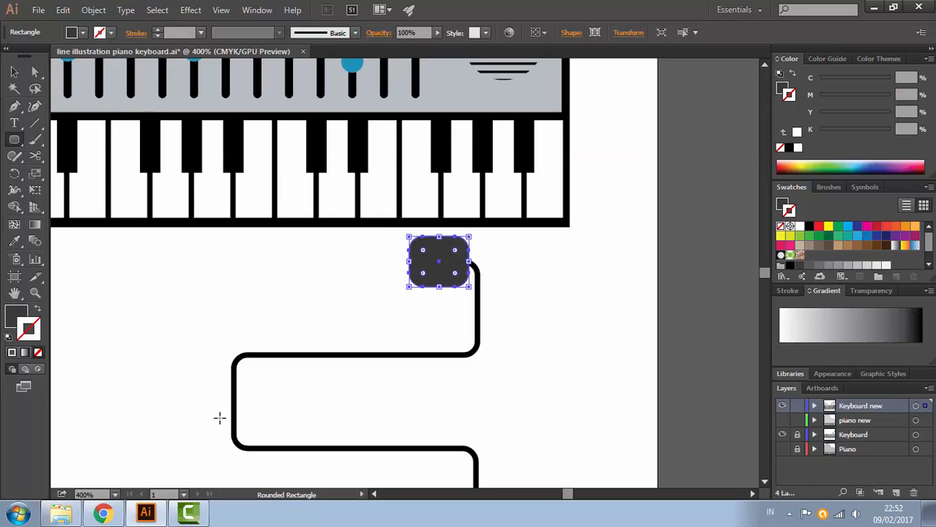
key("ctrl+shift+a")
Square off the plug body's two left corners by reducing their corner radius to 0 mm
key("v")
left_click(439, 262)
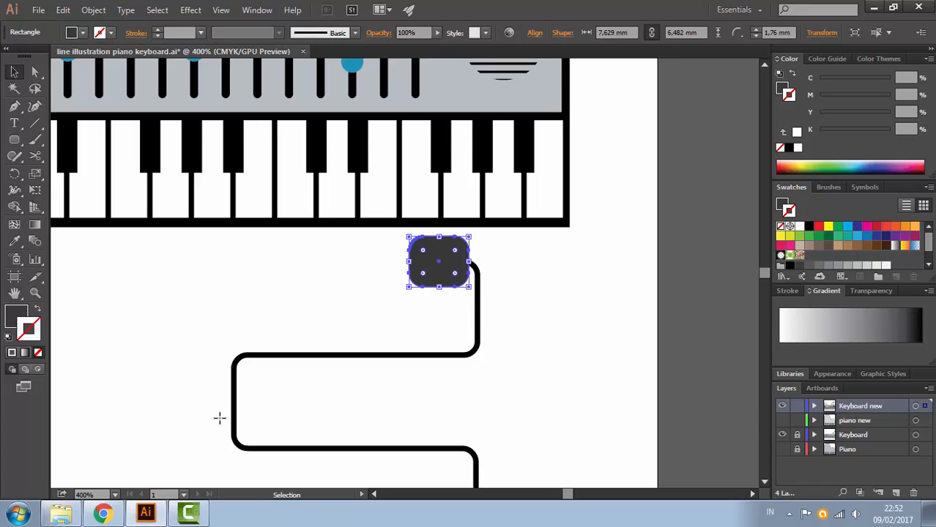
key("a")
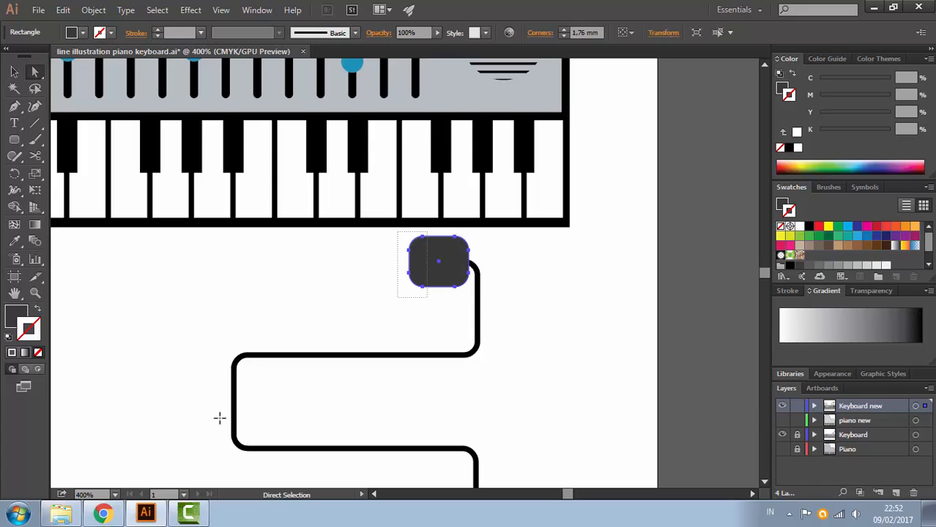
left_click_drag(397, 233, 427, 297)
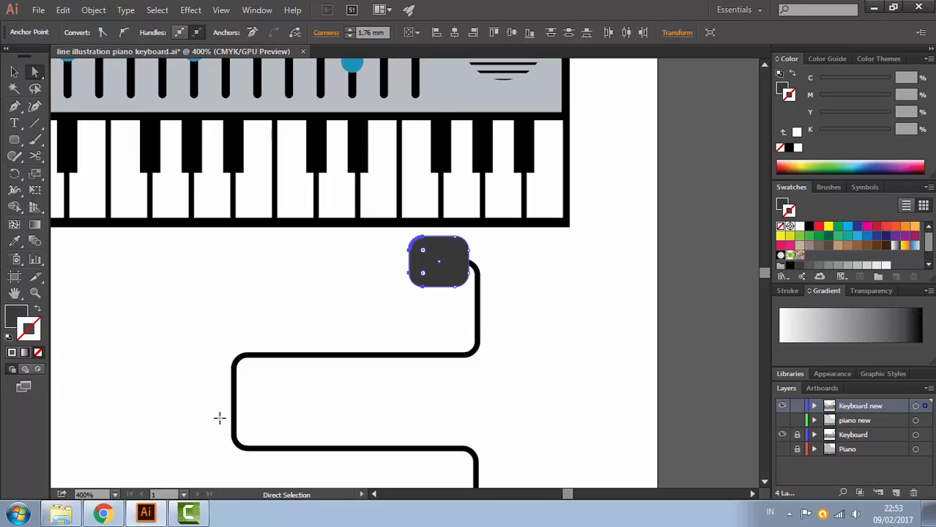
left_click_drag(422, 250, 404, 227)
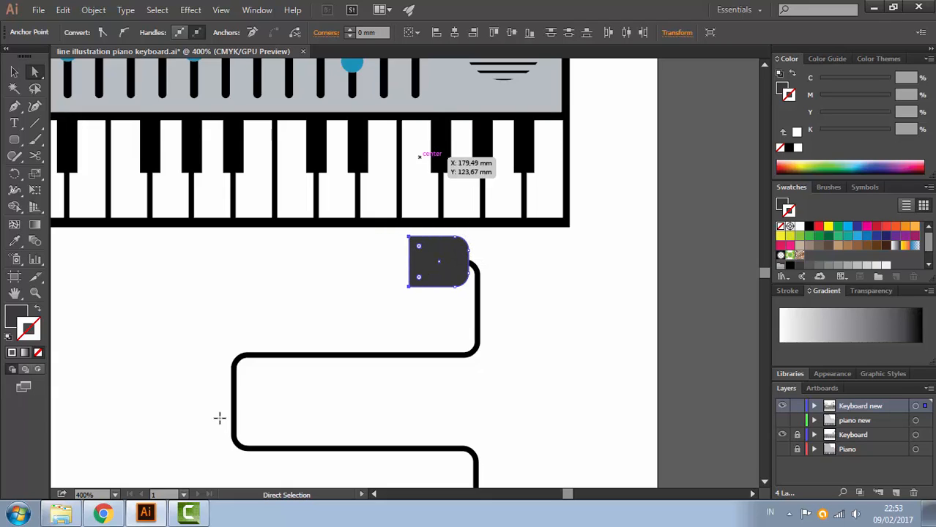
left_click(608, 153)
Shift the plug body slightly left so its rounded side meets the end of the cable
key("v")
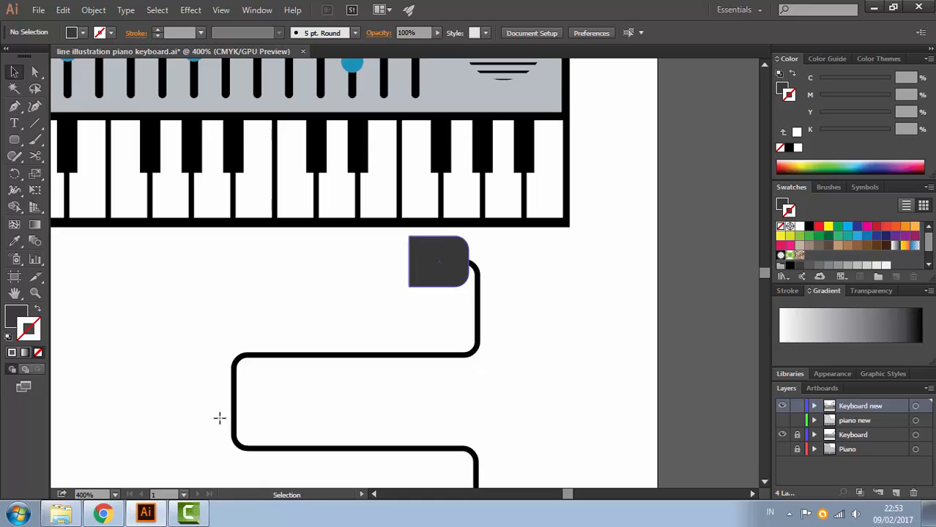
left_click_drag(466, 257, 462, 256)
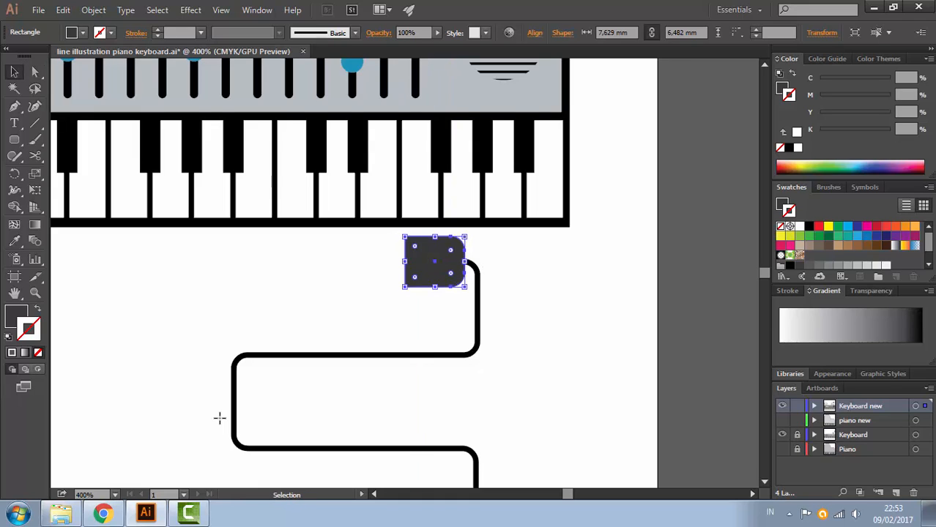
left_click(352, 293)
Draw a short horizontal line across the plug body's flat edge as a prong, with a 3 pt black stroke
left_click(34, 123)
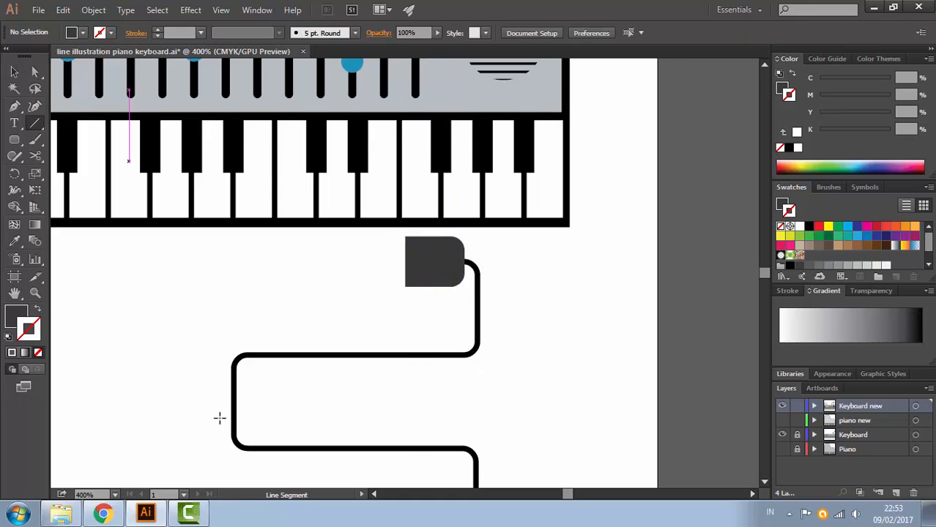
left_click_drag(416, 247, 378, 248)
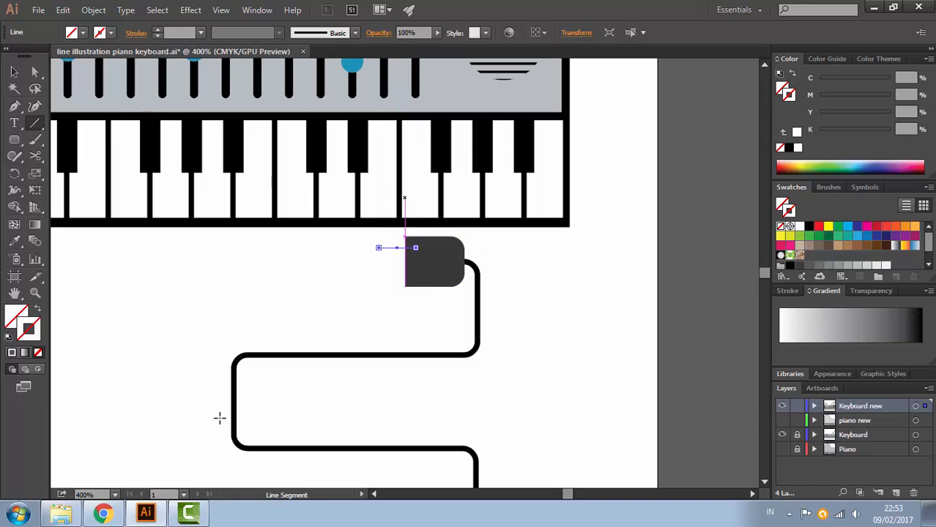
key("comma")
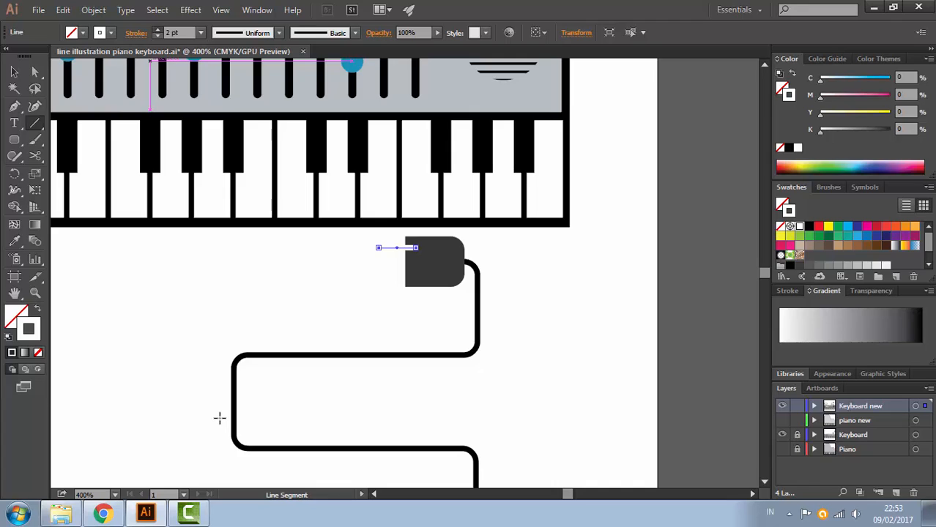
left_click(110, 33)
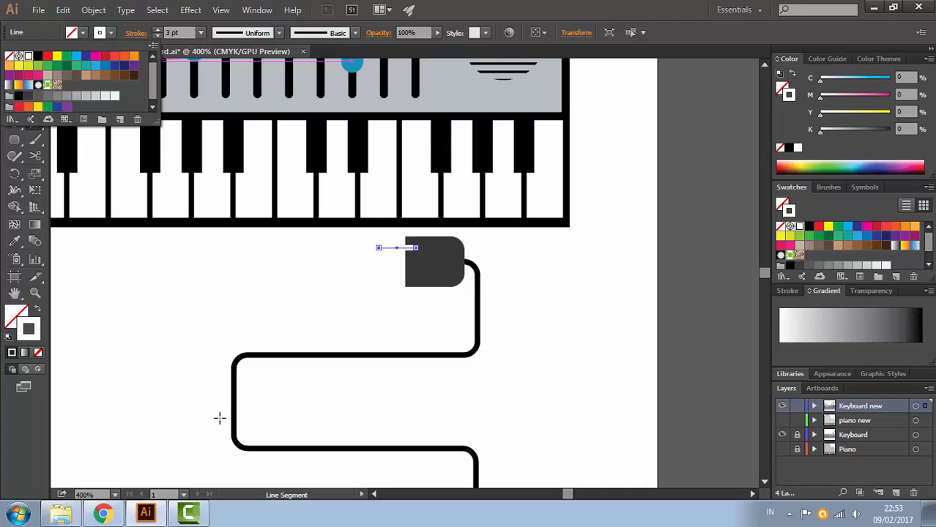
left_click(38, 56)
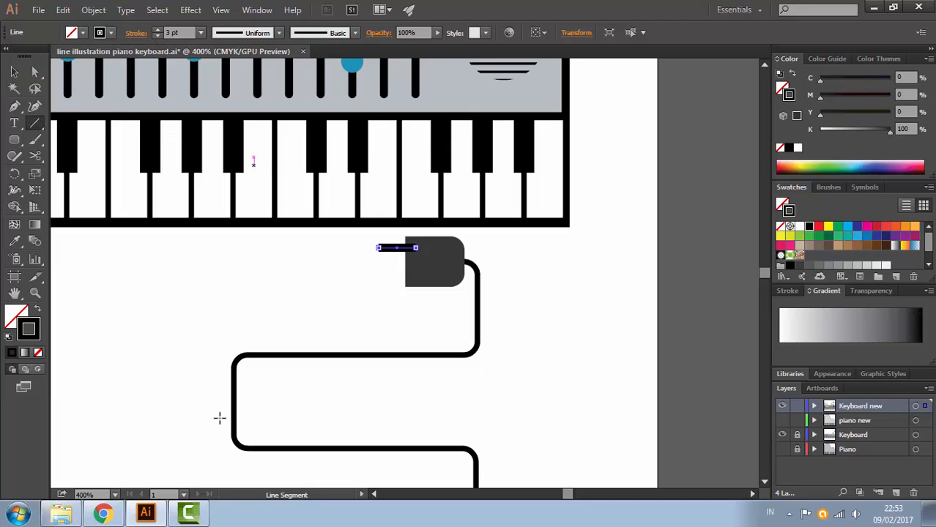
Give the prong line's stroke round caps
left_click(136, 33)
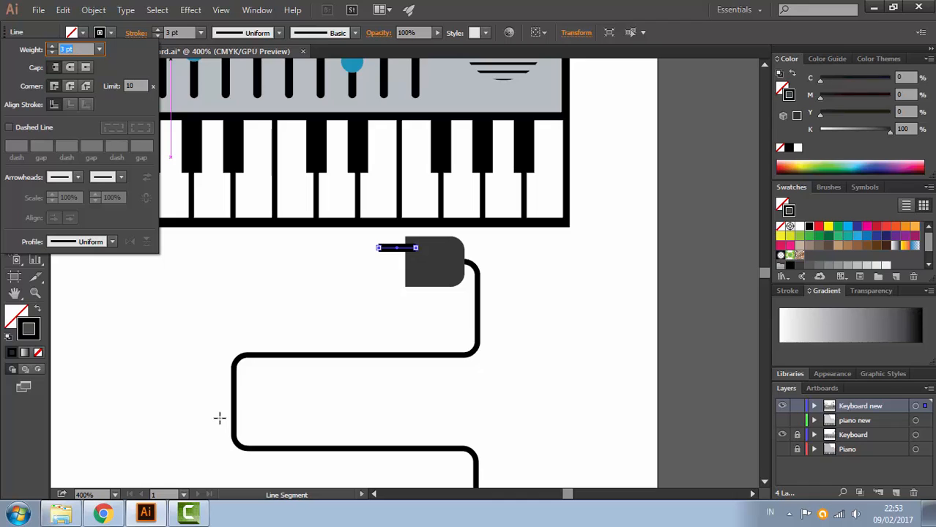
key("Tab")
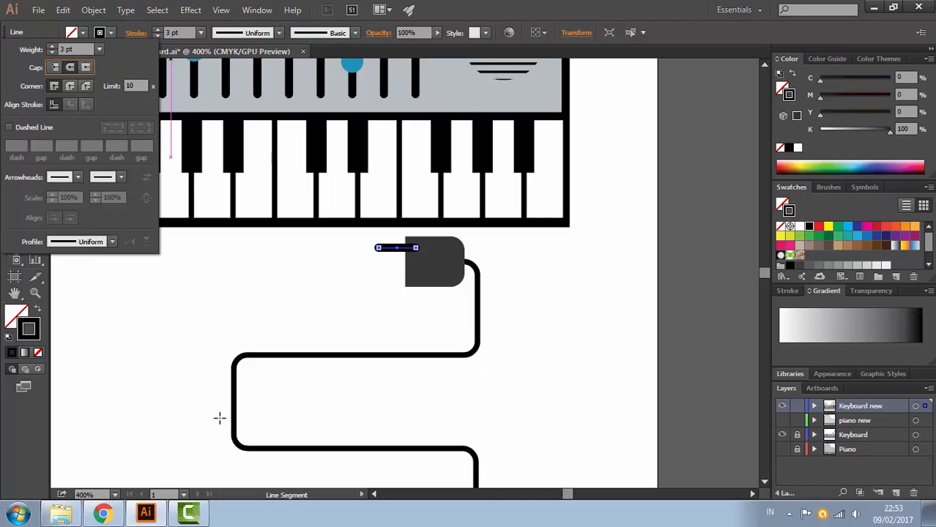
key("Escape")
Send the prong line to the back so it sits behind the plug body
key("v")
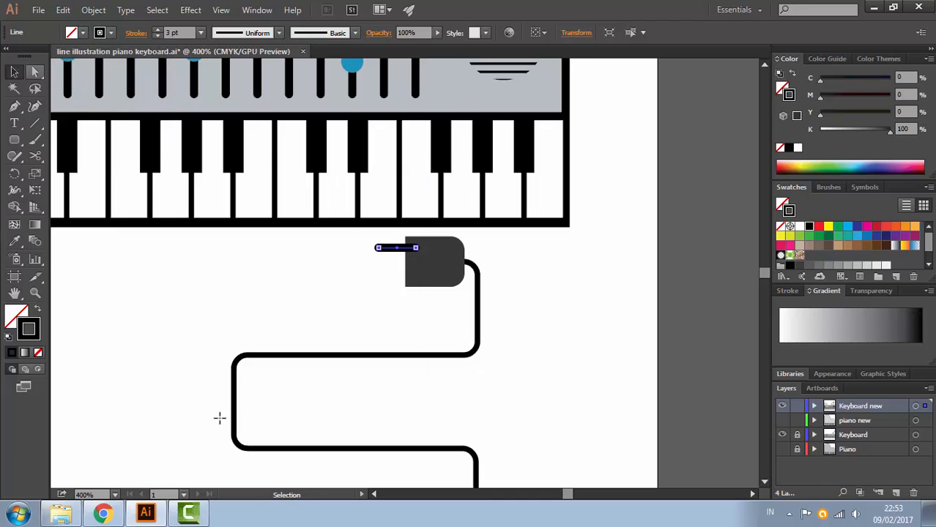
left_click(412, 260, "shift")
right_click(406, 257)
mouse_move(444, 202)
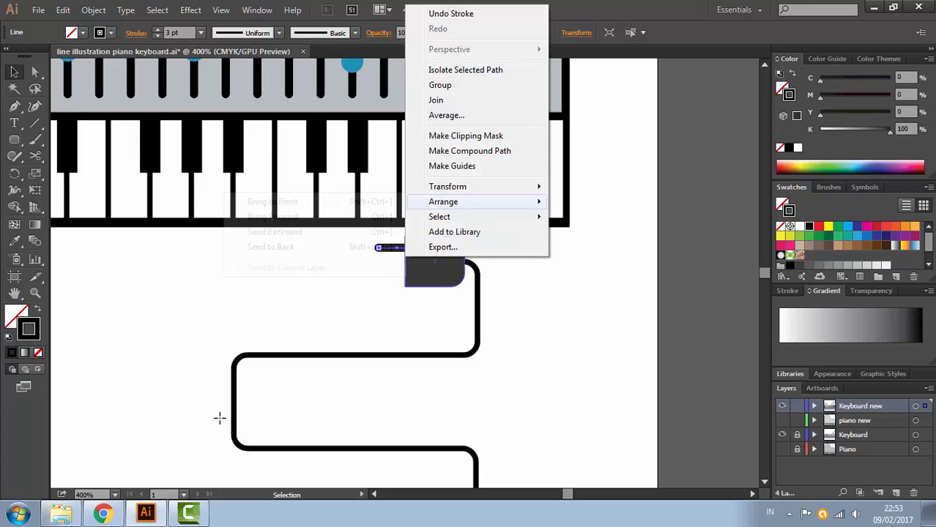
left_click(271, 248)
left_click(344, 292)
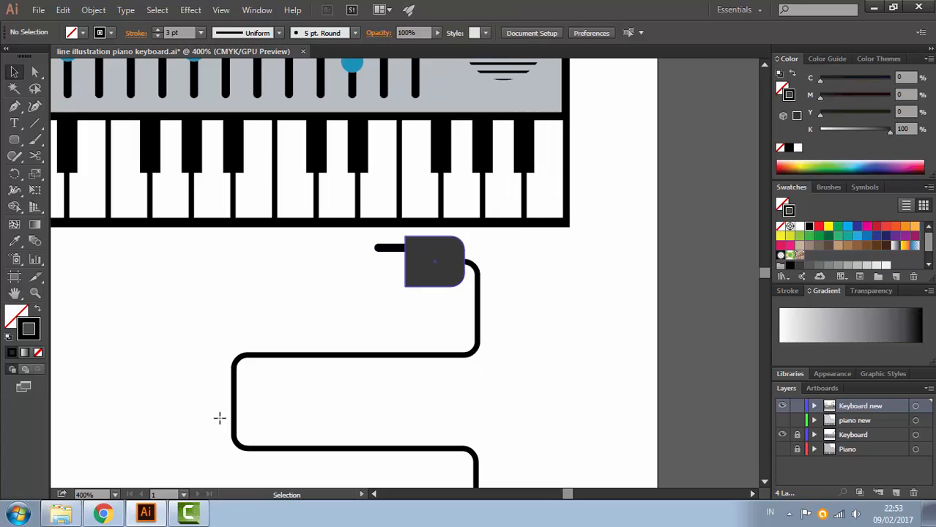
Duplicate the prong straight down to form the plug's second prong near the body's lower edge
left_click(388, 248)
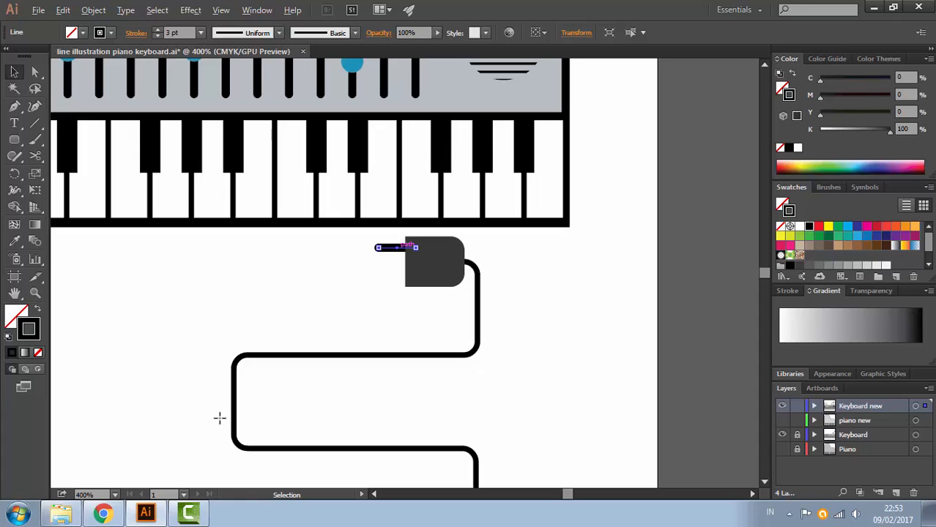
left_click_drag(402, 248, 402, 273)
left_click(505, 298)
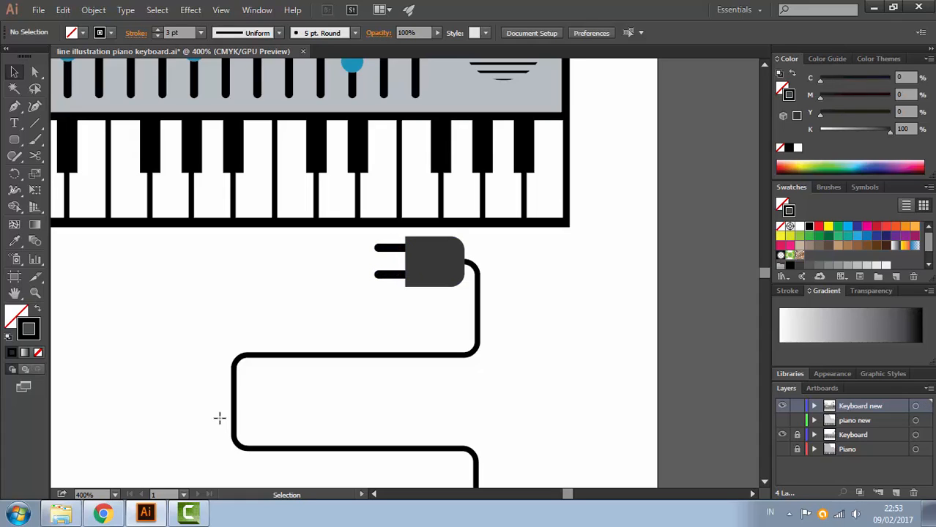
Delete the leftover rounded rectangle outline between the two keyboards
left_click(505, 299, "ctrl+alt")
left_click(505, 298, "ctrl+alt")
left_click(178, 172, "ctrl+alt")
left_click(178, 172, "ctrl+alt")
left_click_drag(178, 172, 443, 186)
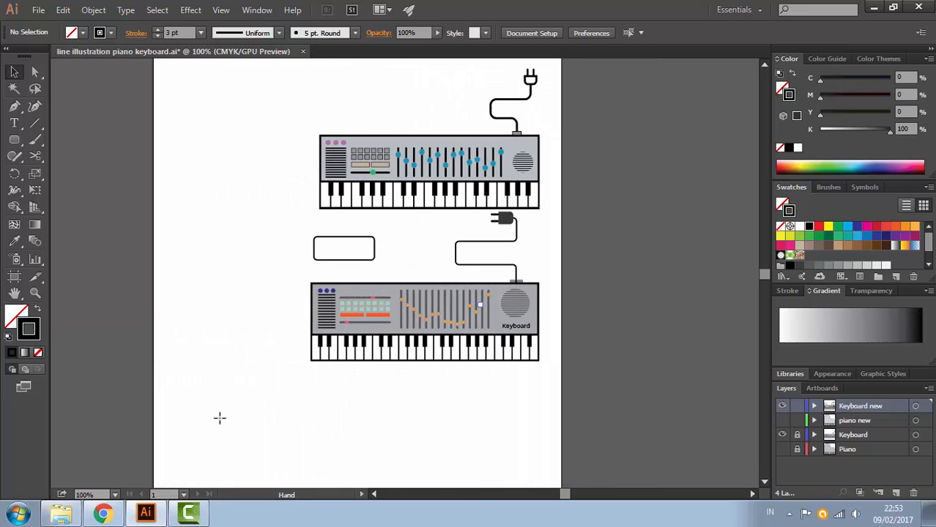
left_click_drag(308, 230, 346, 257)
key("Delete")
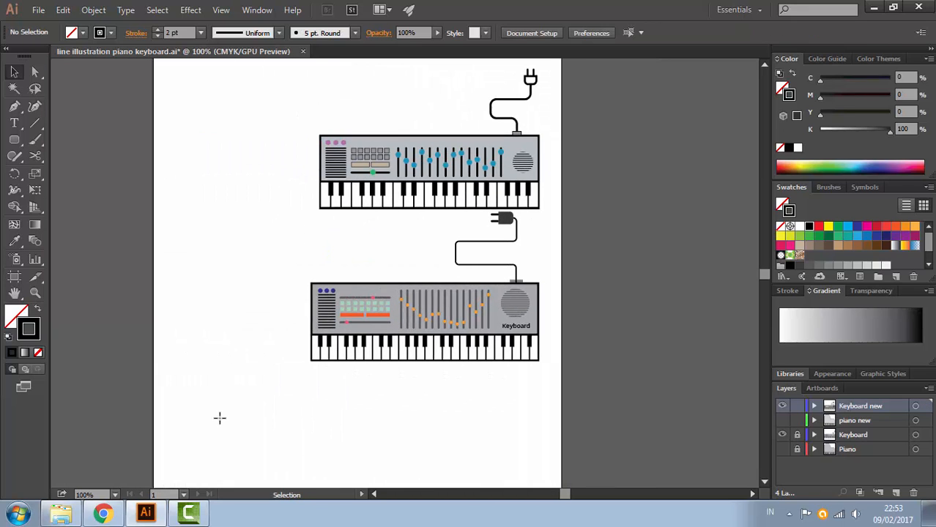
Move the plug and the upper part of the cable straight down to shorten the cable above the new keyboard
mouse_move(449, 220)
left_mouse_down()
mouse_move(522, 219)
mouse_move(428, 235)
left_mouse_up()
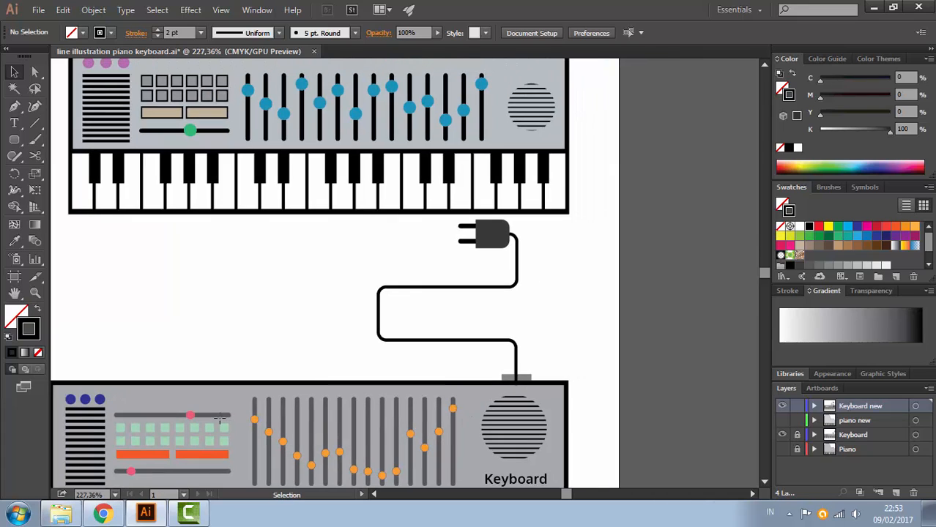
key("a")
left_click_drag(35, 72, 95, 72)
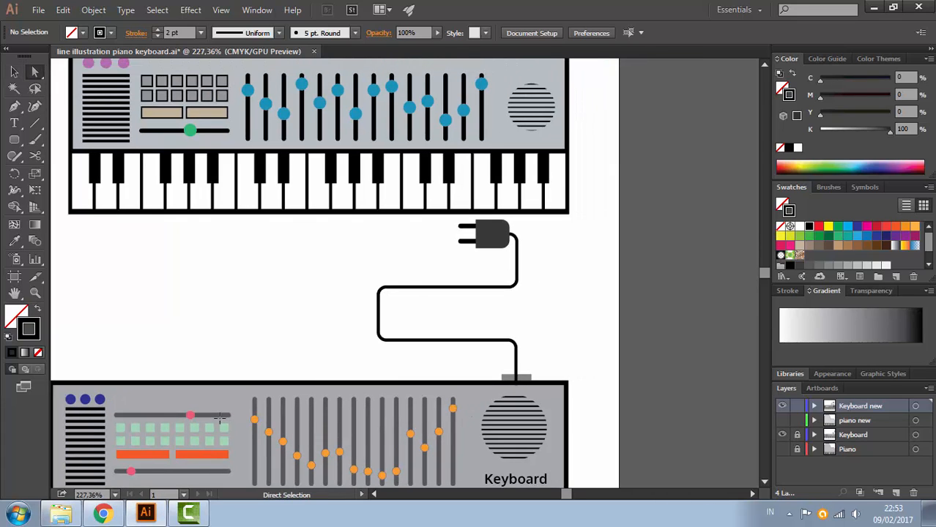
mouse_move(437, 218)
left_mouse_down()
mouse_move(489, 257)
mouse_move(485, 229)
mouse_move(531, 214)
mouse_move(486, 243)
mouse_move(488, 256)
left_mouse_up()
left_click_drag(337, 237, 549, 302)
left_click_drag(511, 251, 511, 288)
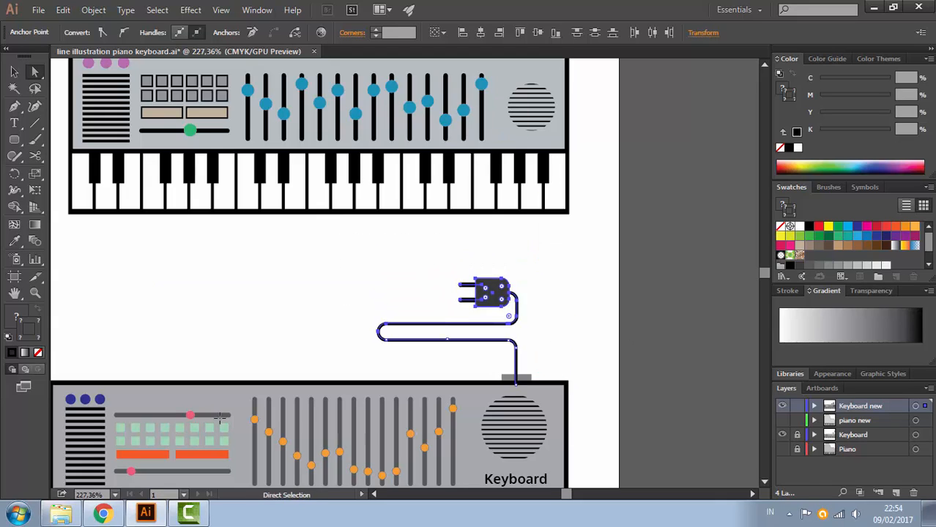
Reselect the plug and the cable's anchor points, including the lower bend above the connector
left_click_drag(335, 247, 551, 350)
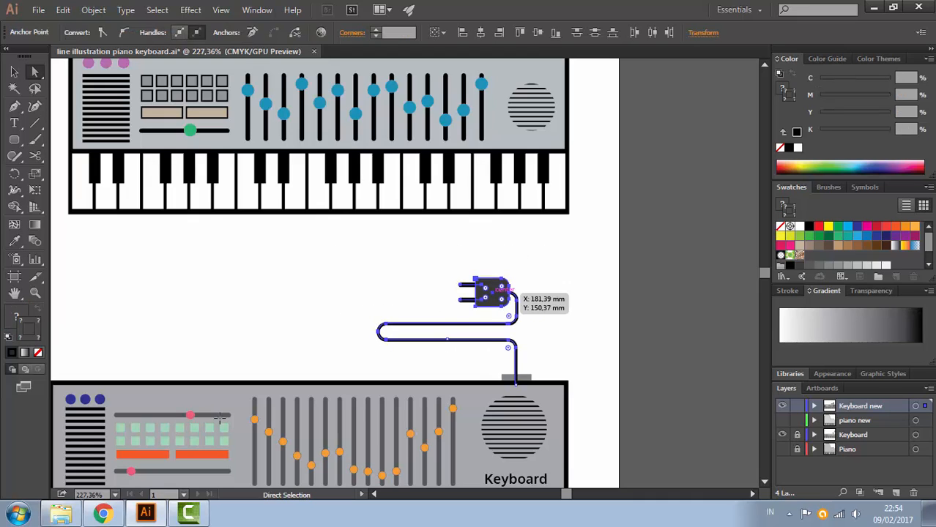
left_click_drag(337, 252, 547, 347)
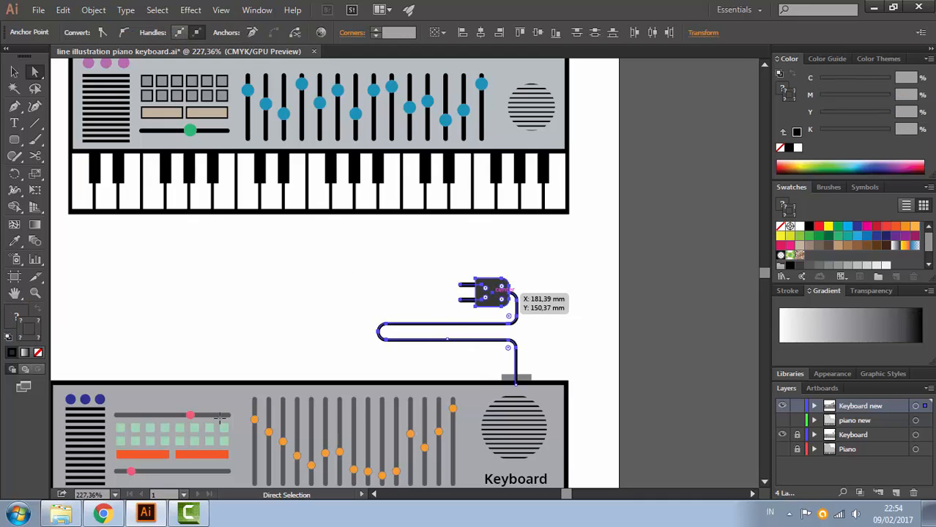